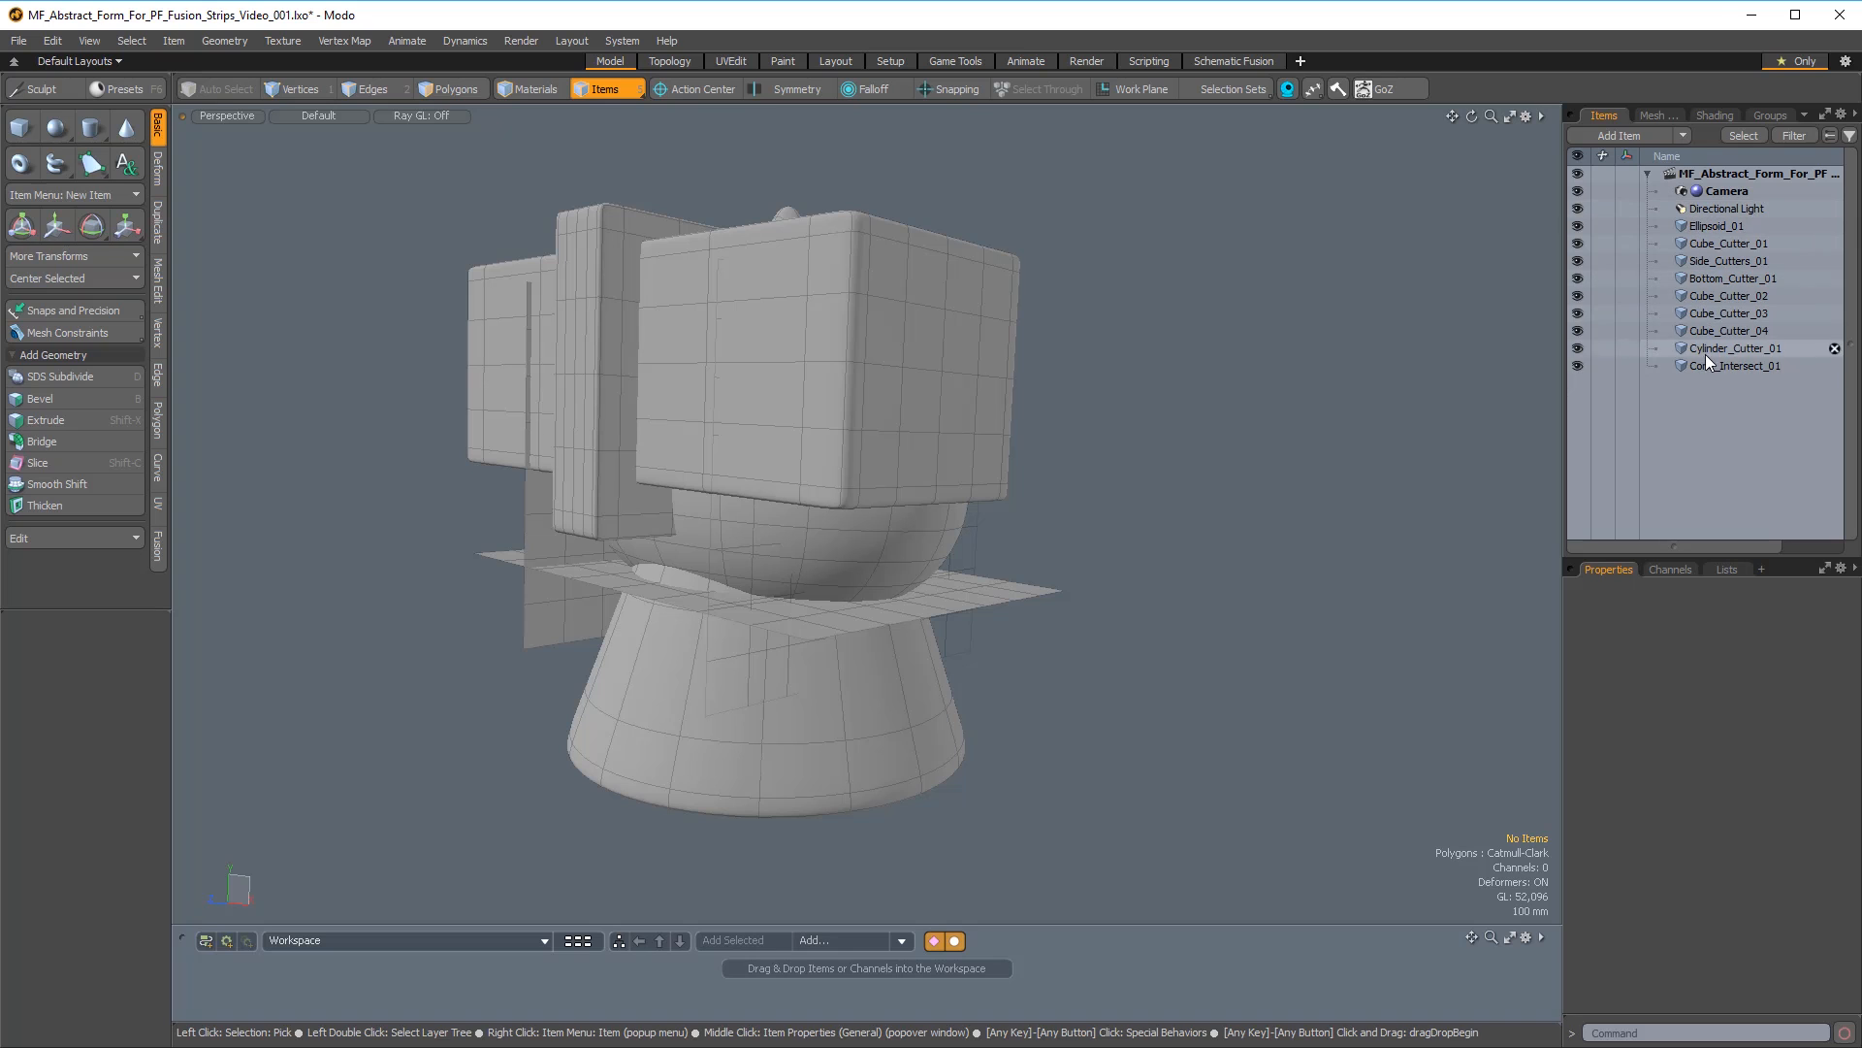
# Create a new Fusion item from the Ellipsoid_01 mesh with absolute strip width 1 mm, strip profile 50% and strip smooth 5.
pyautogui.keyDown('alt'); pyautogui.moveTo(1268, 520); pyautogui.dragTo(1018, 431); pyautogui.keyUp('alt')
pyautogui.click(927, 504)
pyautogui.keyDown('alt'); pyautogui.moveTo(927, 504); pyautogui.dragTo(962, 539); pyautogui.keyUp('alt')
pyautogui.keyDown('alt'); pyautogui.keyDown('shift'); pyautogui.moveTo(962, 538); pyautogui.dragTo(1089, 531); pyautogui.keyUp('shift'); pyautogui.keyUp('alt')
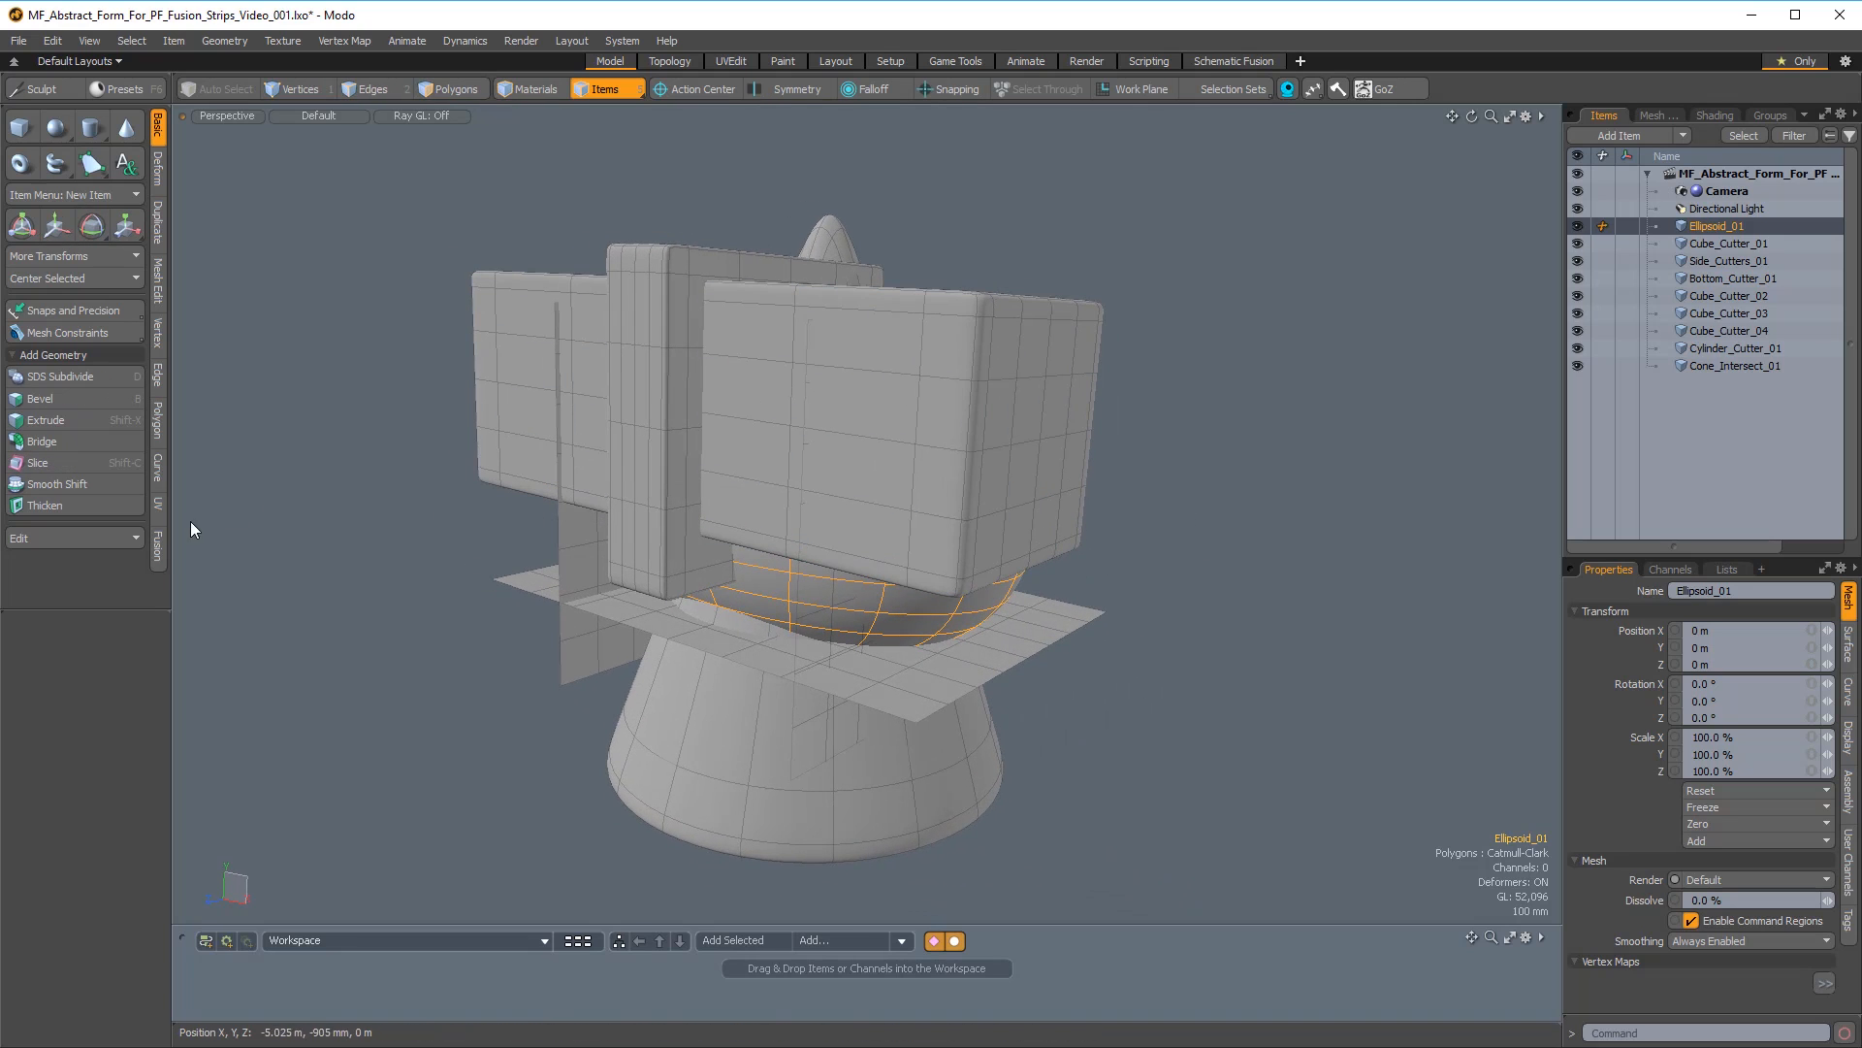
pyautogui.click(158, 549)
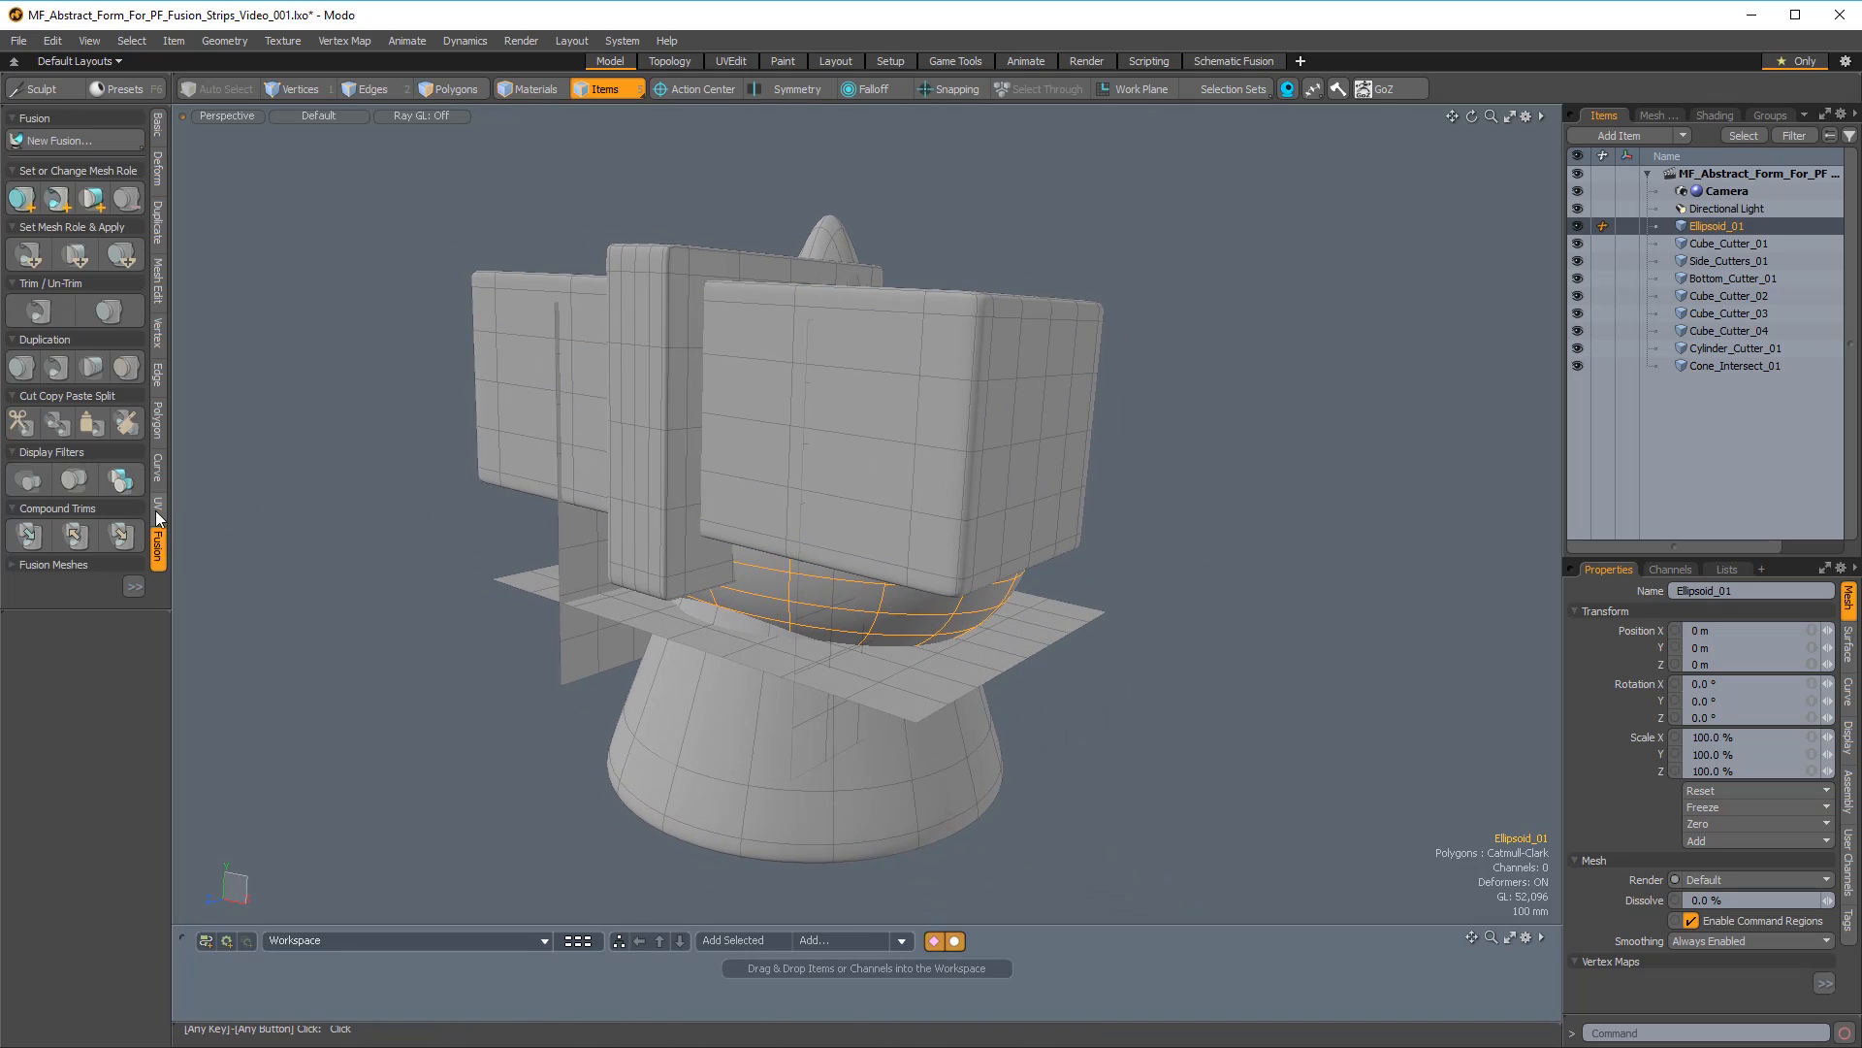
pyautogui.click(77, 141)
pyautogui.moveTo(288, 29); pyautogui.dragTo(312, 138)
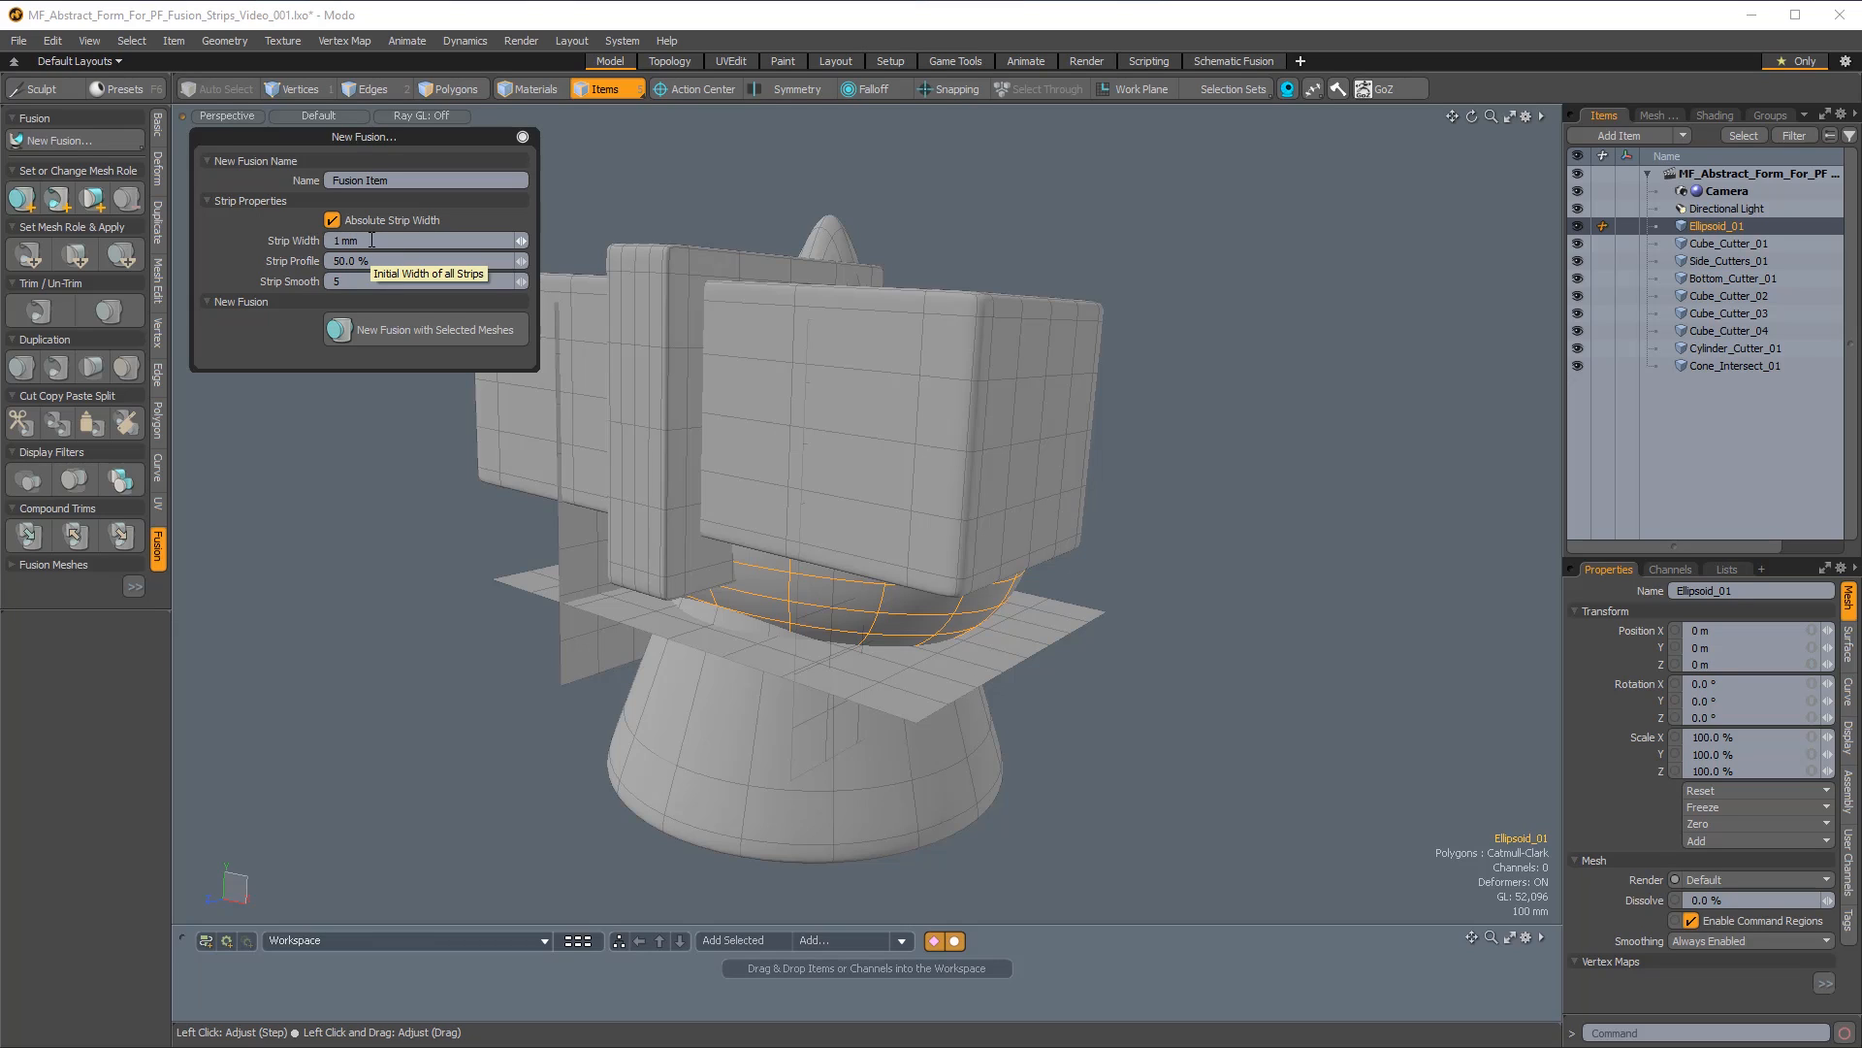
pyautogui.click(333, 220)
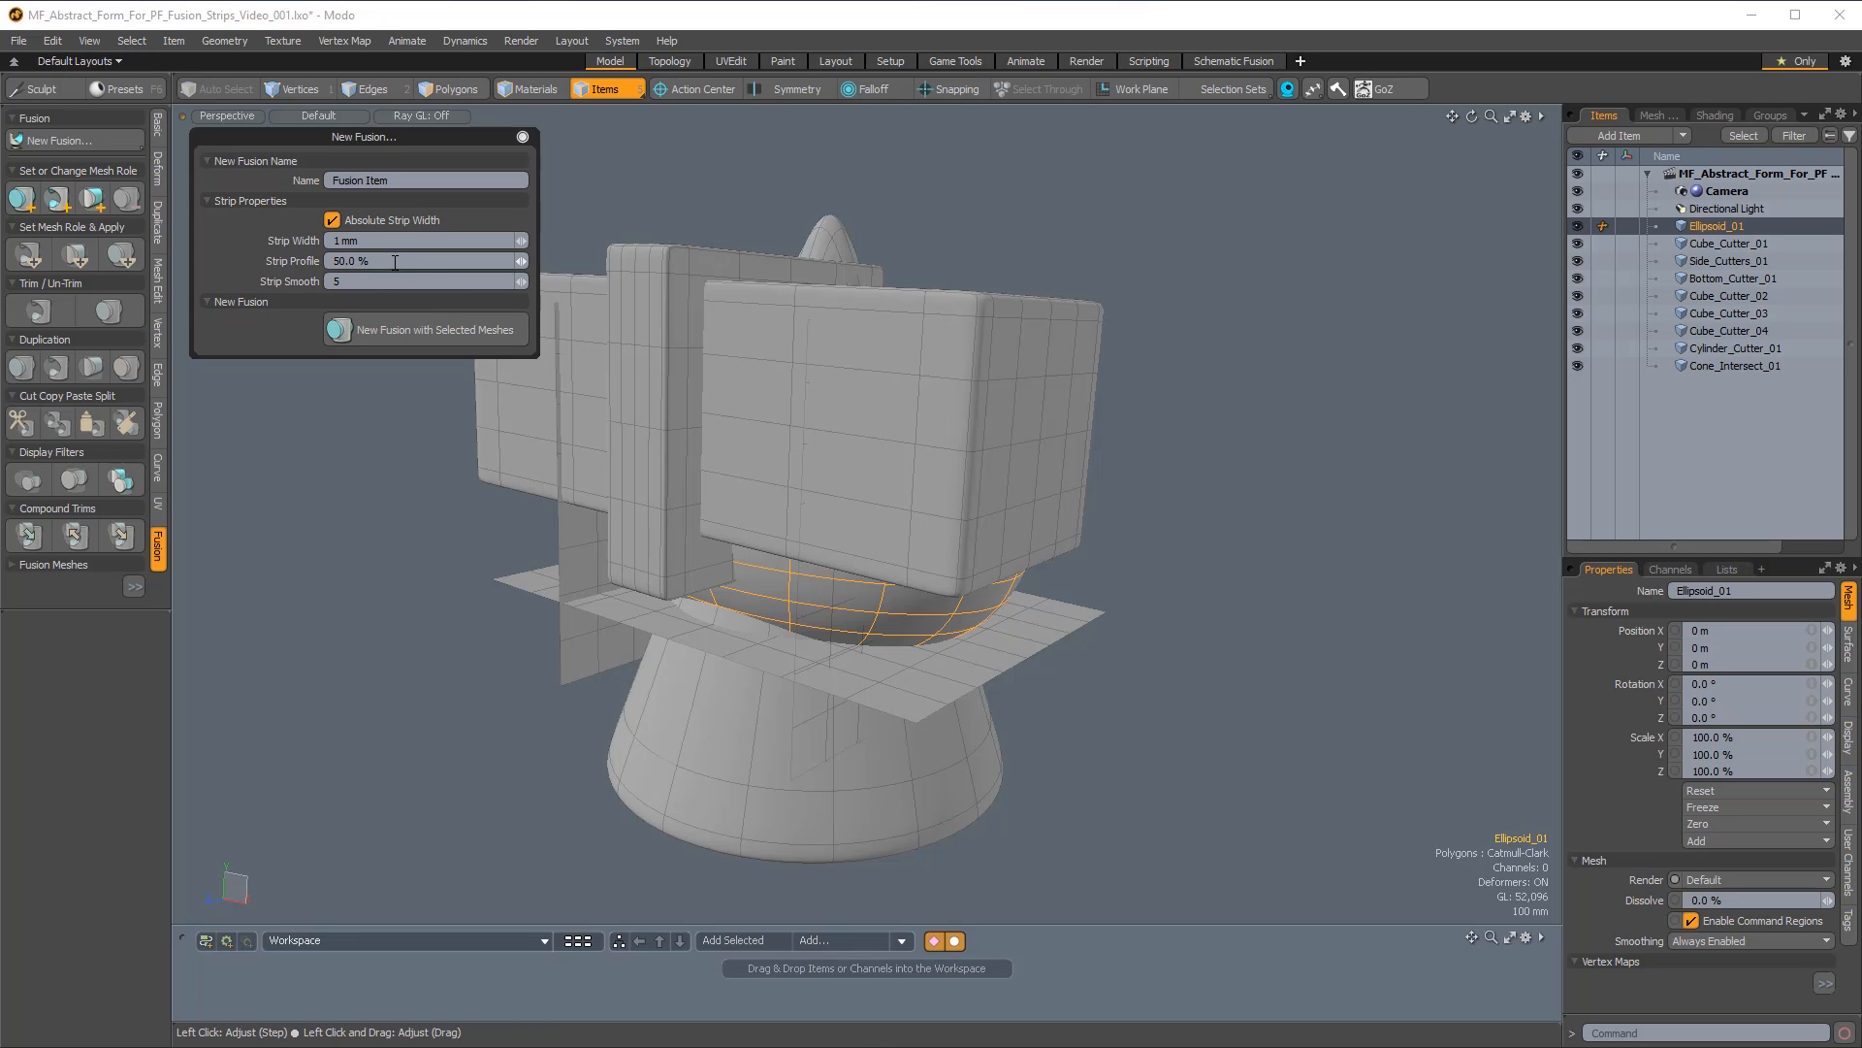
pyautogui.click(409, 330)
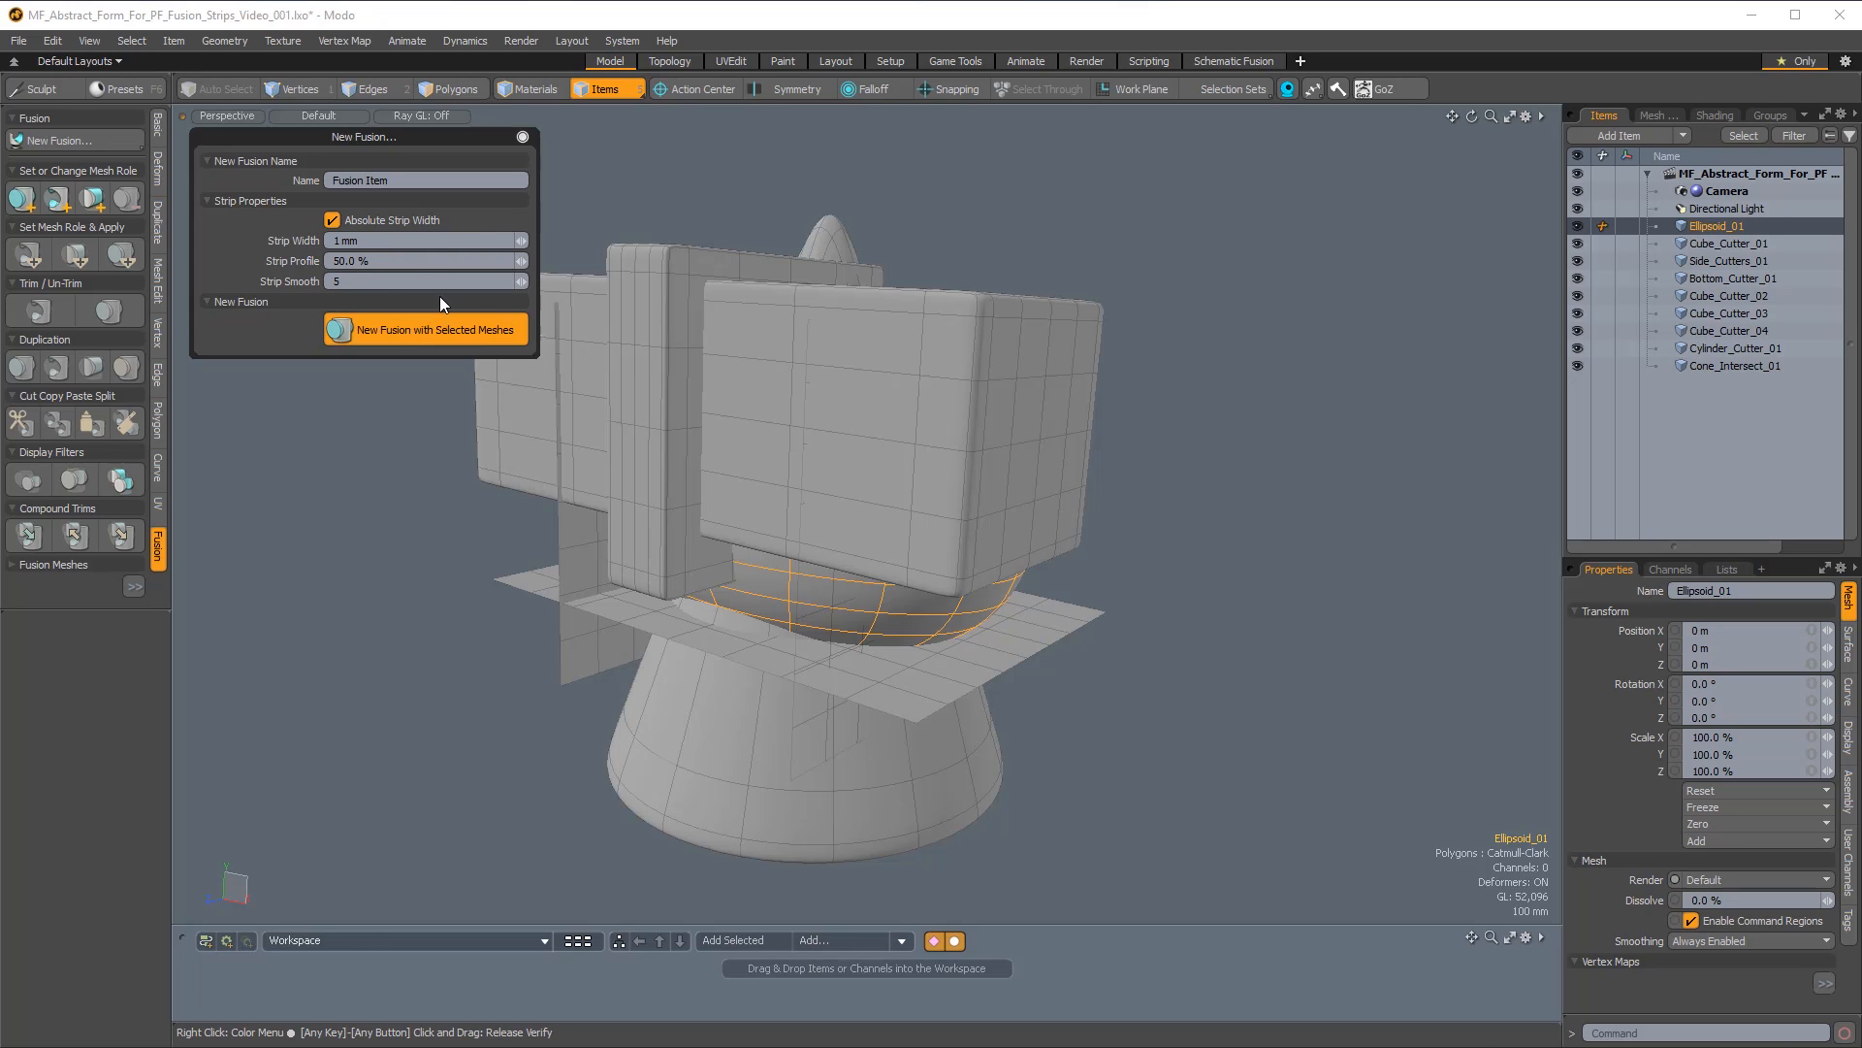
pyautogui.click(522, 136)
# Subtract Cube_Cutter_01, Side_Cutters_01, Bottom_Cutter_01 and Cube_Cutter_02 from Ellipsoid_01 by setting and applying their mesh role.
pyautogui.keyDown('alt'); pyautogui.moveTo(670, 551); pyautogui.dragTo(1055, 762); pyautogui.keyUp('alt')
pyautogui.click(964, 486)
pyautogui.keyDown('alt'); pyautogui.moveTo(964, 488); pyautogui.dragTo(1087, 509); pyautogui.keyUp('alt')
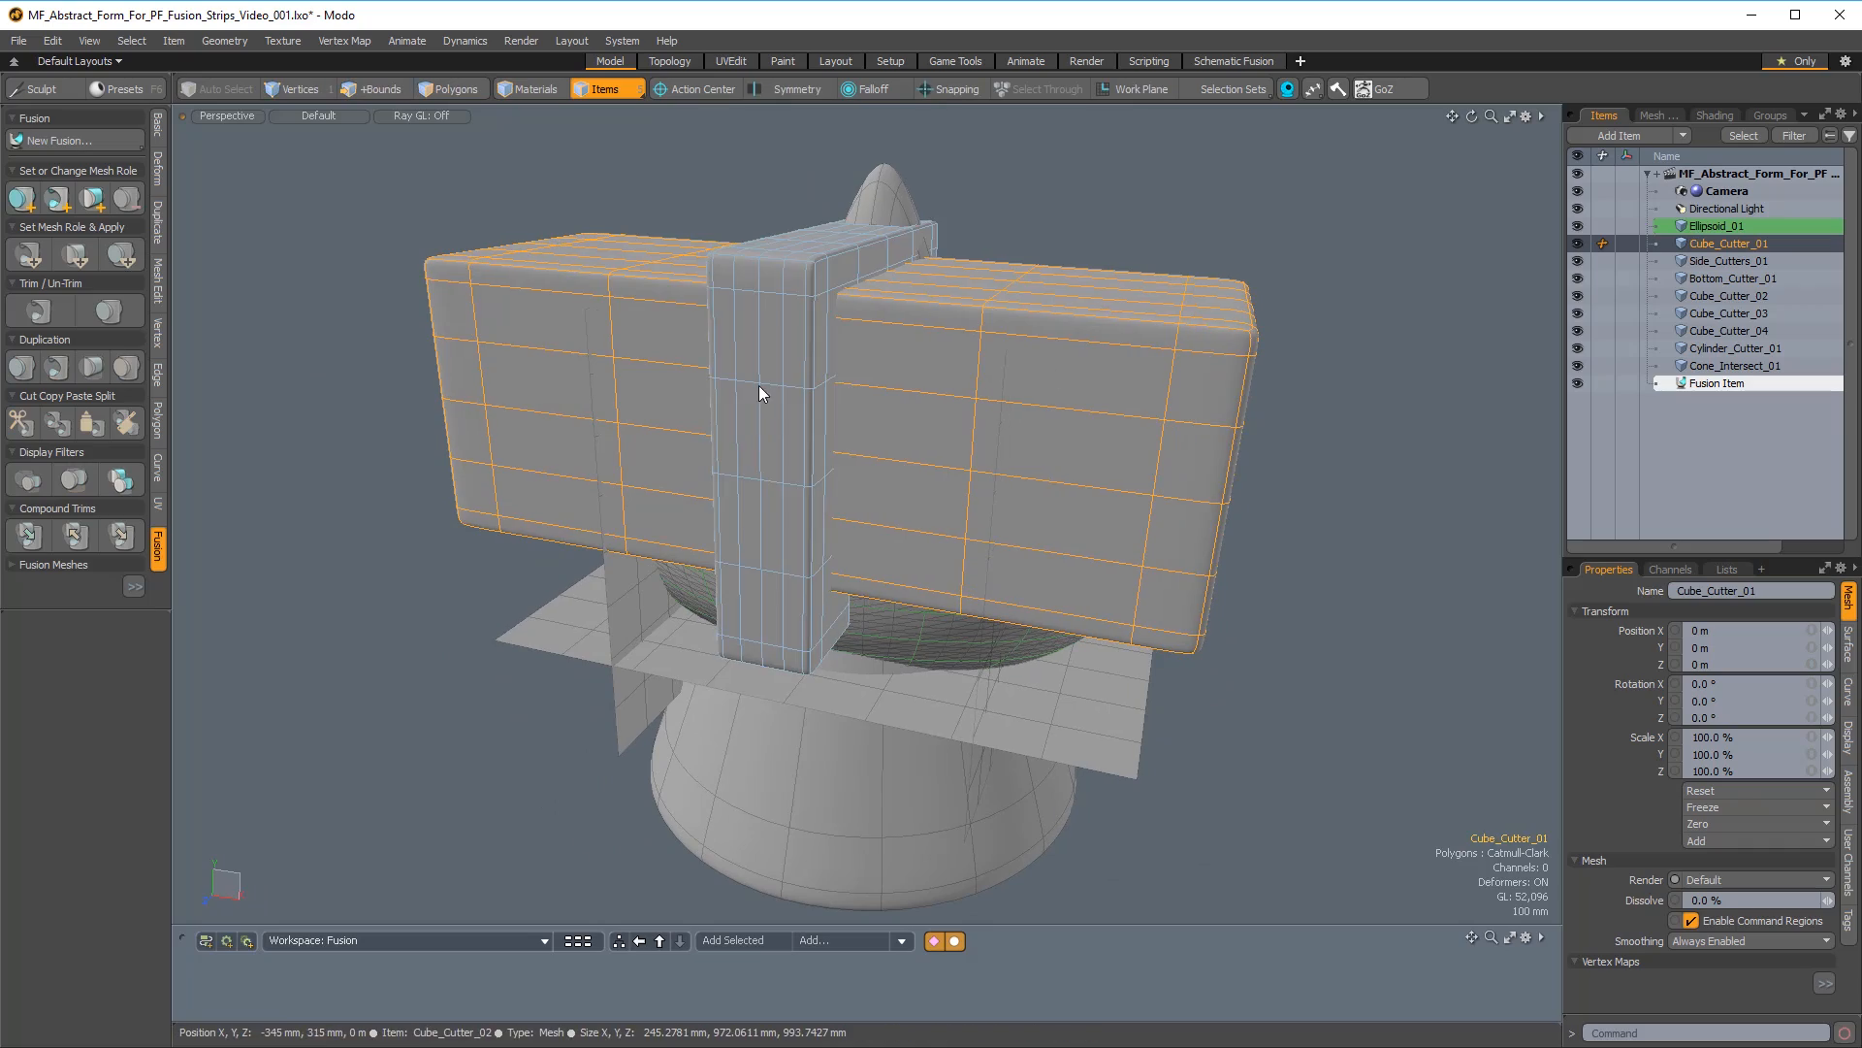
pyautogui.keyDown('shift'); pyautogui.click(760, 393); pyautogui.keyUp('shift')
pyautogui.keyDown('shift'); pyautogui.click(620, 569); pyautogui.keyUp('shift')
pyautogui.keyDown('shift'); pyautogui.click(569, 591); pyautogui.keyUp('shift')
pyautogui.keyDown('alt'); pyautogui.moveTo(569, 590); pyautogui.dragTo(1159, 535); pyautogui.keyUp('alt')
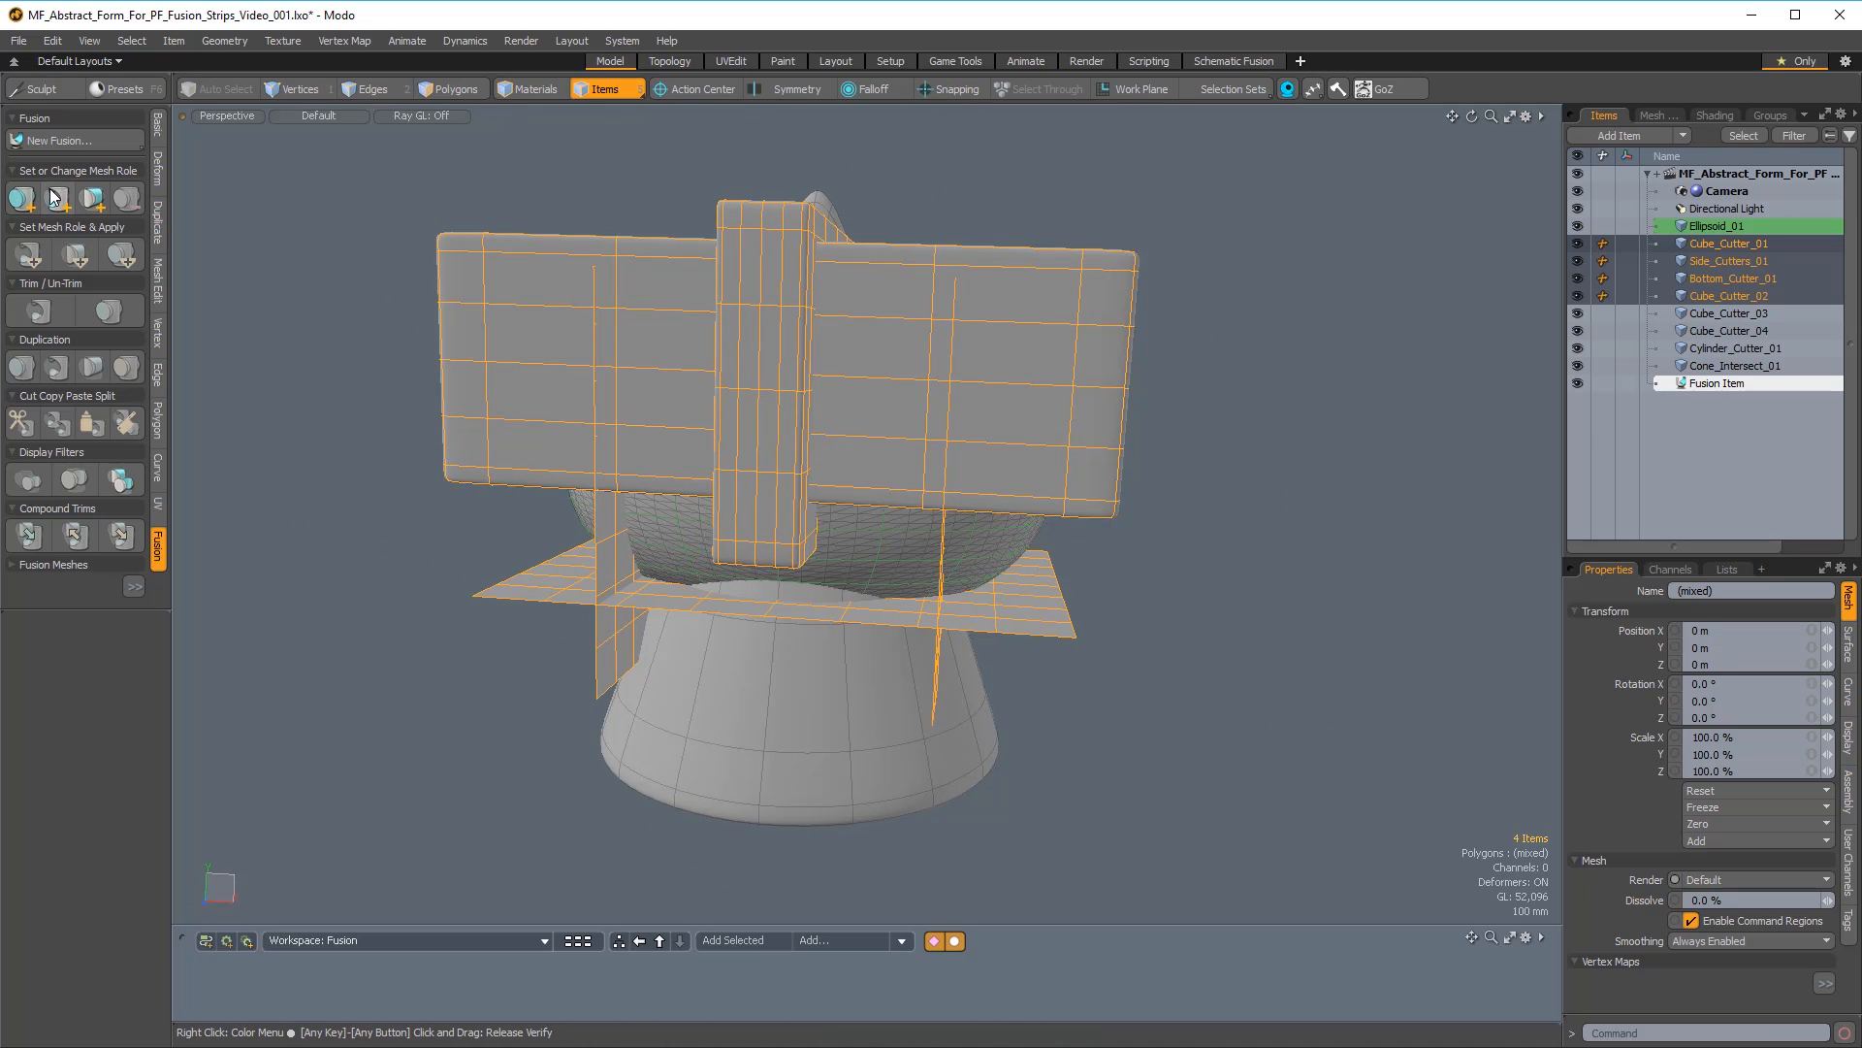
pyautogui.keyDown('alt'); pyautogui.moveTo(603, 471); pyautogui.dragTo(670, 506); pyautogui.keyUp('alt')
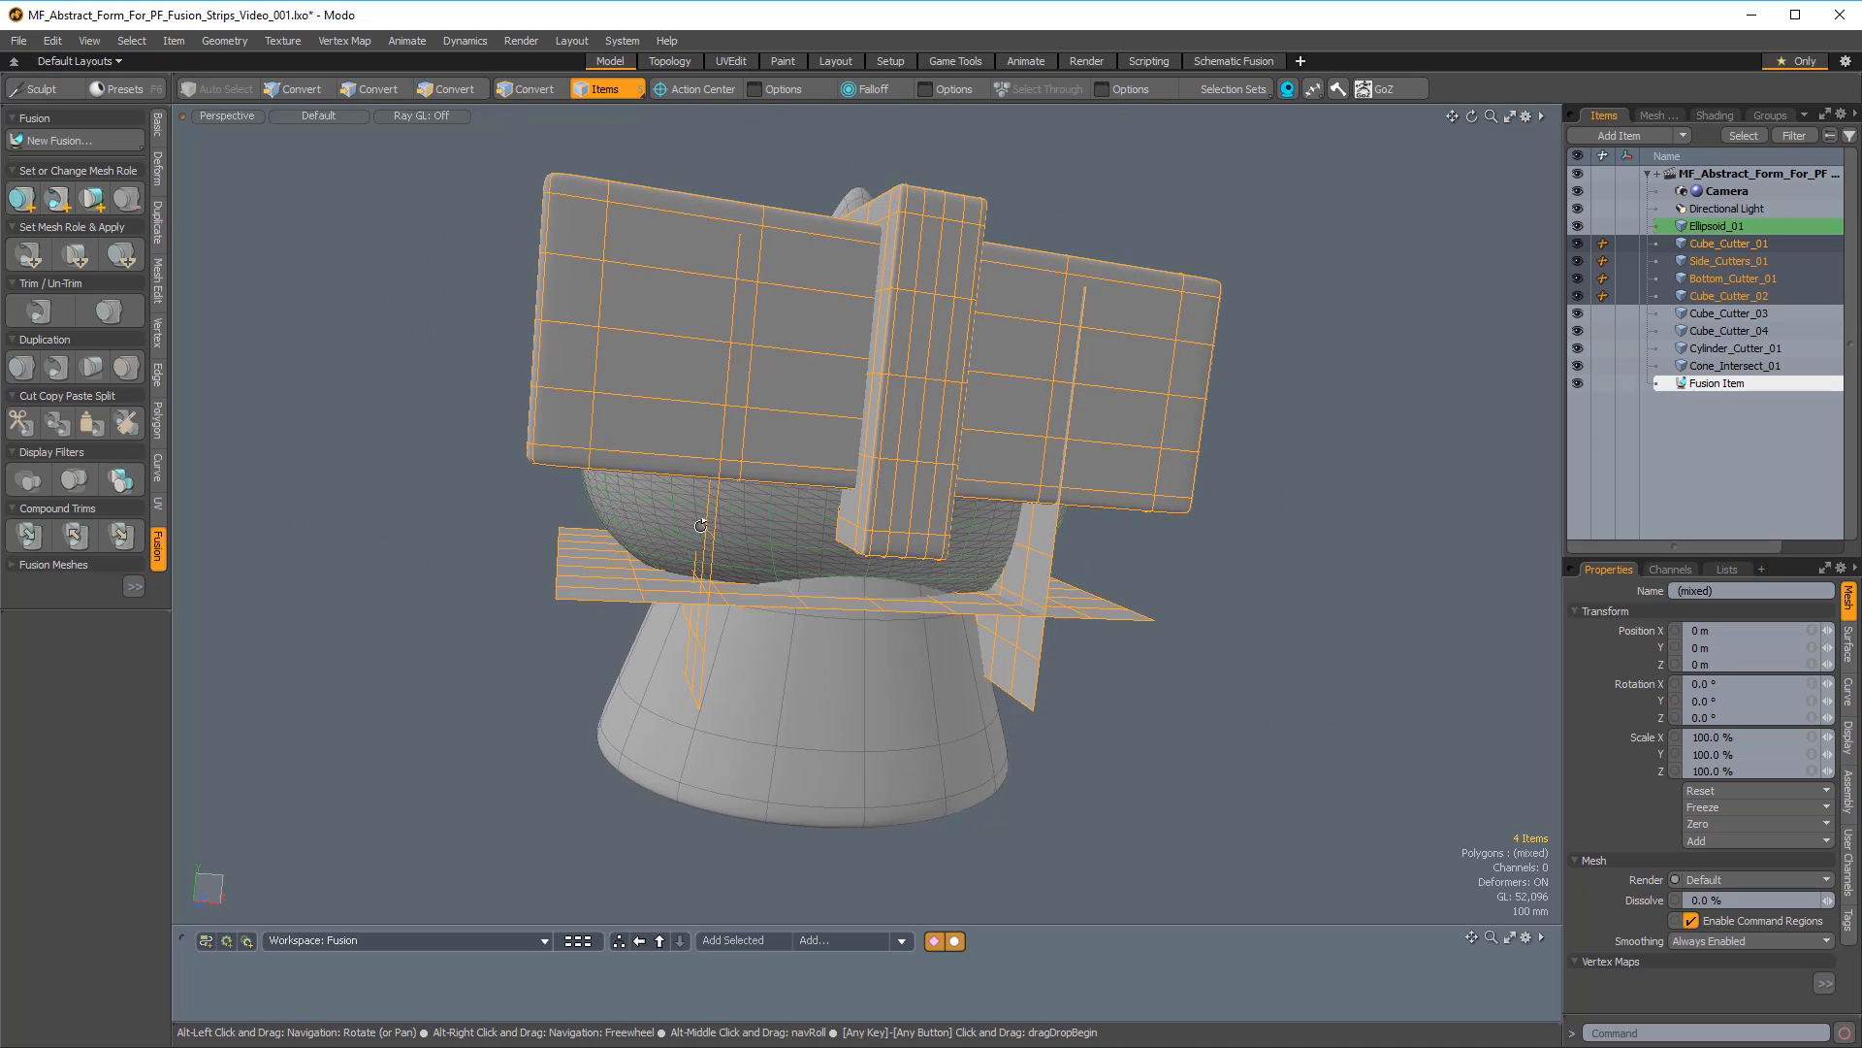
pyautogui.keyDown('shift'); pyautogui.click(660, 511); pyautogui.keyUp('shift')
pyautogui.keyDown('alt'); pyautogui.moveTo(553, 483); pyautogui.dragTo(349, 495); pyautogui.keyUp('alt')
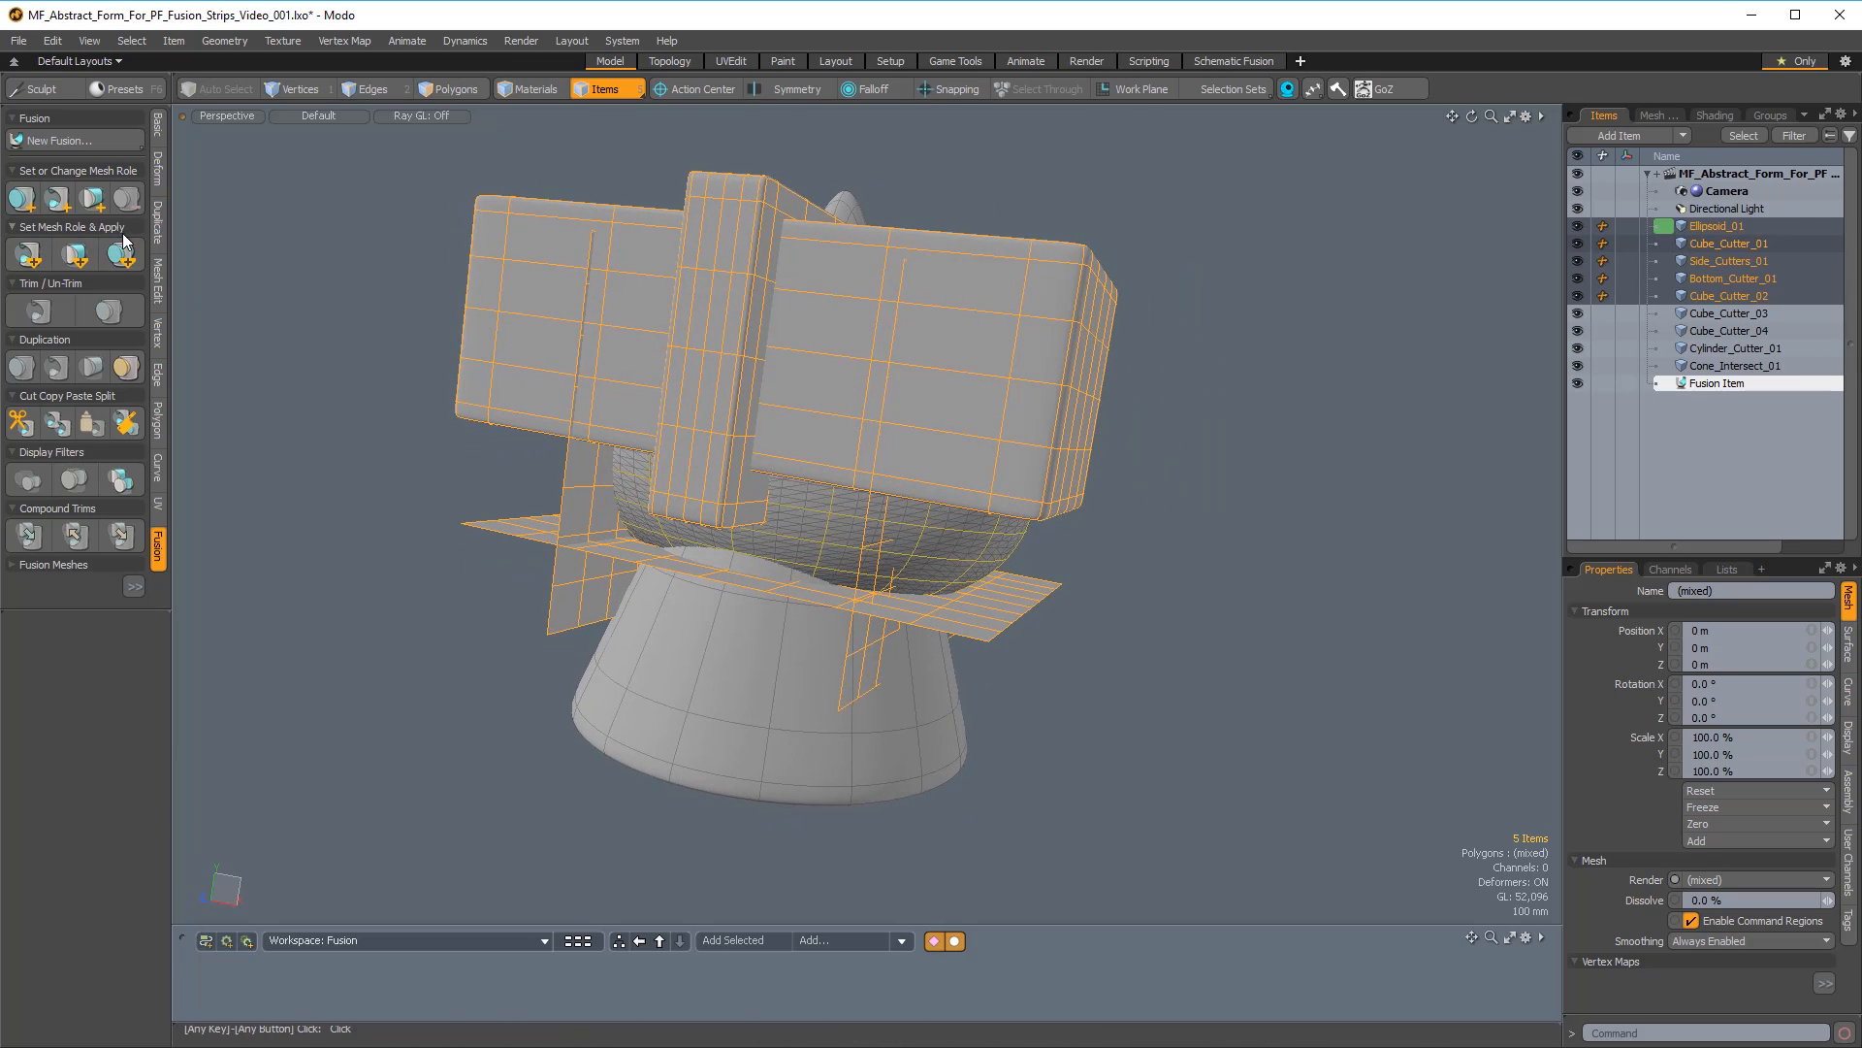
pyautogui.click(27, 255)
# Intersect Cone_Intersect_01 with Ellipsoid_01 by setting and applying the intersection role, and clear the selection.
pyautogui.keyDown('alt'); pyautogui.moveTo(1310, 387); pyautogui.dragTo(953, 718); pyautogui.keyUp('alt')
pyautogui.click(1180, 418)
pyautogui.click(834, 737)
pyautogui.keyDown('alt'); pyautogui.moveTo(834, 738); pyautogui.dragTo(653, 539); pyautogui.keyUp('alt')
pyautogui.keyDown('shift'); pyautogui.click(630, 504); pyautogui.keyUp('shift')
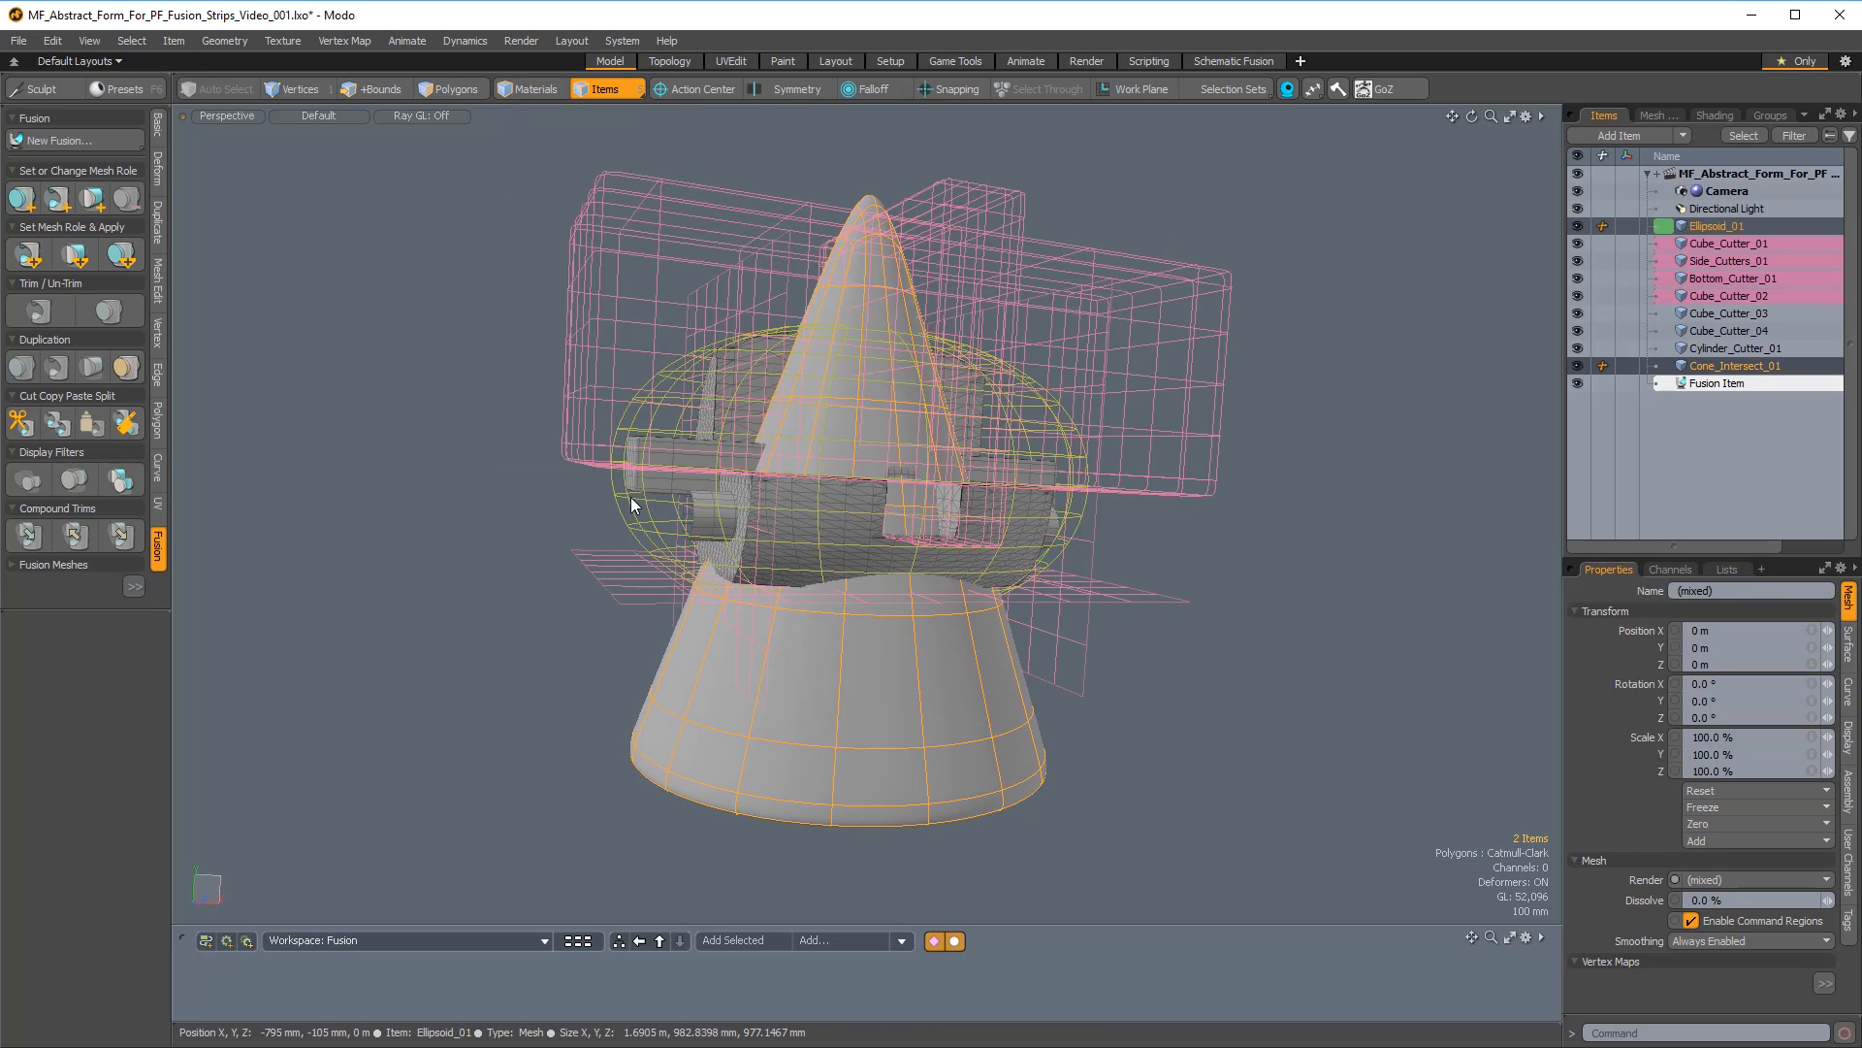
pyautogui.click(75, 254)
pyautogui.keyDown('alt'); pyautogui.moveTo(720, 383); pyautogui.dragTo(1205, 349); pyautogui.keyUp('alt')
pyautogui.click(1234, 514)
# Hide Cube_Cutter_01, Side_Cutters_01, Bottom_Cutter_01, Cube_Cutter_02 and Cone_Intersect_01.
pyautogui.click(1576, 243)
pyautogui.click(1576, 260)
pyautogui.click(1576, 278)
pyautogui.click(1576, 295)
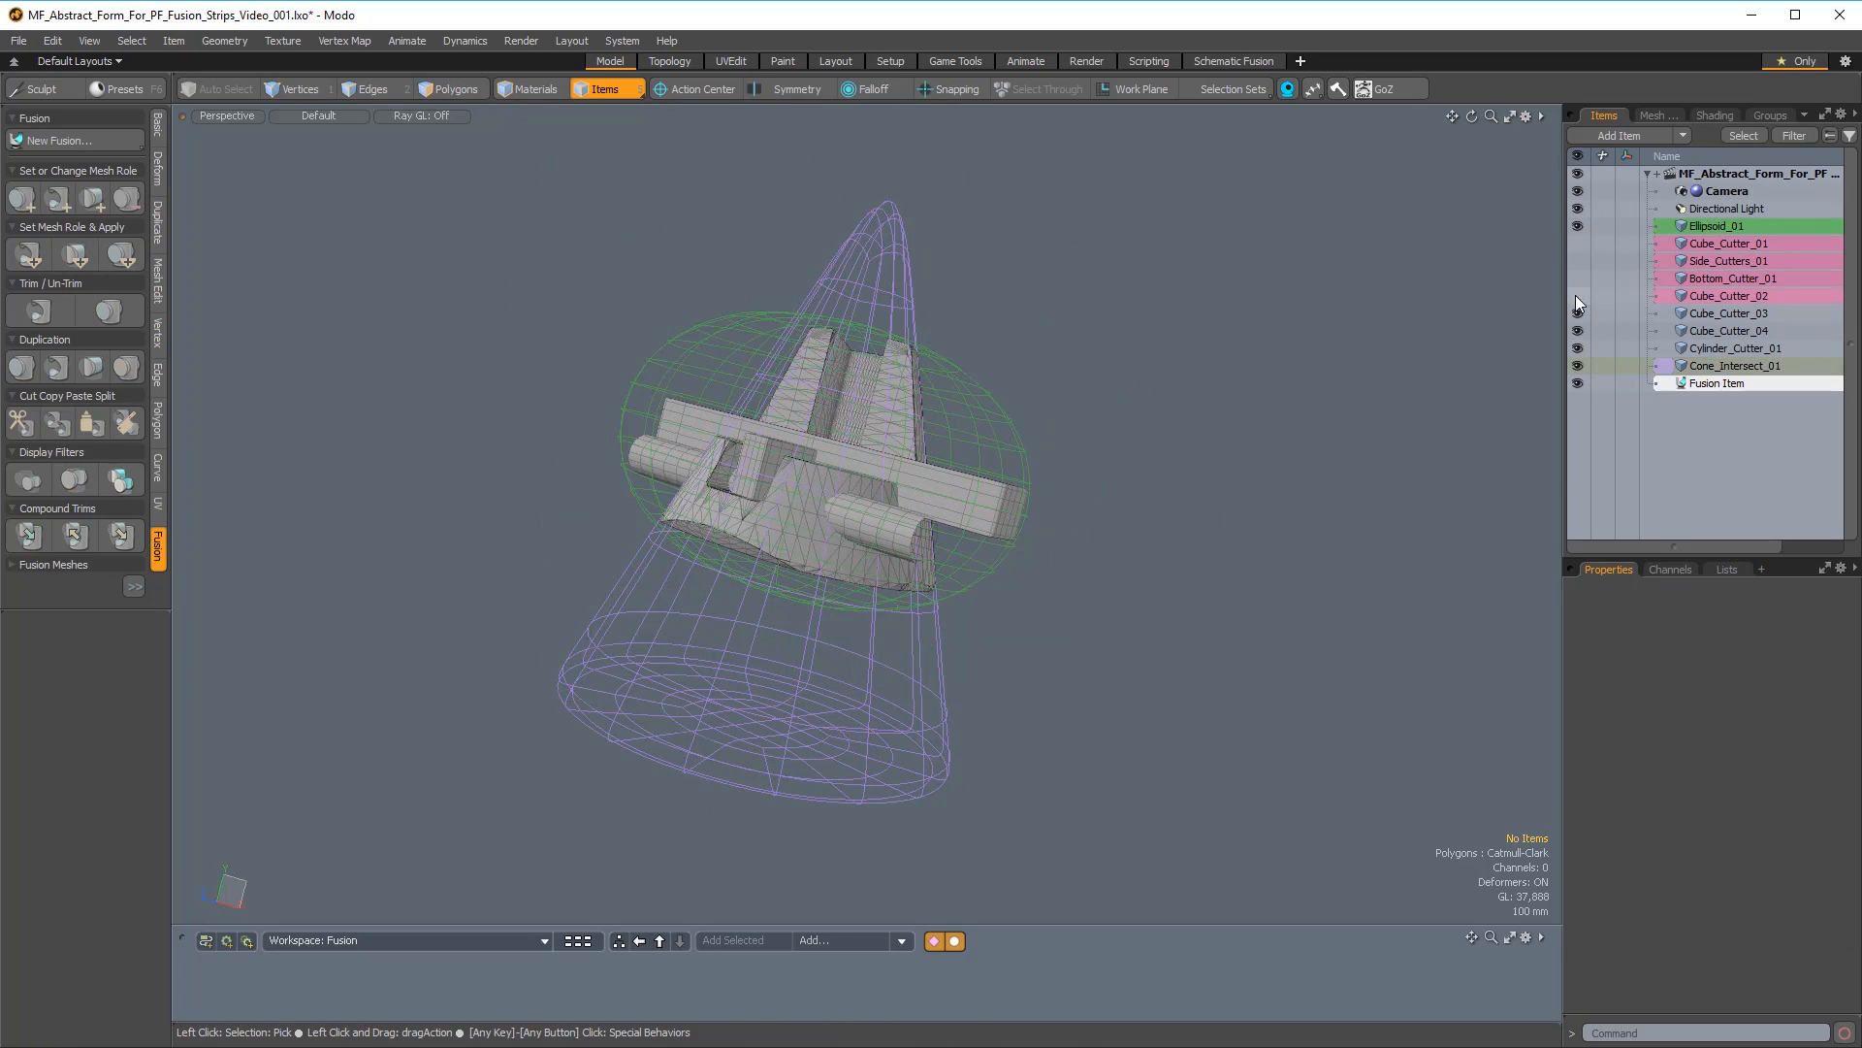
pyautogui.click(1579, 365)
# Subtract Cube_Cutter_03, Cube_Cutter_04 and Cylinder_Cutter_01 from Ellipsoid_01 by setting and applying the subtraction role.
pyautogui.keyDown('alt'); pyautogui.moveTo(1072, 329); pyautogui.dragTo(1225, 514); pyautogui.keyUp('alt')
pyautogui.keyDown('alt'); pyautogui.keyDown('shift'); pyautogui.moveTo(1225, 515); pyautogui.dragTo(1344, 516); pyautogui.keyUp('shift'); pyautogui.keyUp('alt')
pyautogui.click(1719, 312)
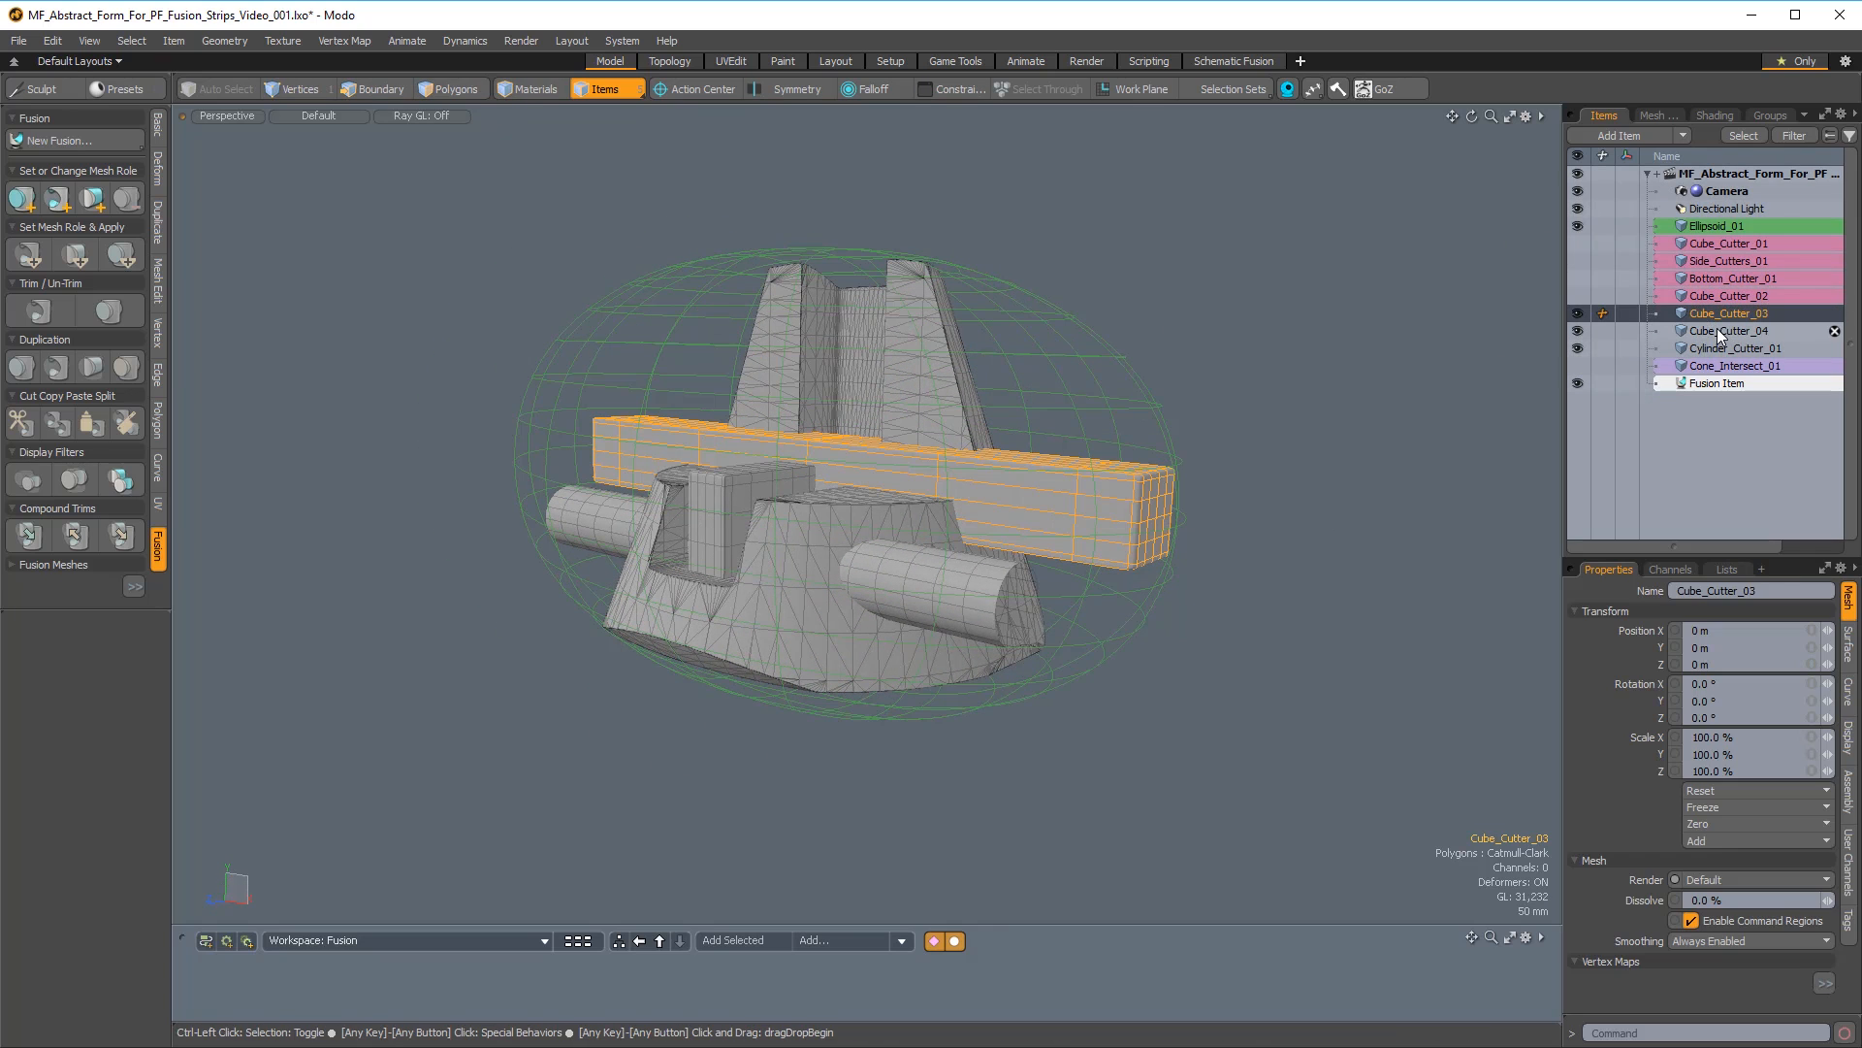
pyautogui.keyDown('shift'); pyautogui.click(1723, 331); pyautogui.keyUp('shift')
pyautogui.keyDown('alt'); pyautogui.moveTo(980, 505); pyautogui.dragTo(907, 523); pyautogui.keyUp('alt')
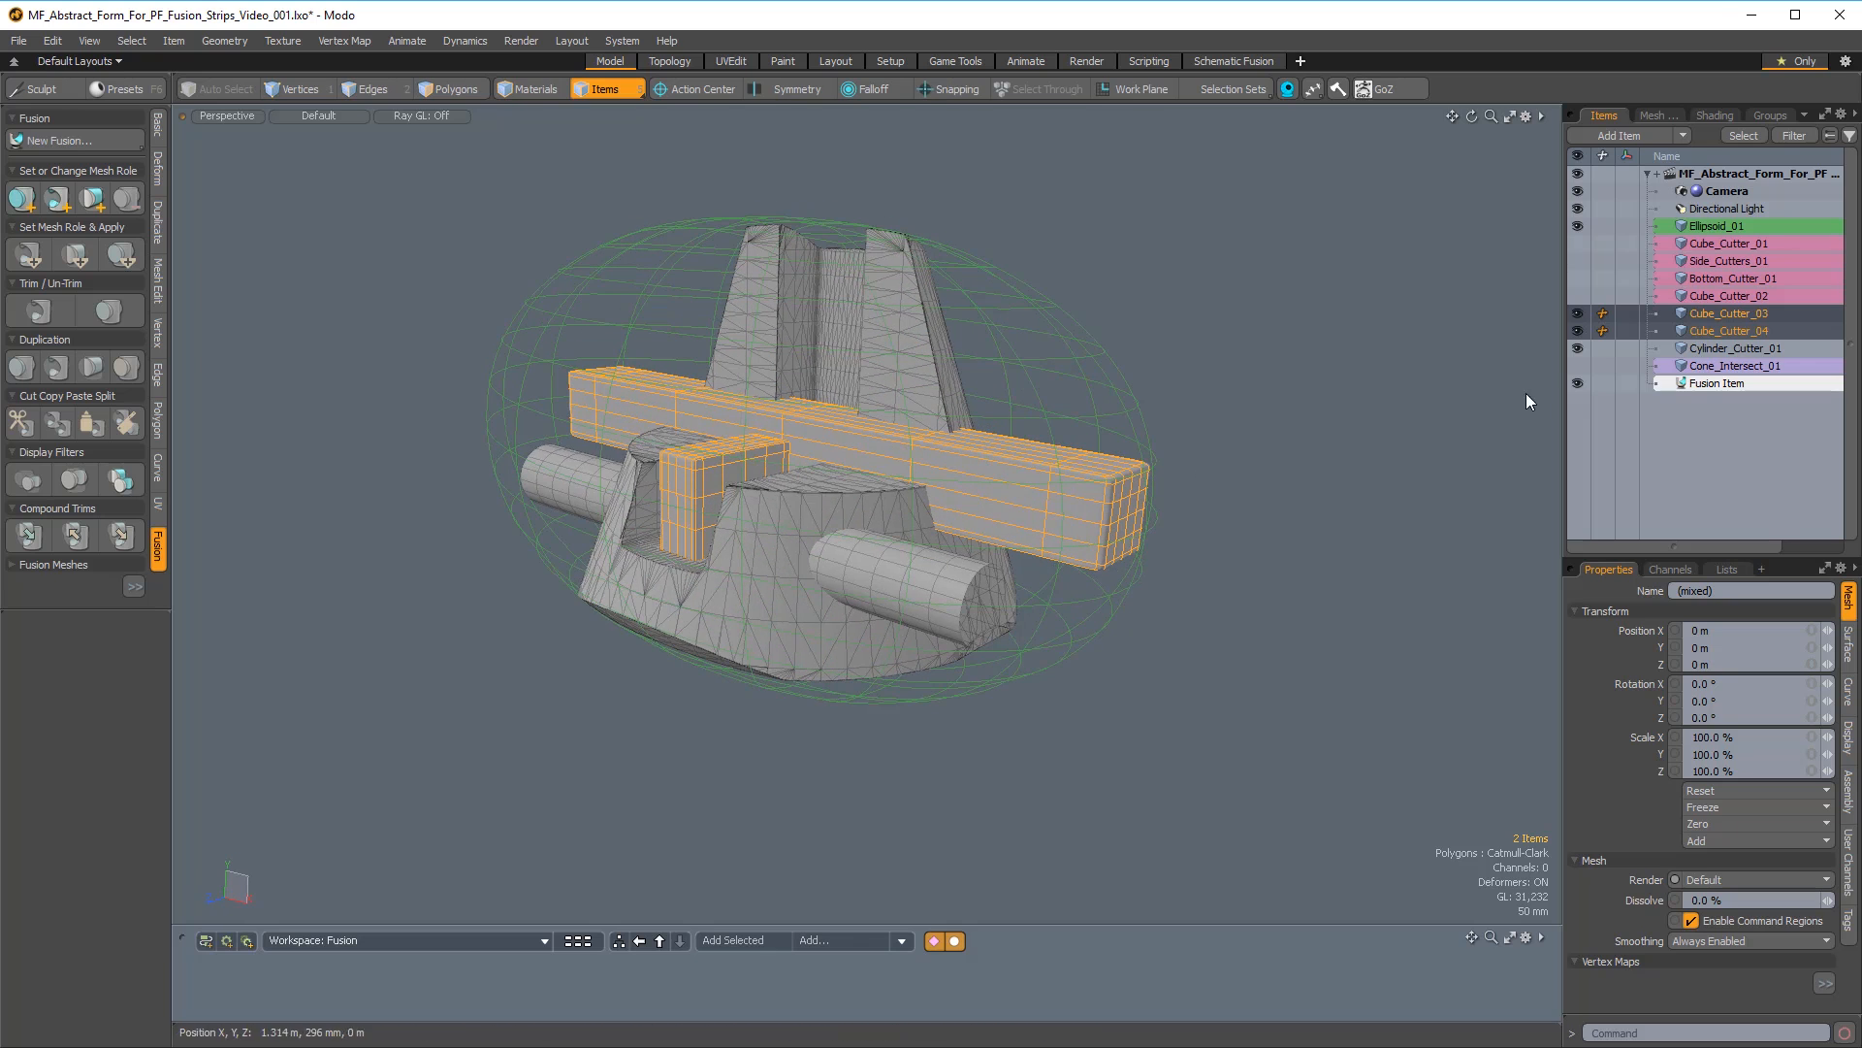
pyautogui.keyDown('shift'); pyautogui.click(1736, 348); pyautogui.keyUp('shift')
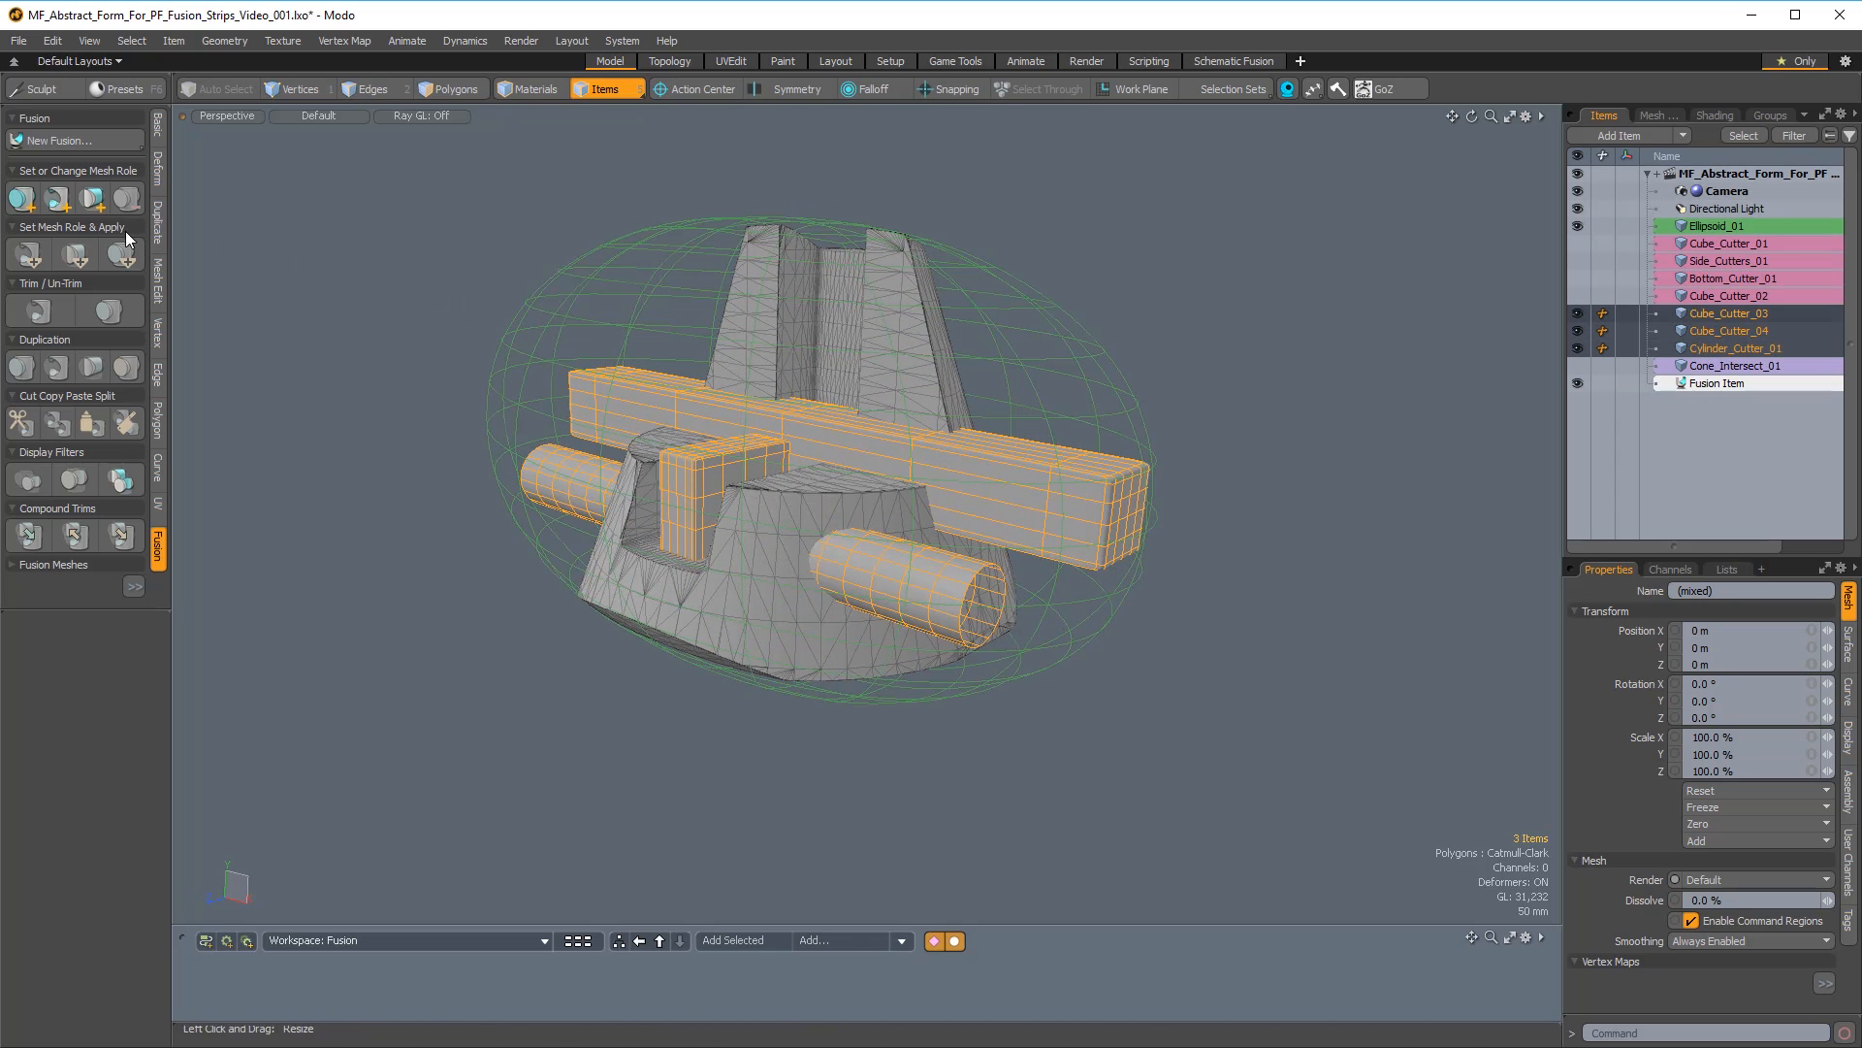
pyautogui.keyDown('alt'); pyautogui.moveTo(546, 219); pyautogui.dragTo(572, 231); pyautogui.keyUp('alt')
pyautogui.keyDown('shift'); pyautogui.click(572, 231); pyautogui.keyUp('shift')
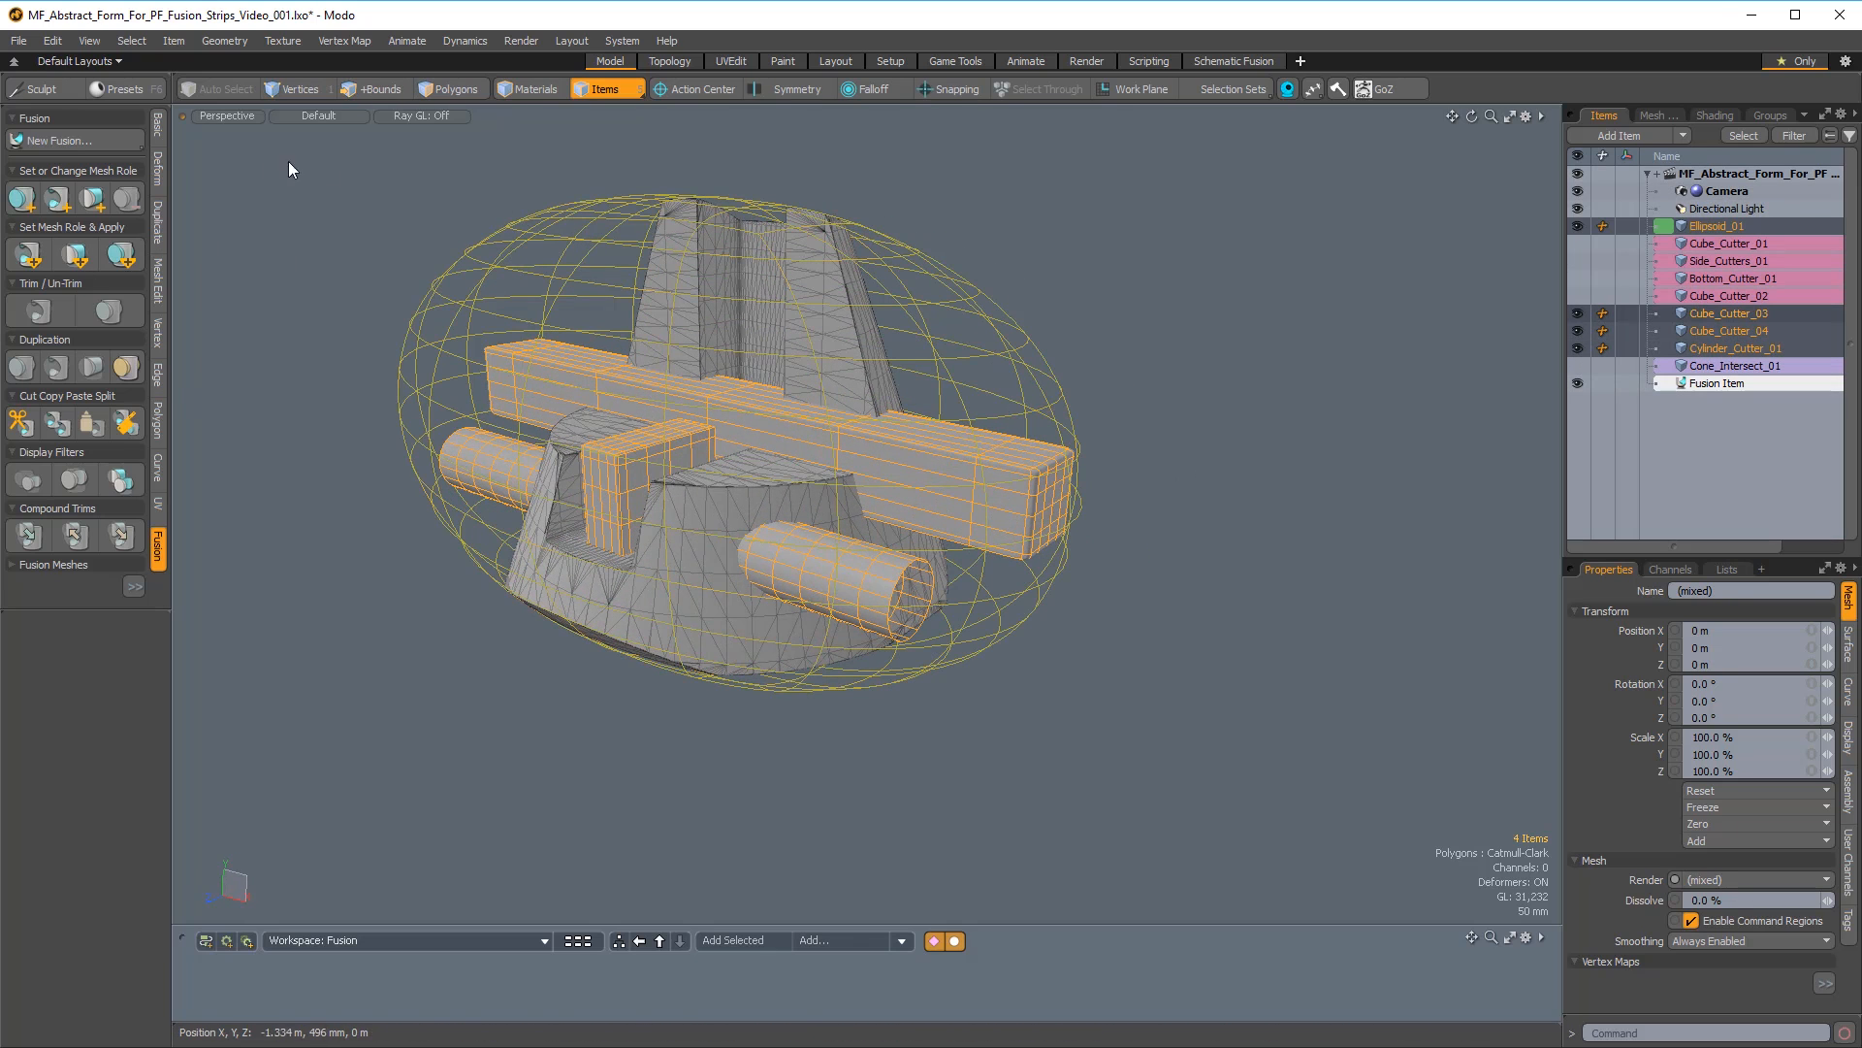
pyautogui.click(30, 257)
pyautogui.click(1206, 386)
pyautogui.keyDown('alt'); pyautogui.moveTo(1206, 386); pyautogui.dragTo(1164, 340); pyautogui.keyUp('alt')
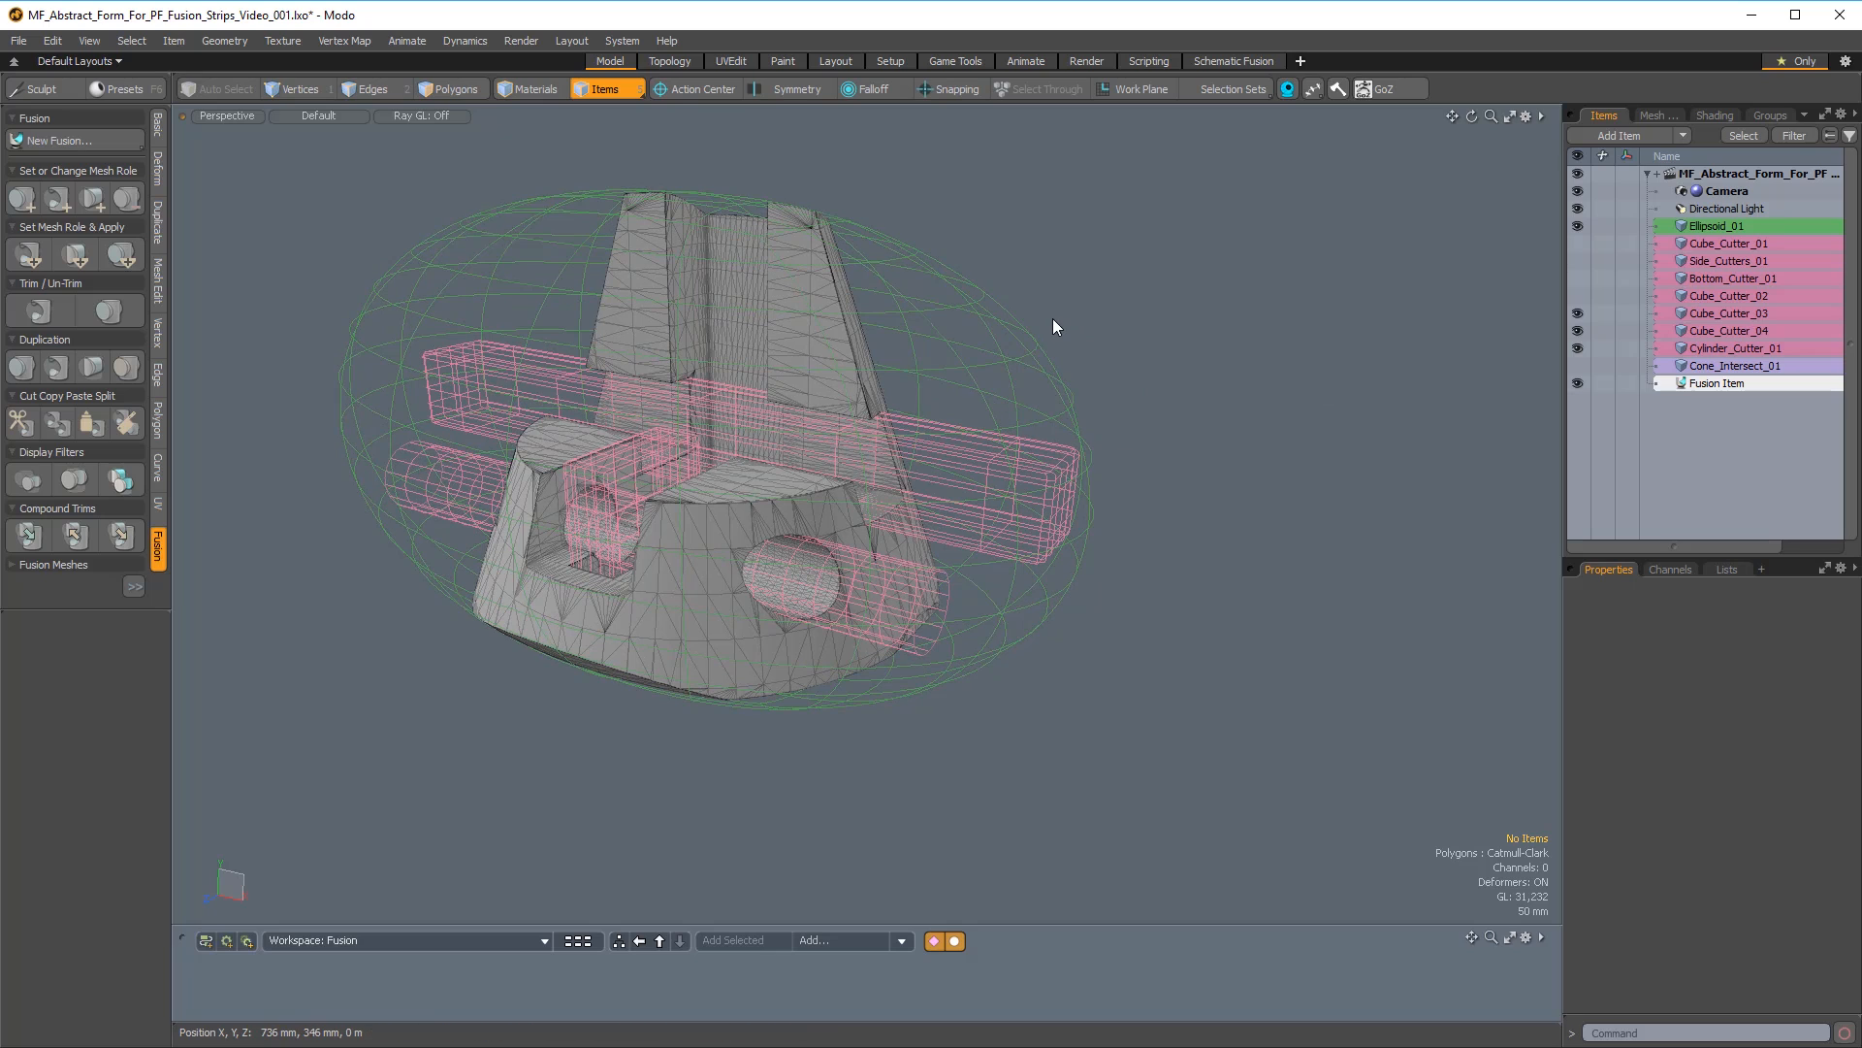
# Toggle the source mesh visibility so that only the fused form is displayed.
pyautogui.press('ctrl')
pyautogui.hotkey('ctrl', 'f')
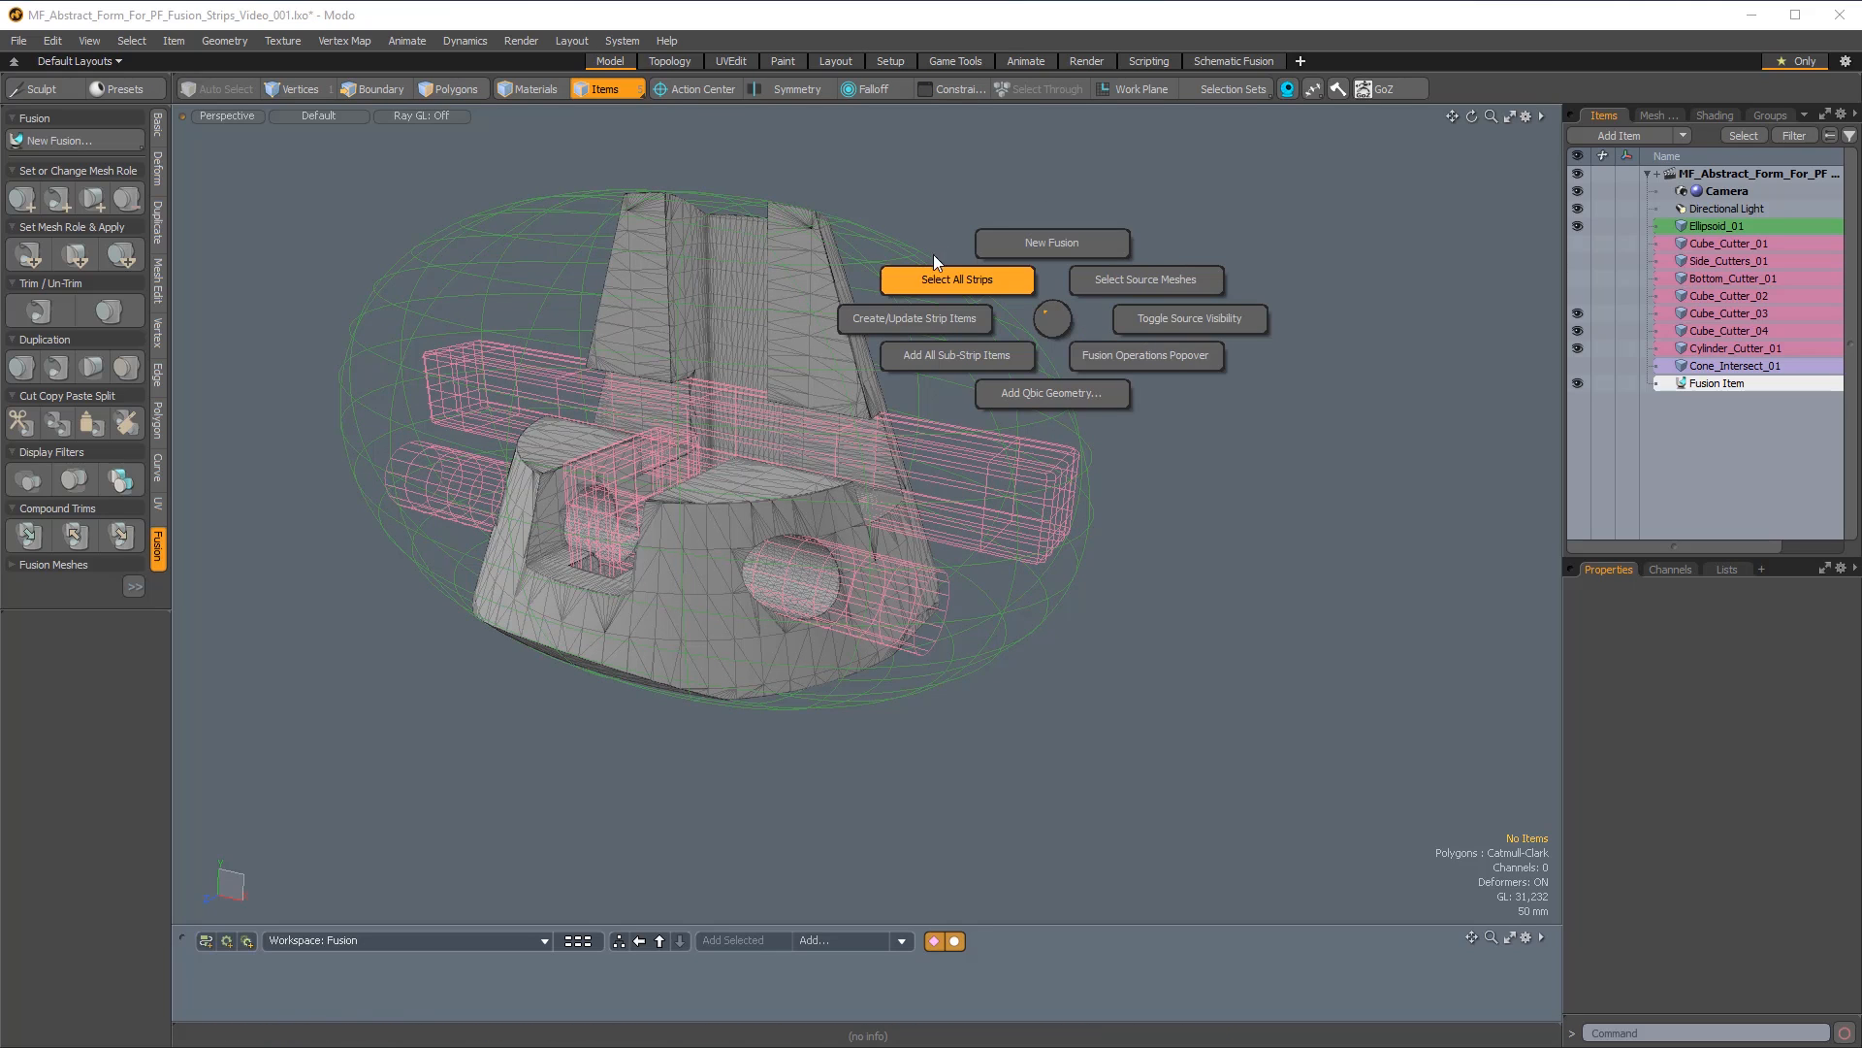
pyautogui.click(1213, 317)
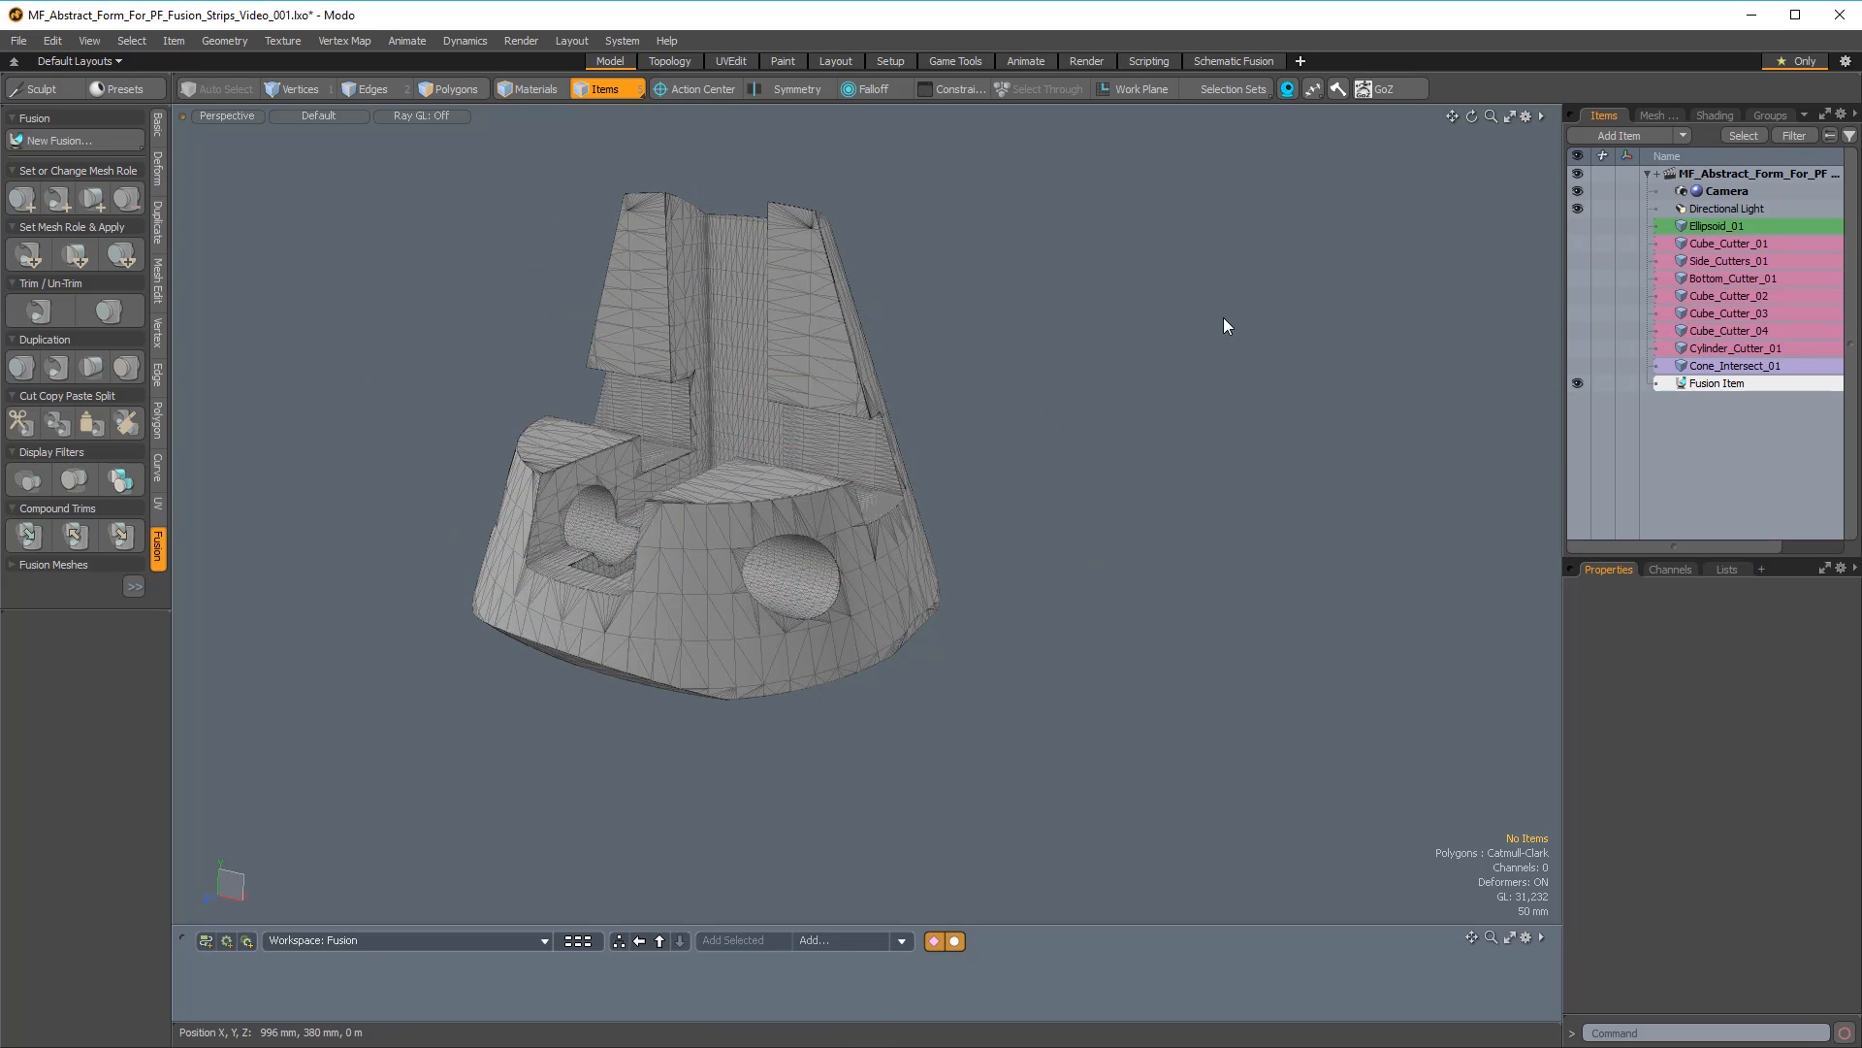
# Examine the fused form from all sides, including the cylindrical hole, the notches and the underside.
pyautogui.keyDown('alt'); pyautogui.moveTo(1231, 334); pyautogui.dragTo(660, 490); pyautogui.keyUp('alt')
pyautogui.keyDown('ctrl'); pyautogui.keyDown('alt'); pyautogui.moveTo(660, 490); pyautogui.dragTo(408, 428); pyautogui.keyUp('alt'); pyautogui.keyUp('ctrl')
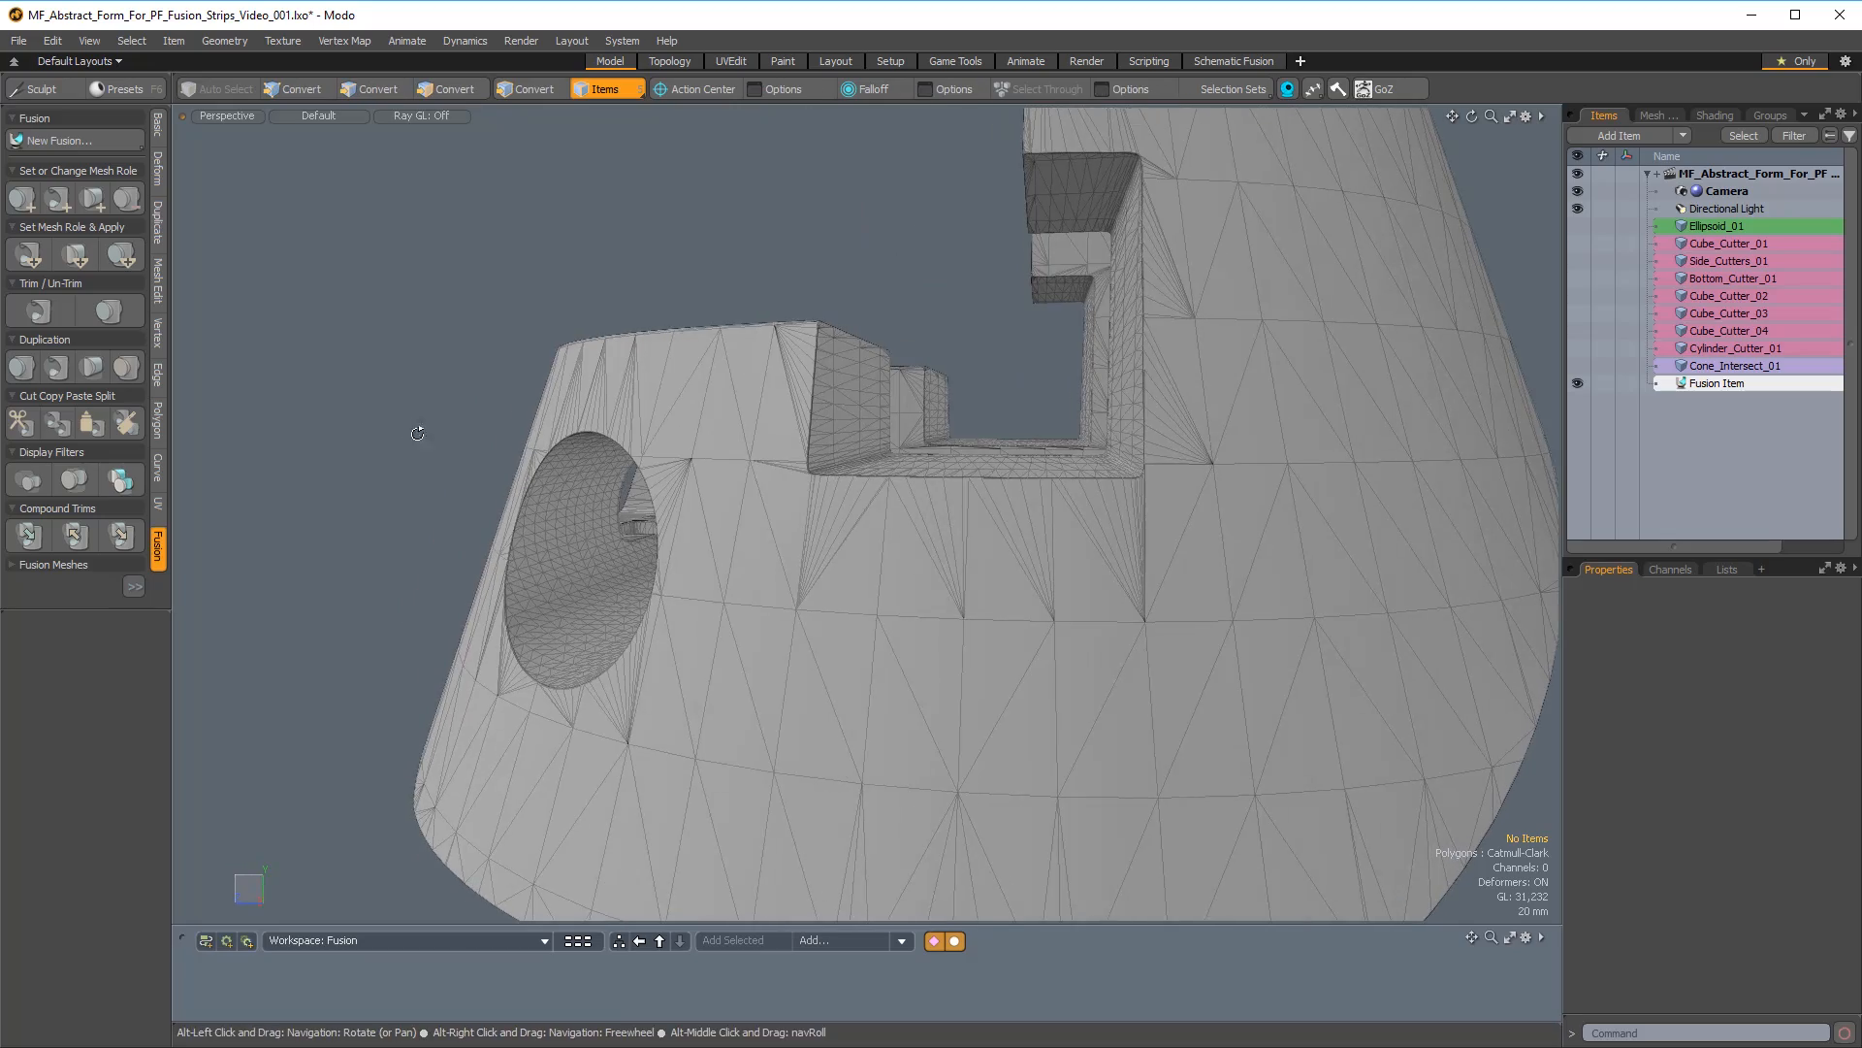
pyautogui.keyDown('alt'); pyautogui.moveTo(566, 628); pyautogui.dragTo(876, 608); pyautogui.keyUp('alt')
pyautogui.keyDown('alt'); pyautogui.moveTo(776, 572); pyautogui.dragTo(902, 503); pyautogui.keyUp('alt')
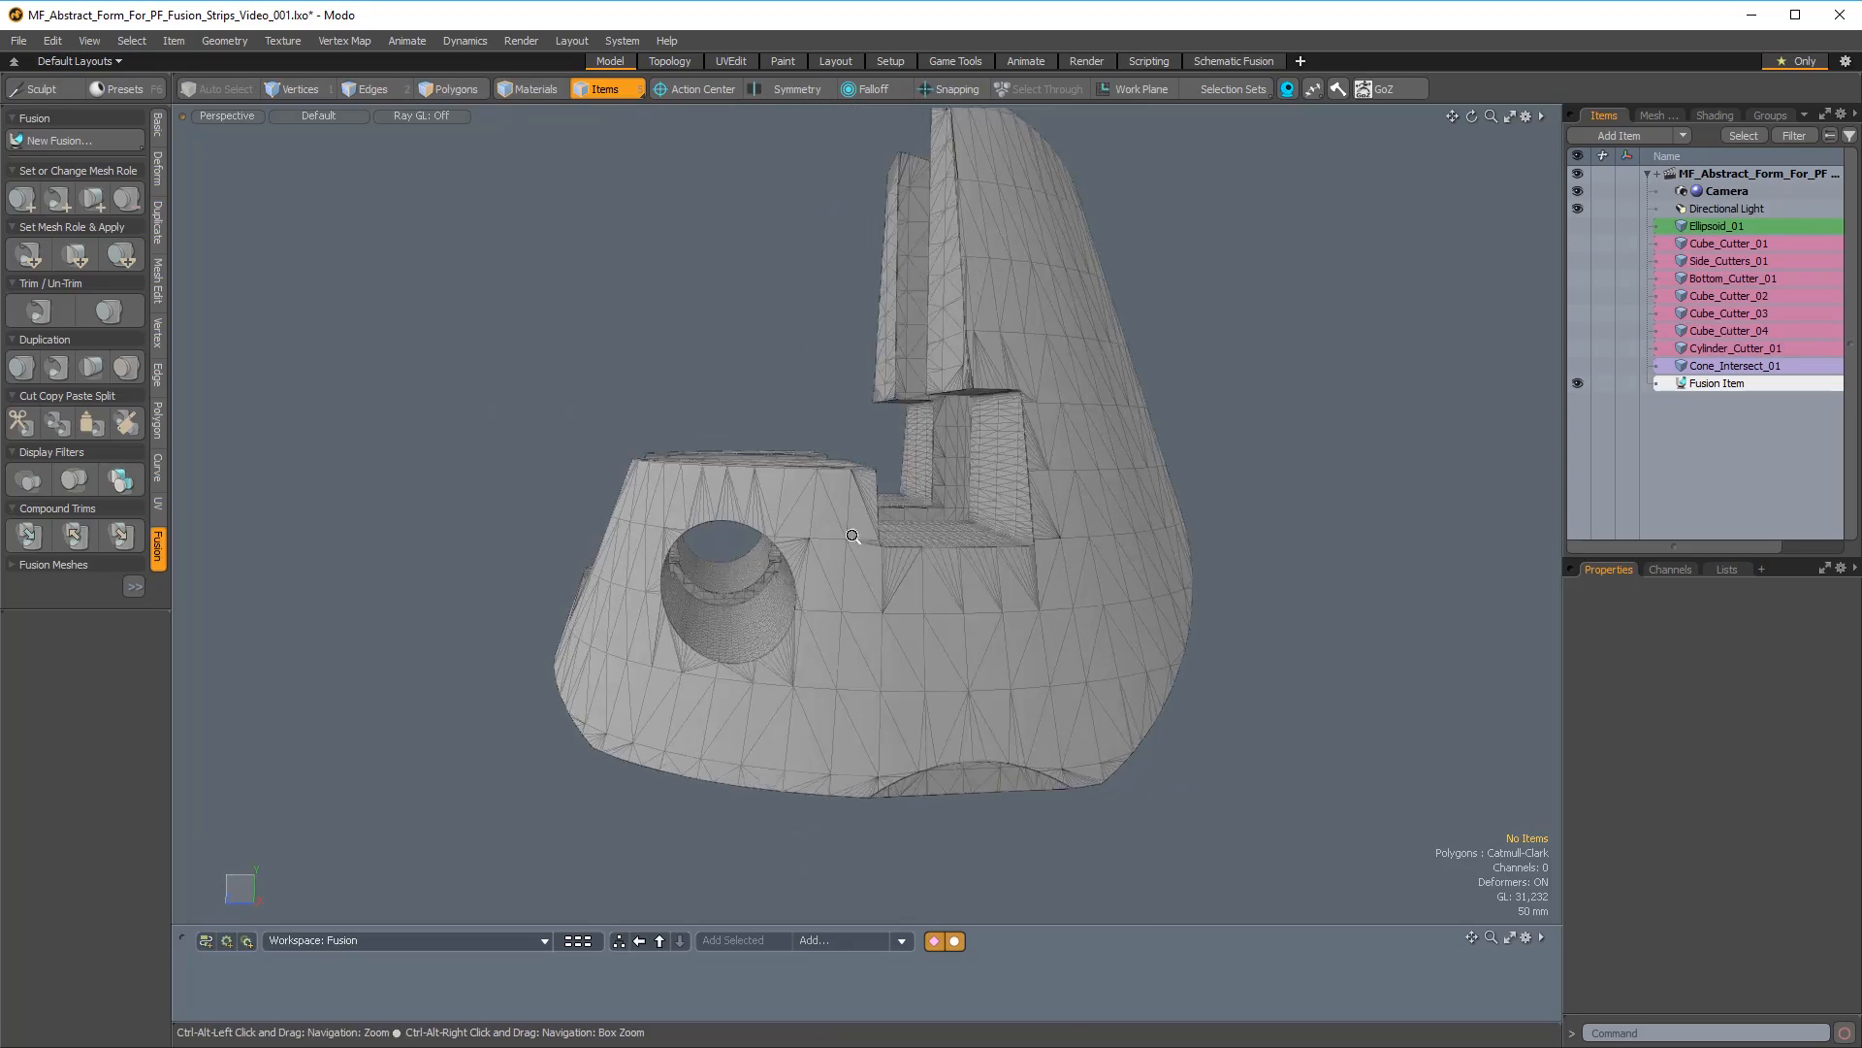
pyautogui.keyDown('ctrl'); pyautogui.keyDown('alt'); pyautogui.moveTo(544, 509); pyautogui.dragTo(630, 524); pyautogui.keyUp('alt'); pyautogui.keyUp('ctrl')
pyautogui.keyDown('alt'); pyautogui.moveTo(631, 524); pyautogui.dragTo(628, 471); pyautogui.keyUp('alt')
pyautogui.keyDown('alt'); pyautogui.moveTo(823, 621); pyautogui.dragTo(437, 295); pyautogui.keyUp('alt')
pyautogui.keyDown('alt'); pyautogui.moveTo(411, 364); pyautogui.dragTo(651, 504); pyautogui.keyUp('alt')
pyautogui.keyDown('ctrl'); pyautogui.keyDown('alt'); pyautogui.moveTo(679, 293); pyautogui.dragTo(741, 390); pyautogui.keyUp('alt'); pyautogui.keyUp('ctrl')
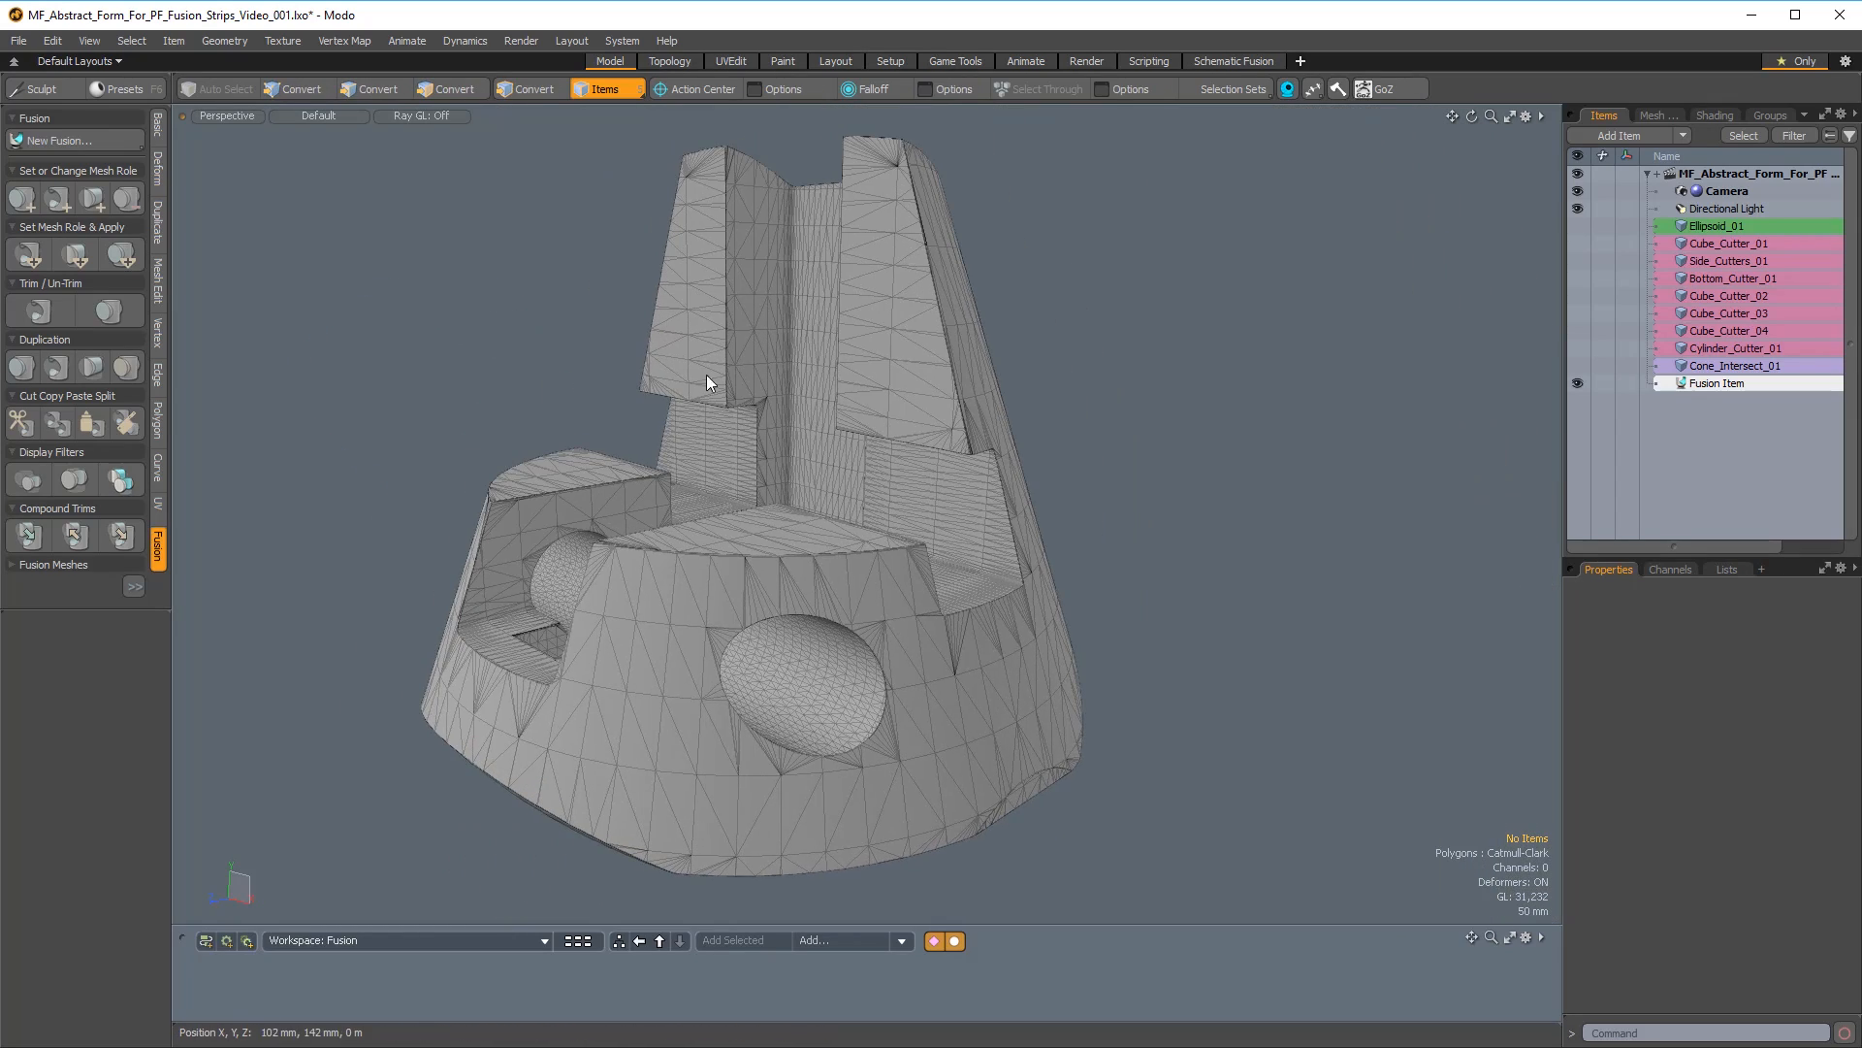
pyautogui.keyDown('alt'); pyautogui.moveTo(700, 524); pyautogui.dragTo(682, 560); pyautogui.keyUp('alt')
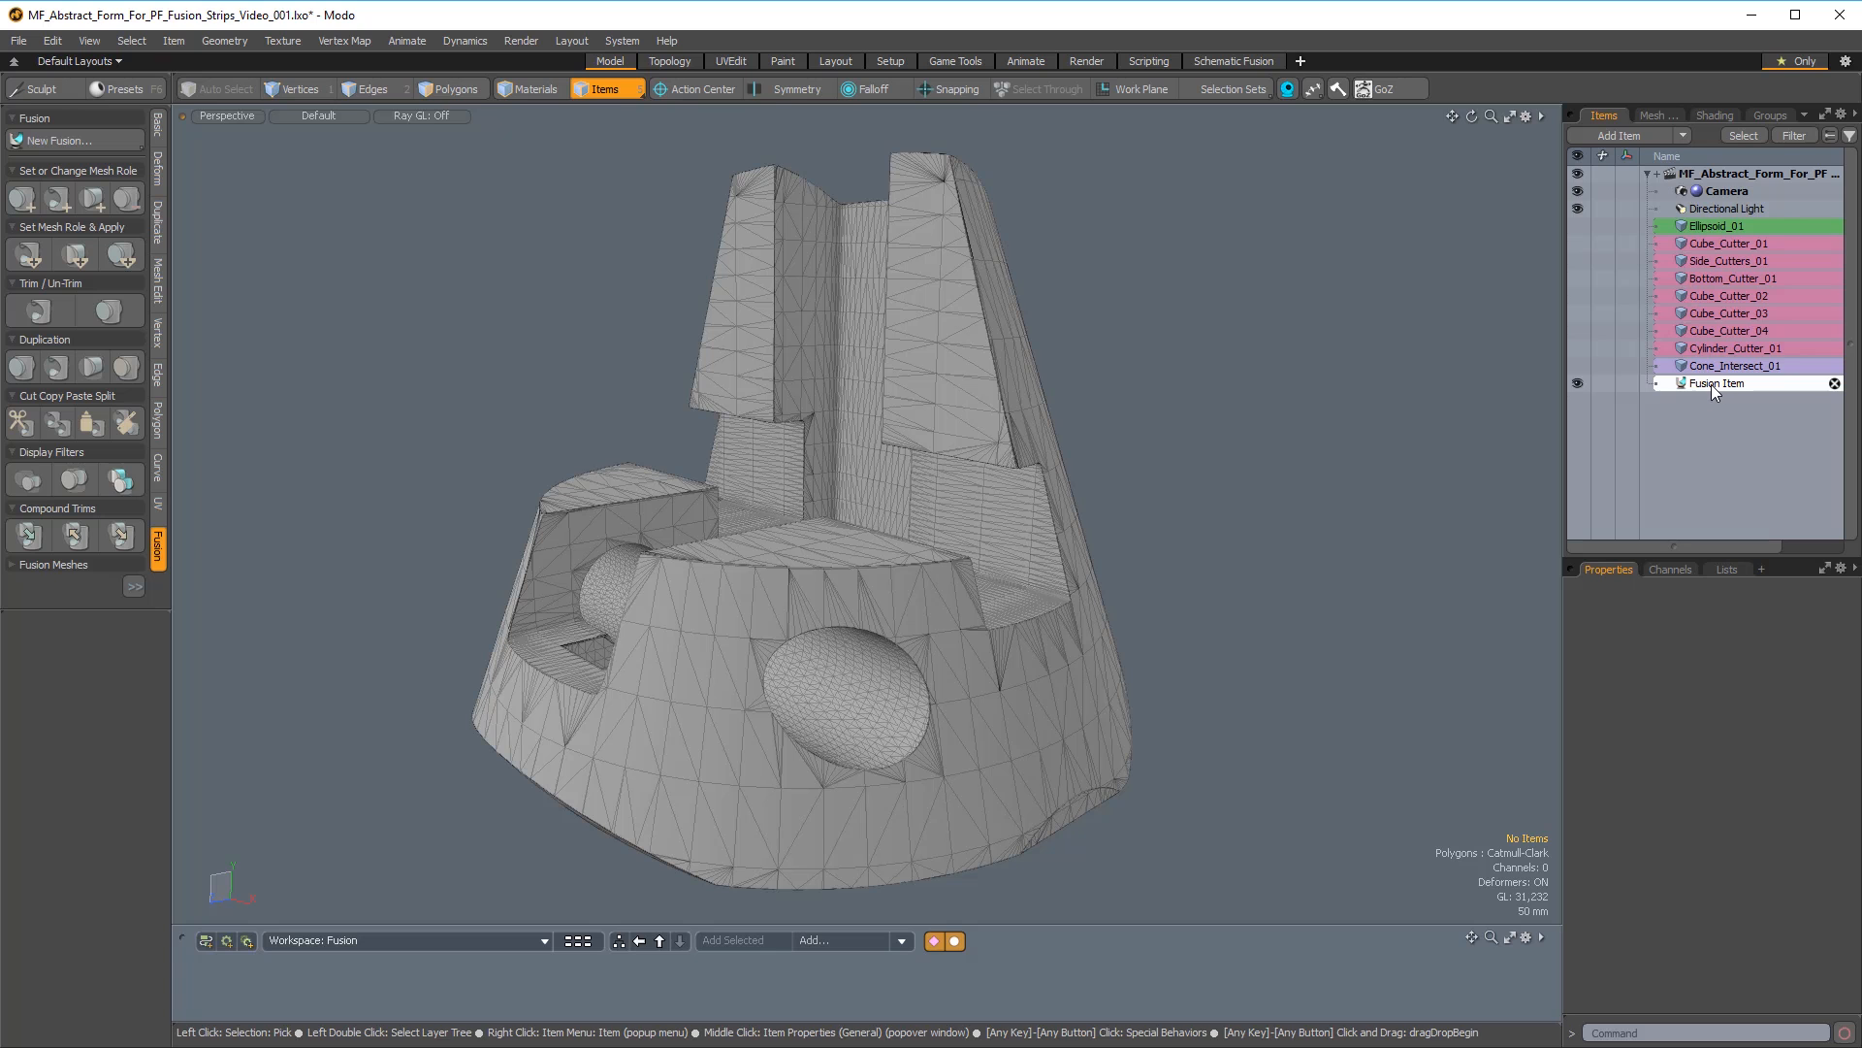
pyautogui.keyDown('alt'); pyautogui.moveTo(956, 520); pyautogui.dragTo(650, 577); pyautogui.keyUp('alt')
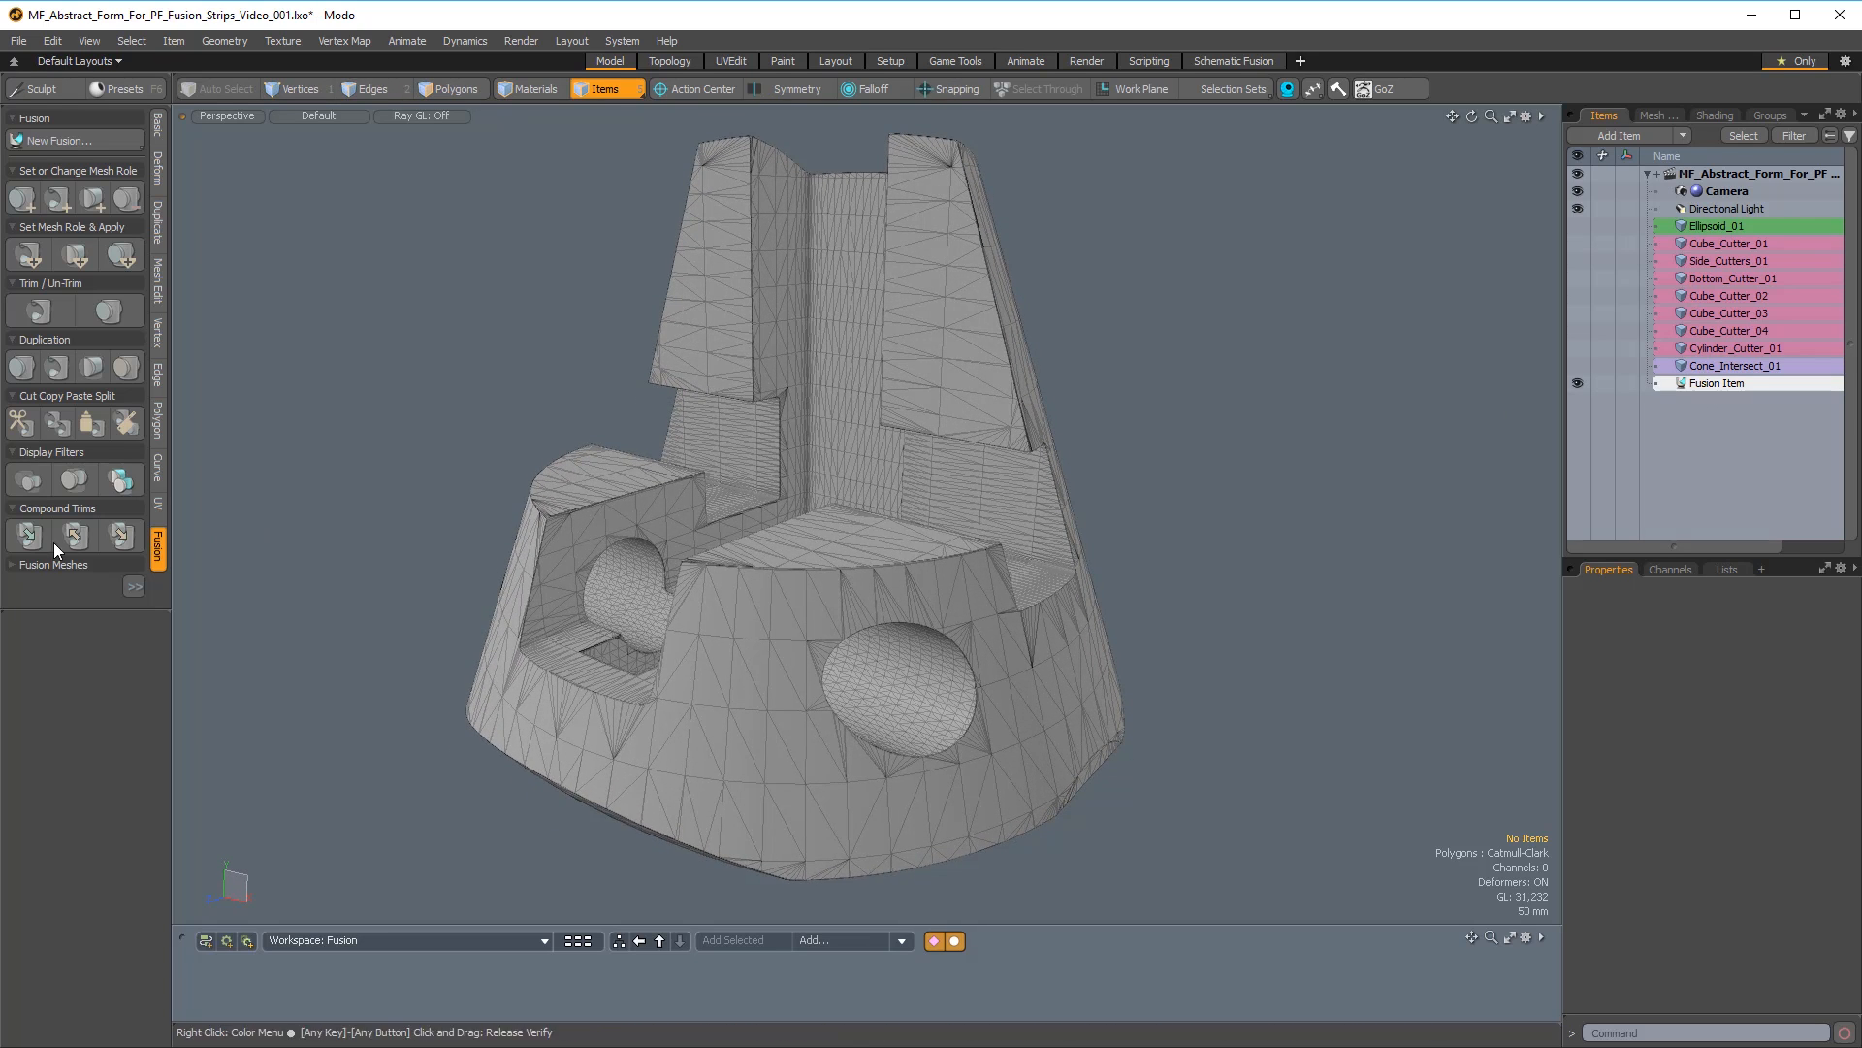
# Reveal the Fusion Strips controls and create the strip items for the fused form.
pyautogui.moveTo(73, 607); pyautogui.dragTo(76, 684)
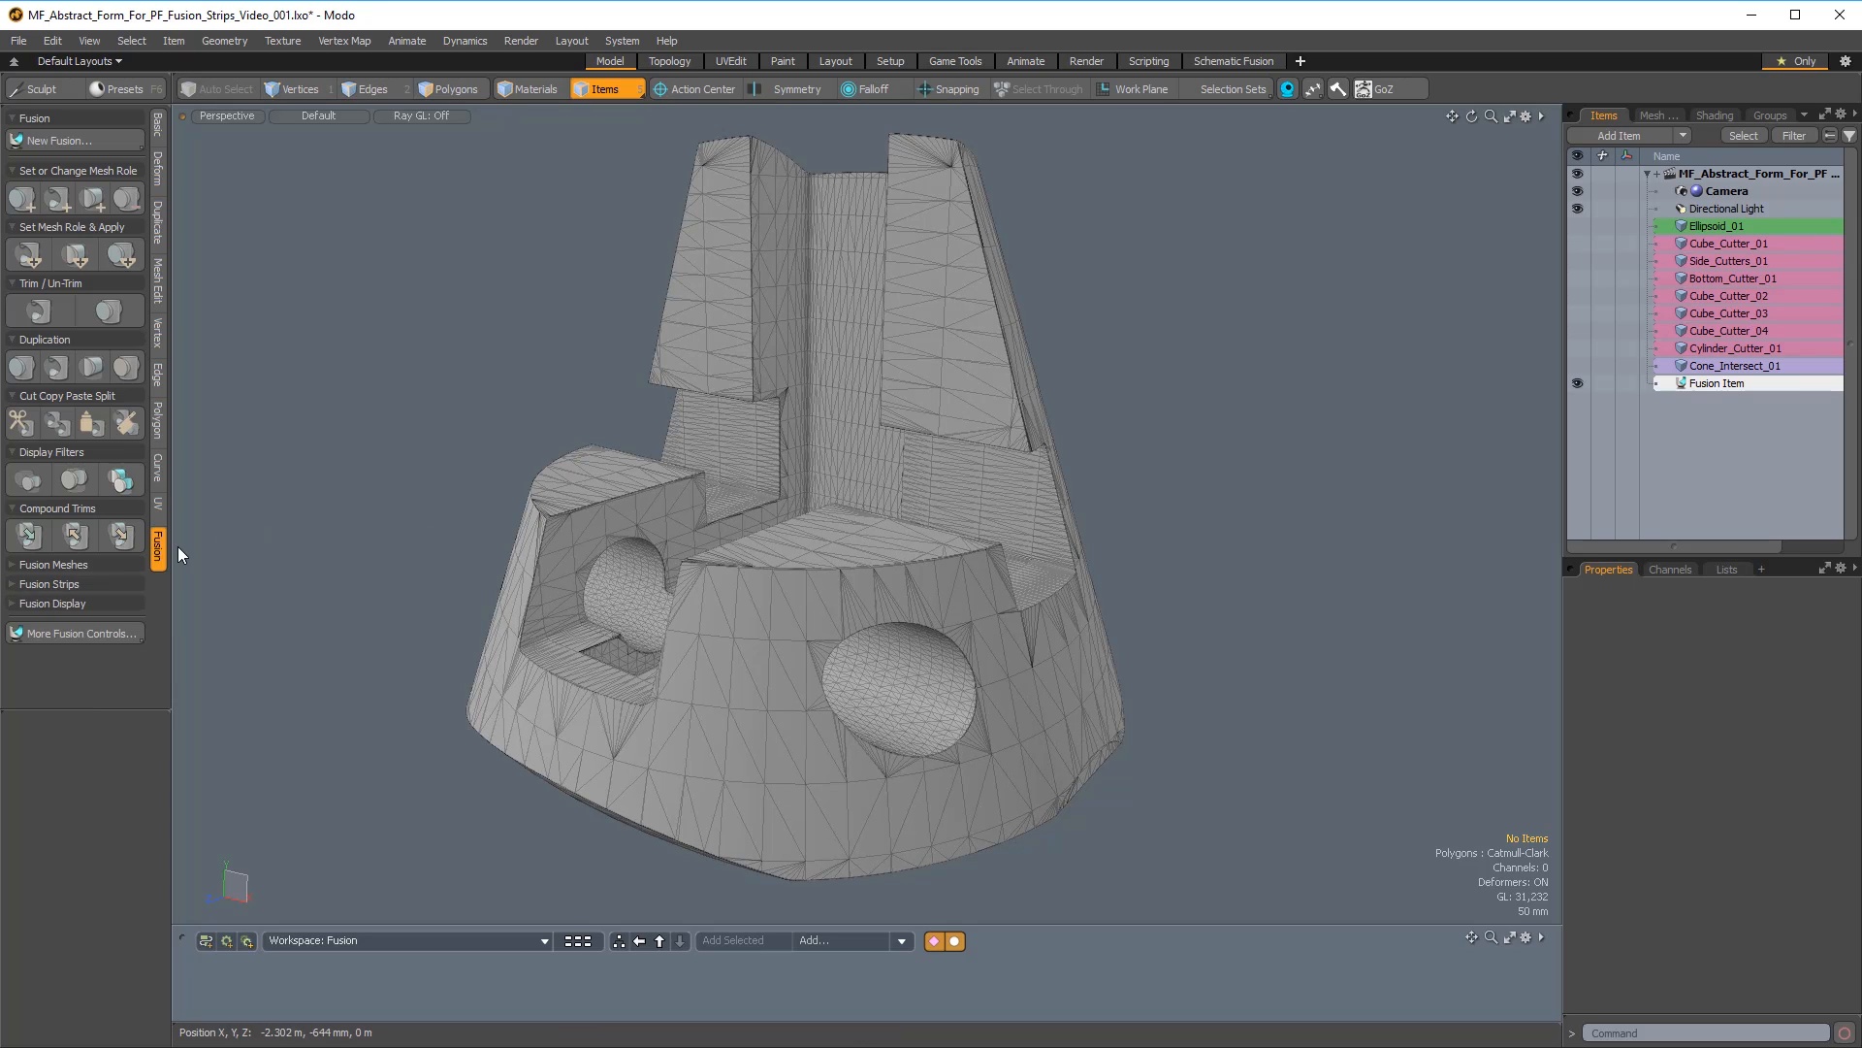
pyautogui.click(39, 583)
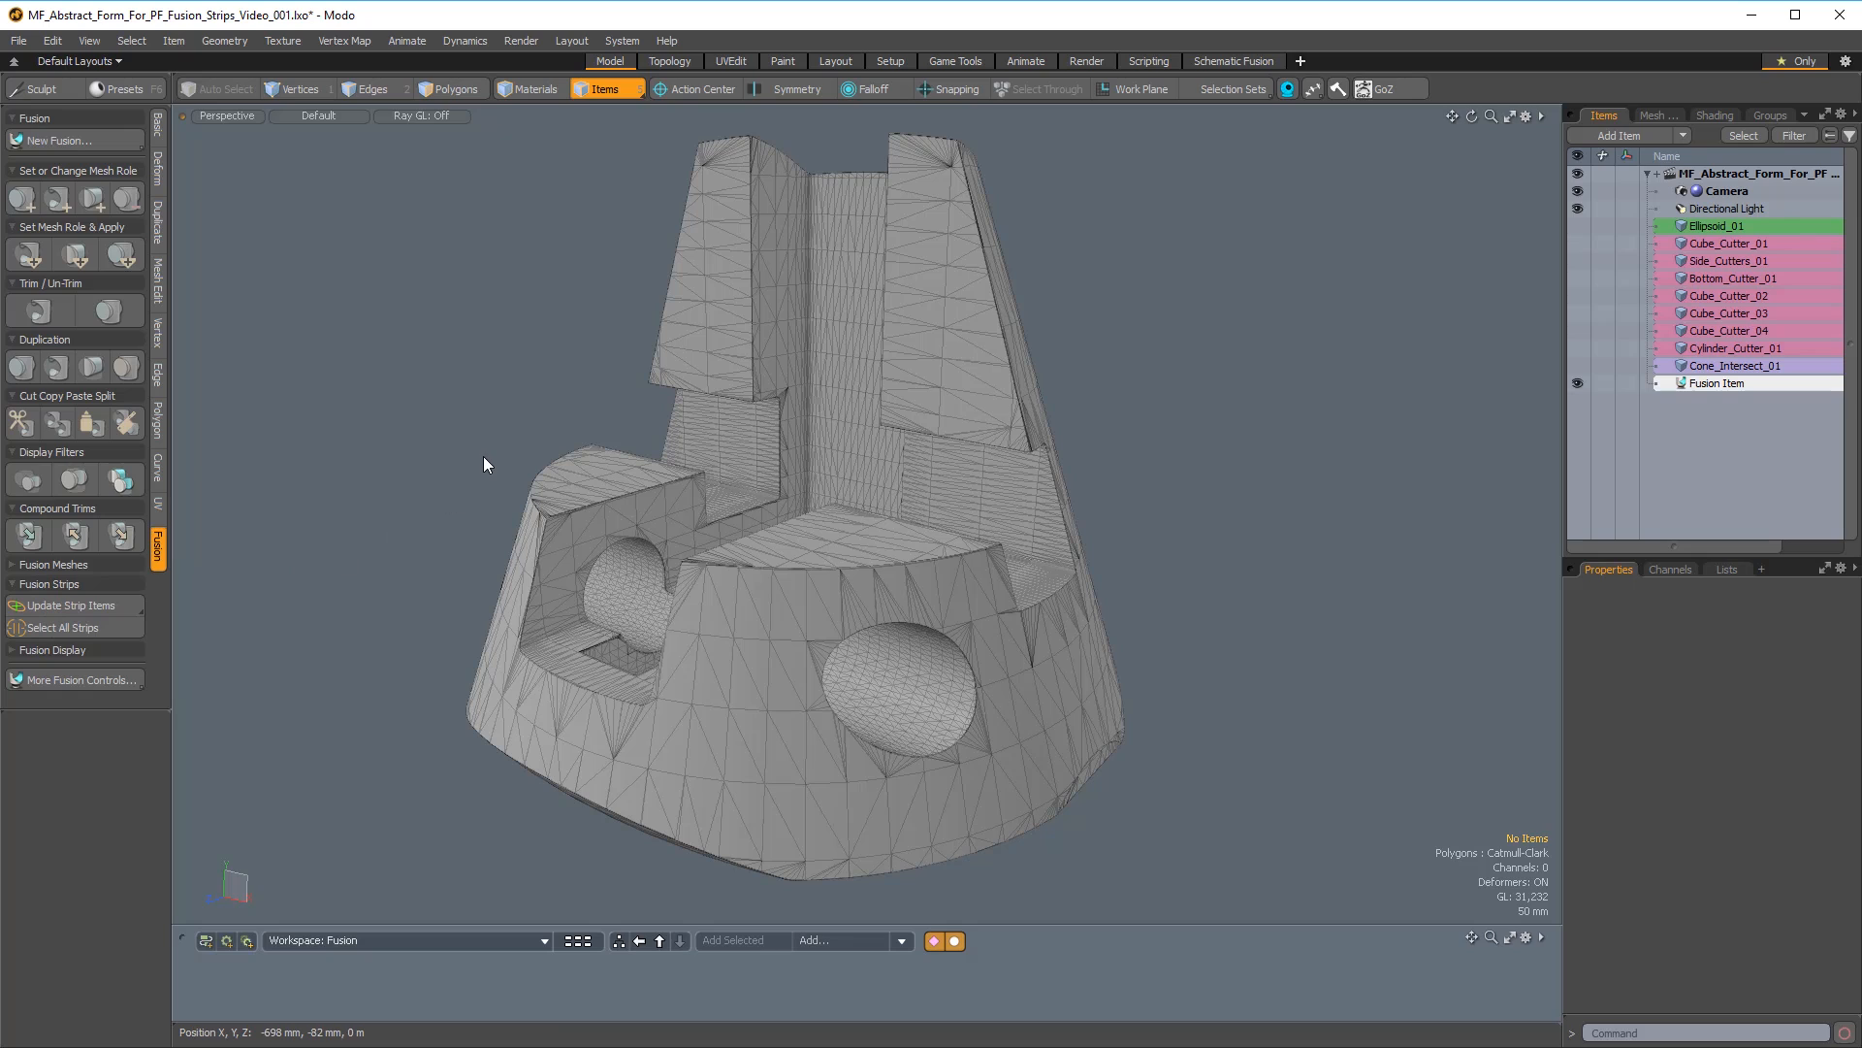
pyautogui.hotkey('ctrl', 'f')
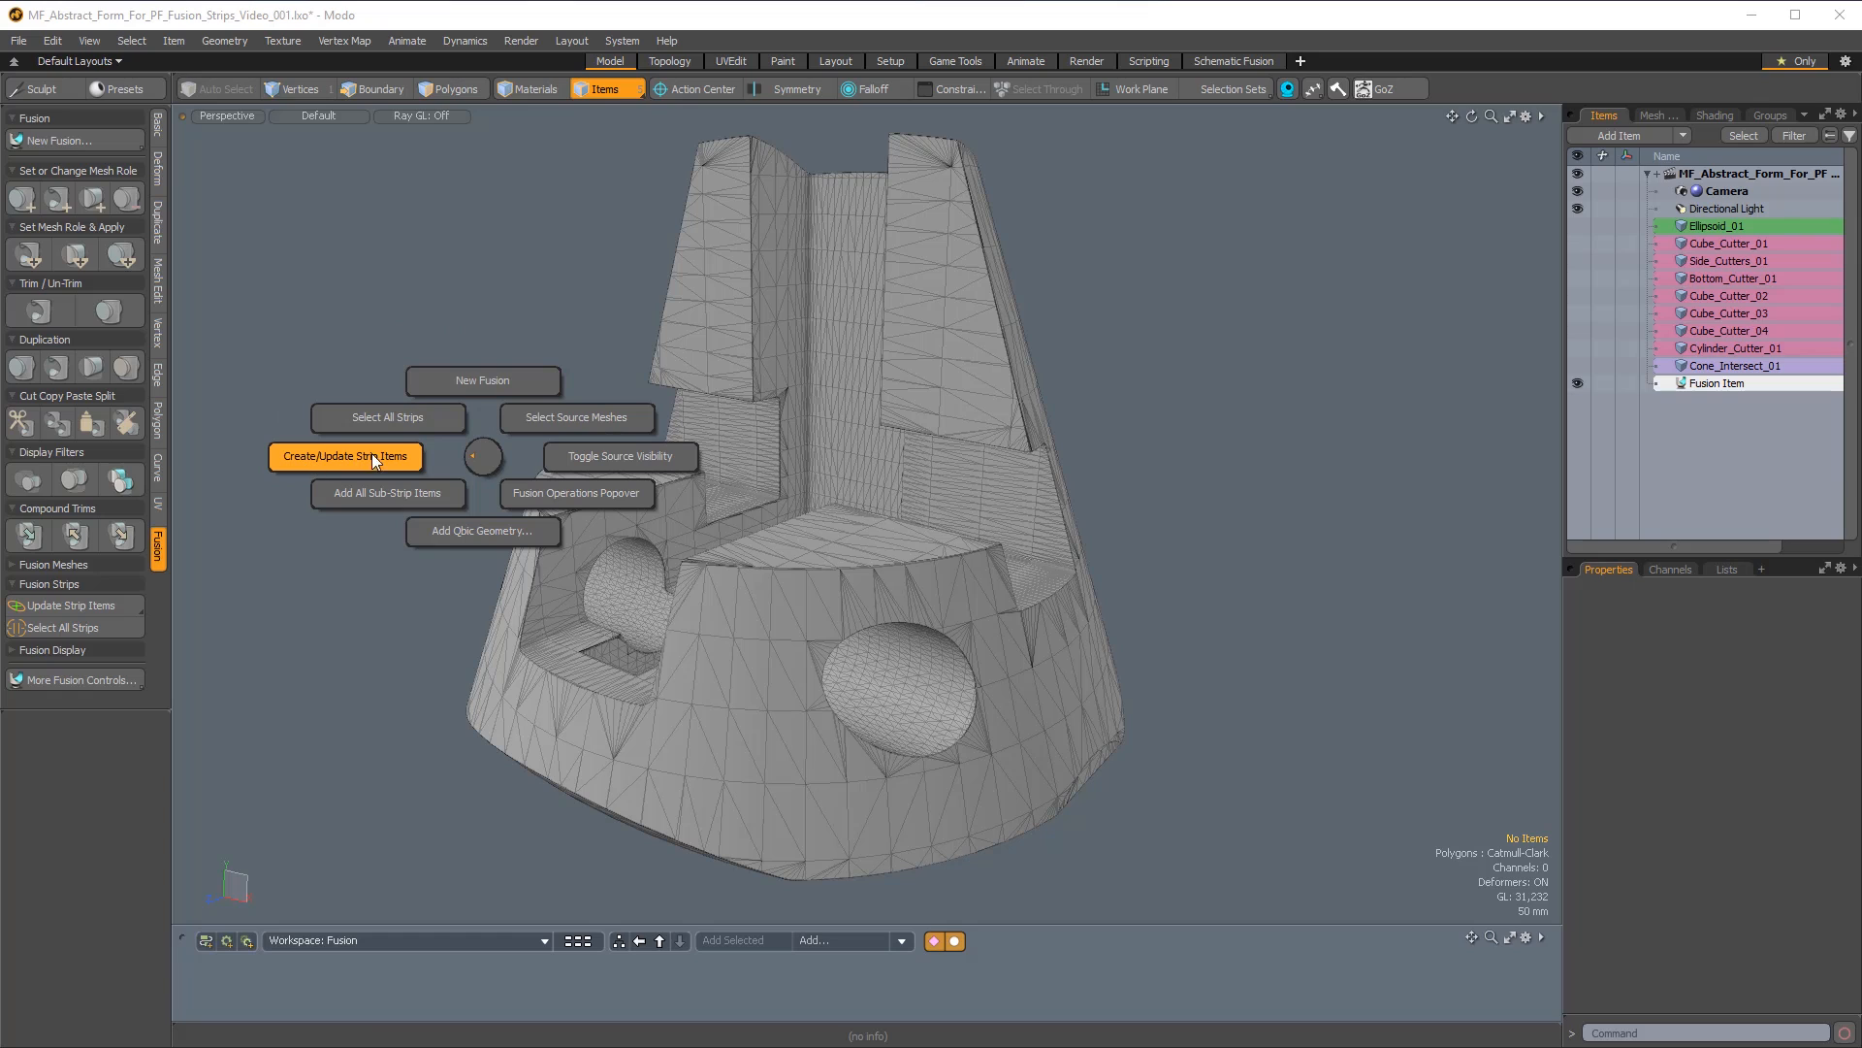
pyautogui.click(273, 454)
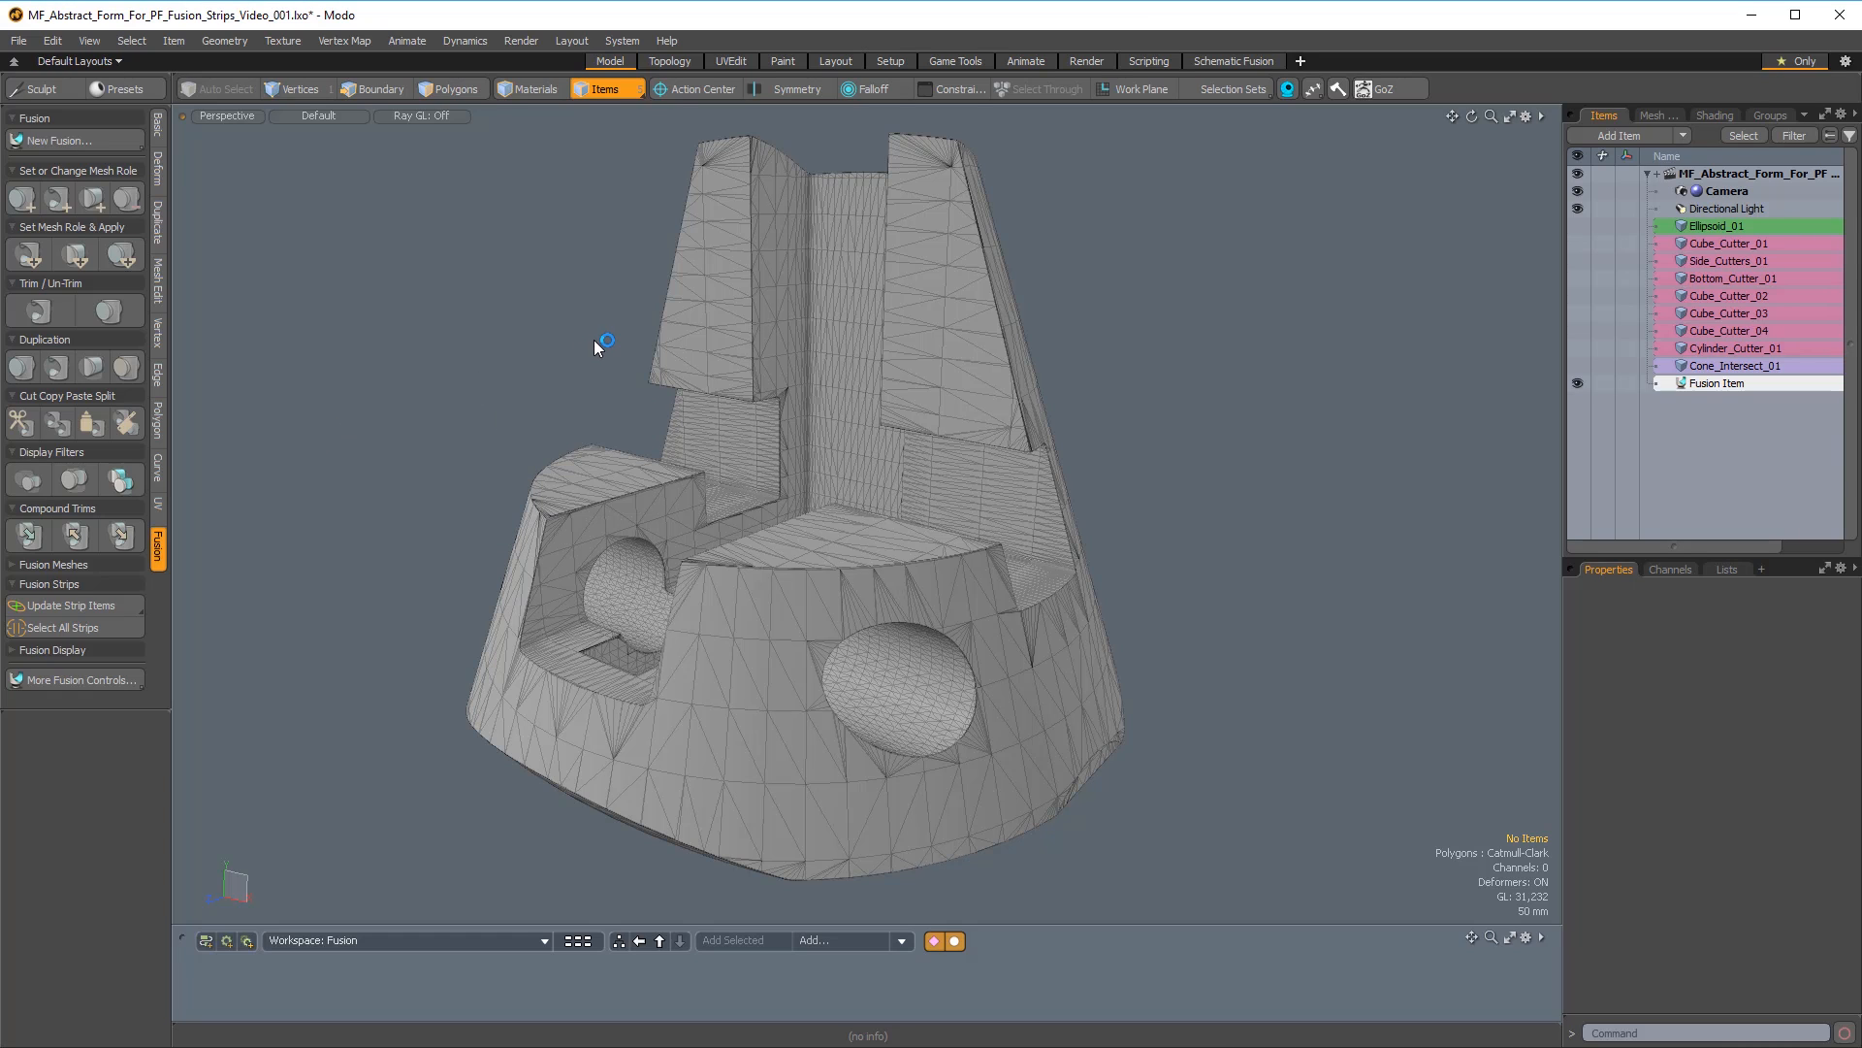
# Select a strip on the fused form and open the Fusion Strips controls, pinned clear of the model.
pyautogui.keyDown('alt'); pyautogui.moveTo(607, 345); pyautogui.dragTo(599, 516); pyautogui.keyUp('alt')
pyautogui.click(609, 480)
pyautogui.hotkey('alt', 'f')
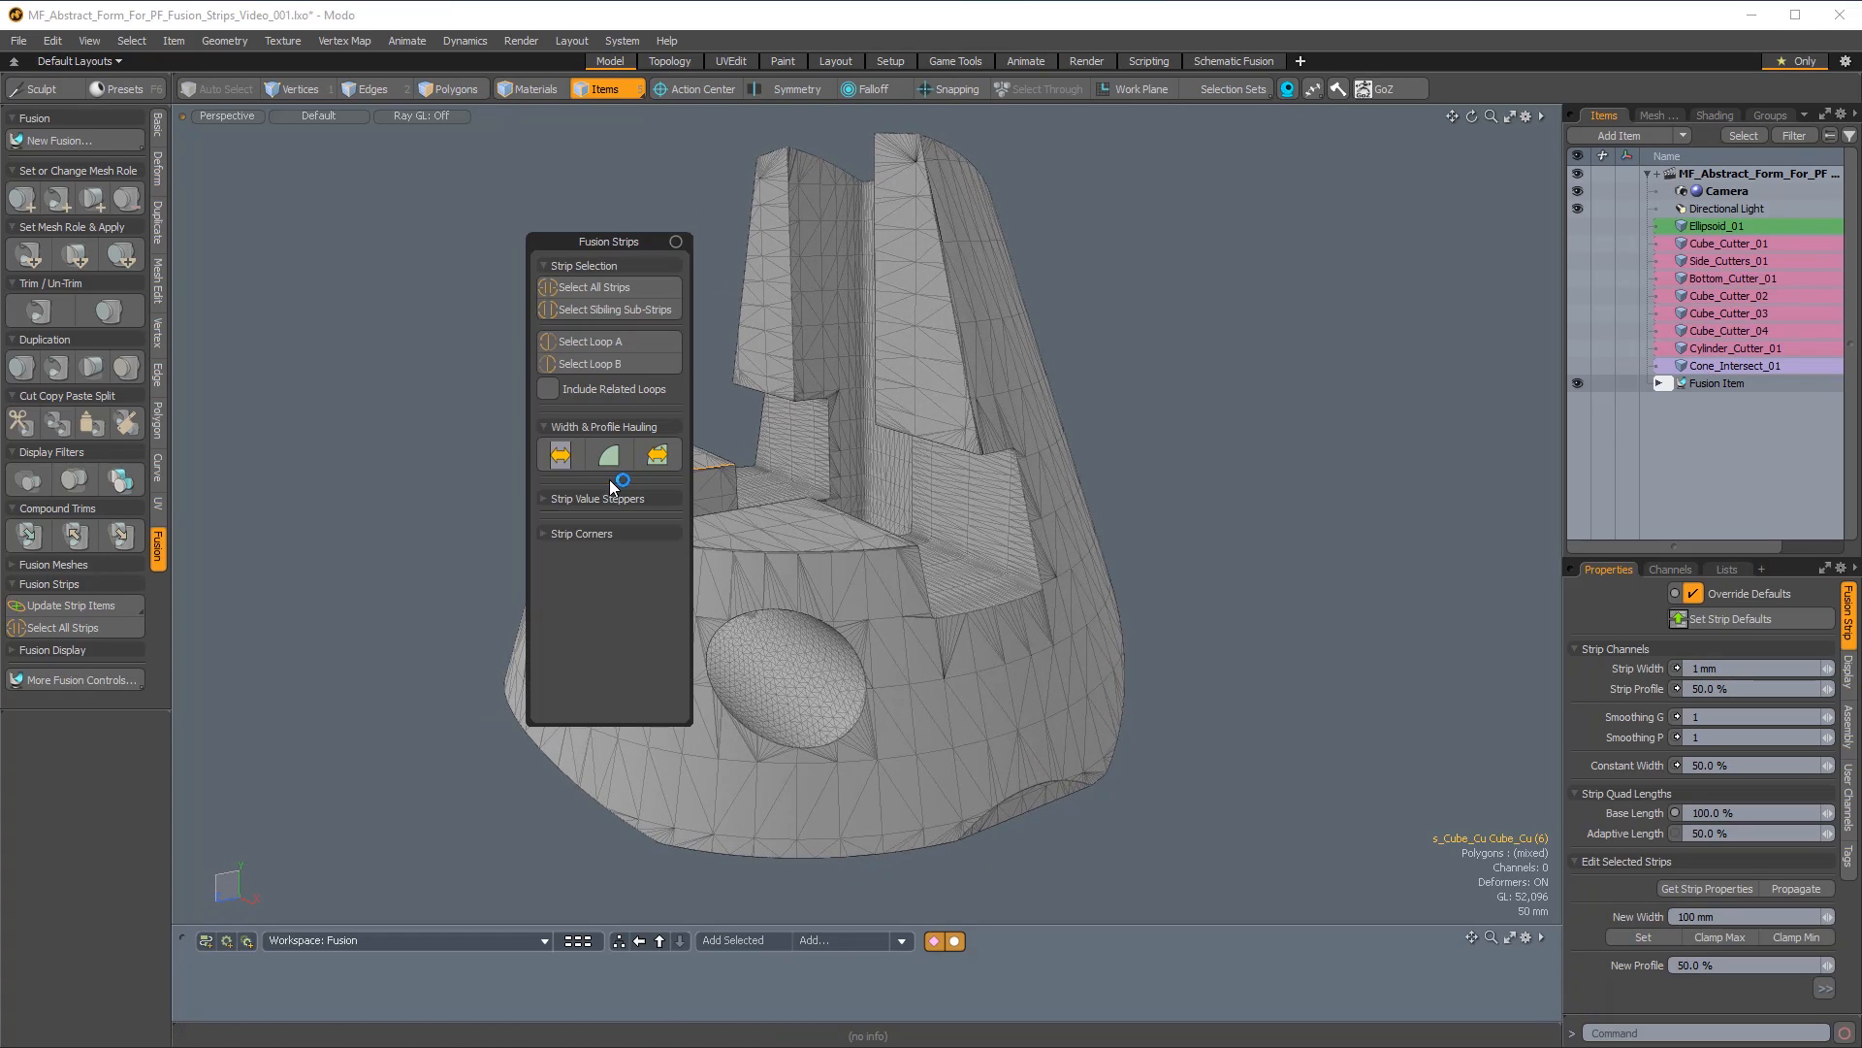
pyautogui.moveTo(628, 239); pyautogui.dragTo(295, 150)
pyautogui.click(341, 151)
# Pick individual strips on the form, enlarge the strip properties area, and clear the selection.
pyautogui.keyDown('alt'); pyautogui.moveTo(1010, 723); pyautogui.dragTo(789, 483); pyautogui.keyUp('alt')
pyautogui.click(776, 517)
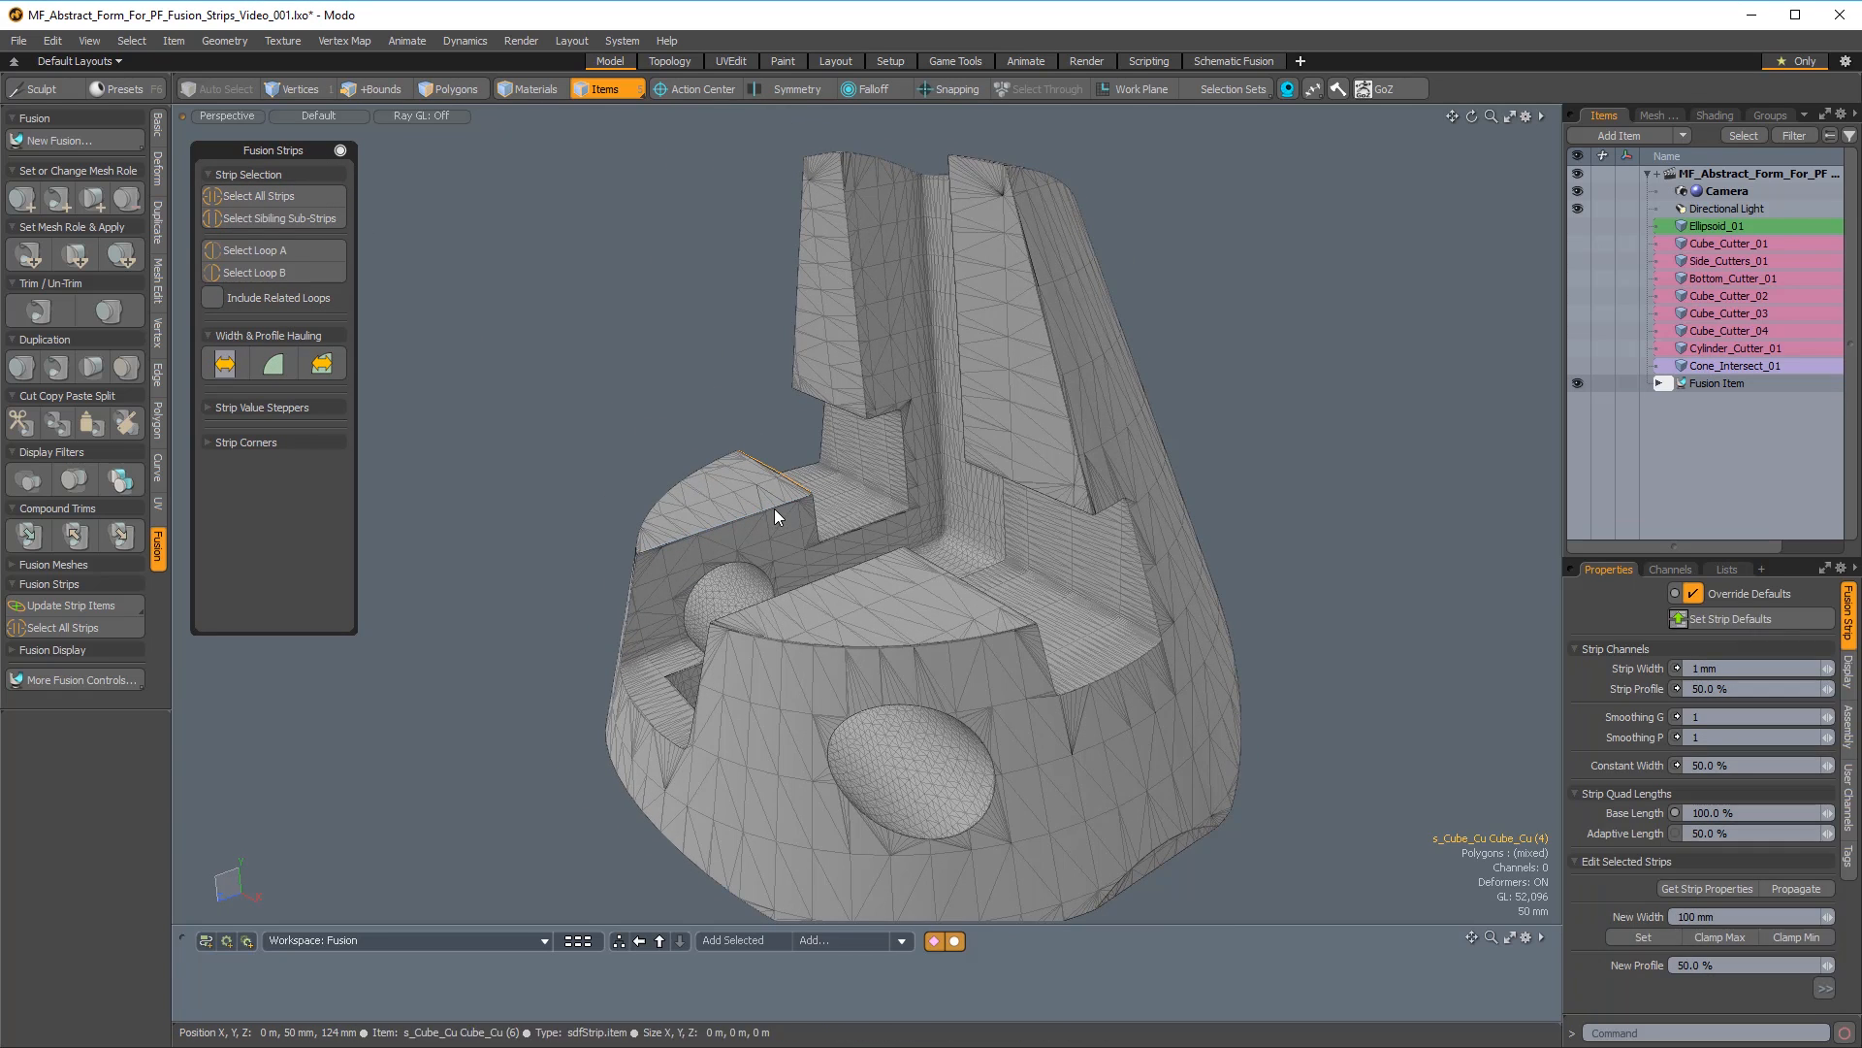
pyautogui.keyDown('shift'); pyautogui.click(632, 582); pyautogui.keyUp('shift')
pyautogui.keyDown('alt'); pyautogui.moveTo(634, 374); pyautogui.dragTo(766, 427); pyautogui.keyUp('alt')
pyautogui.moveTo(1690, 557); pyautogui.dragTo(1688, 492)
pyautogui.click(1263, 354)
pyautogui.keyDown('alt'); pyautogui.moveTo(1263, 354); pyautogui.dragTo(1329, 357); pyautogui.keyUp('alt')
# Expand the Fusion Item's Strips hierarchy to examine its strips and sub-strips, and collapse it again.
pyautogui.click(1660, 384)
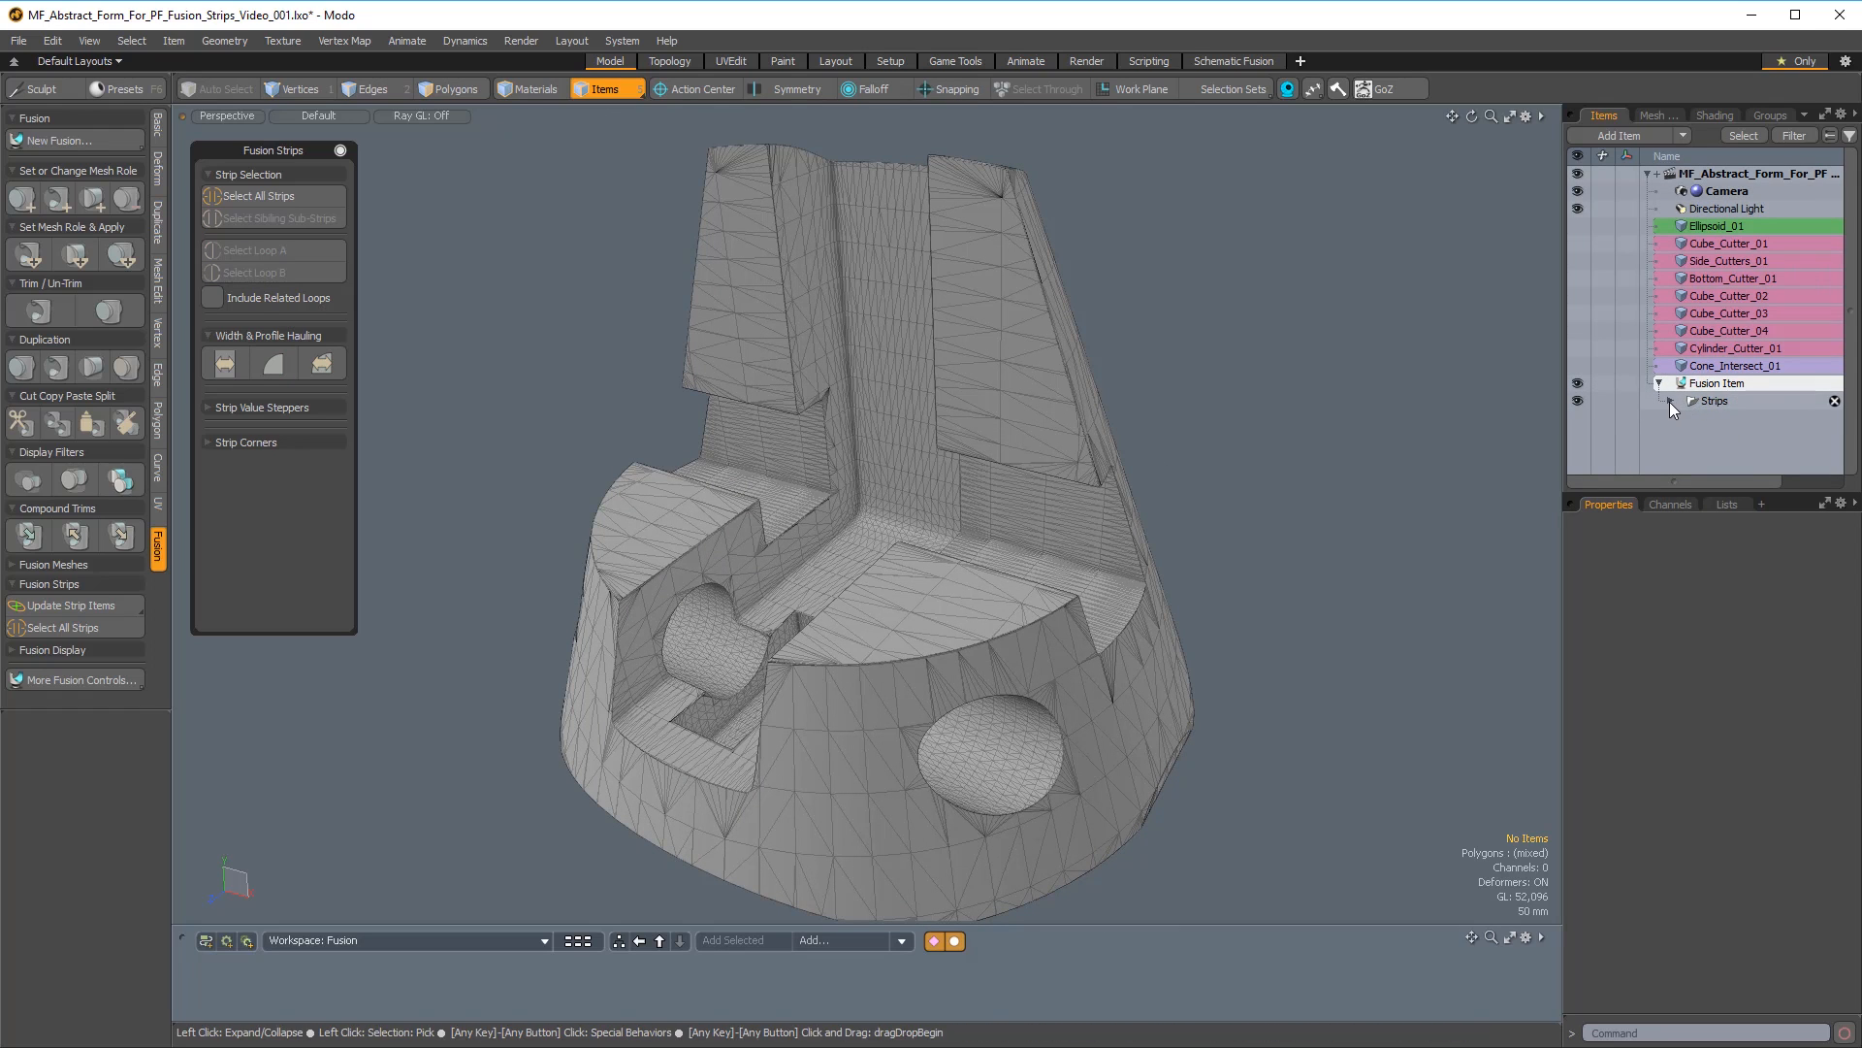
pyautogui.click(1669, 401)
pyautogui.scroll(-4, 1688, 388)
pyautogui.scroll(3, 1726, 340)
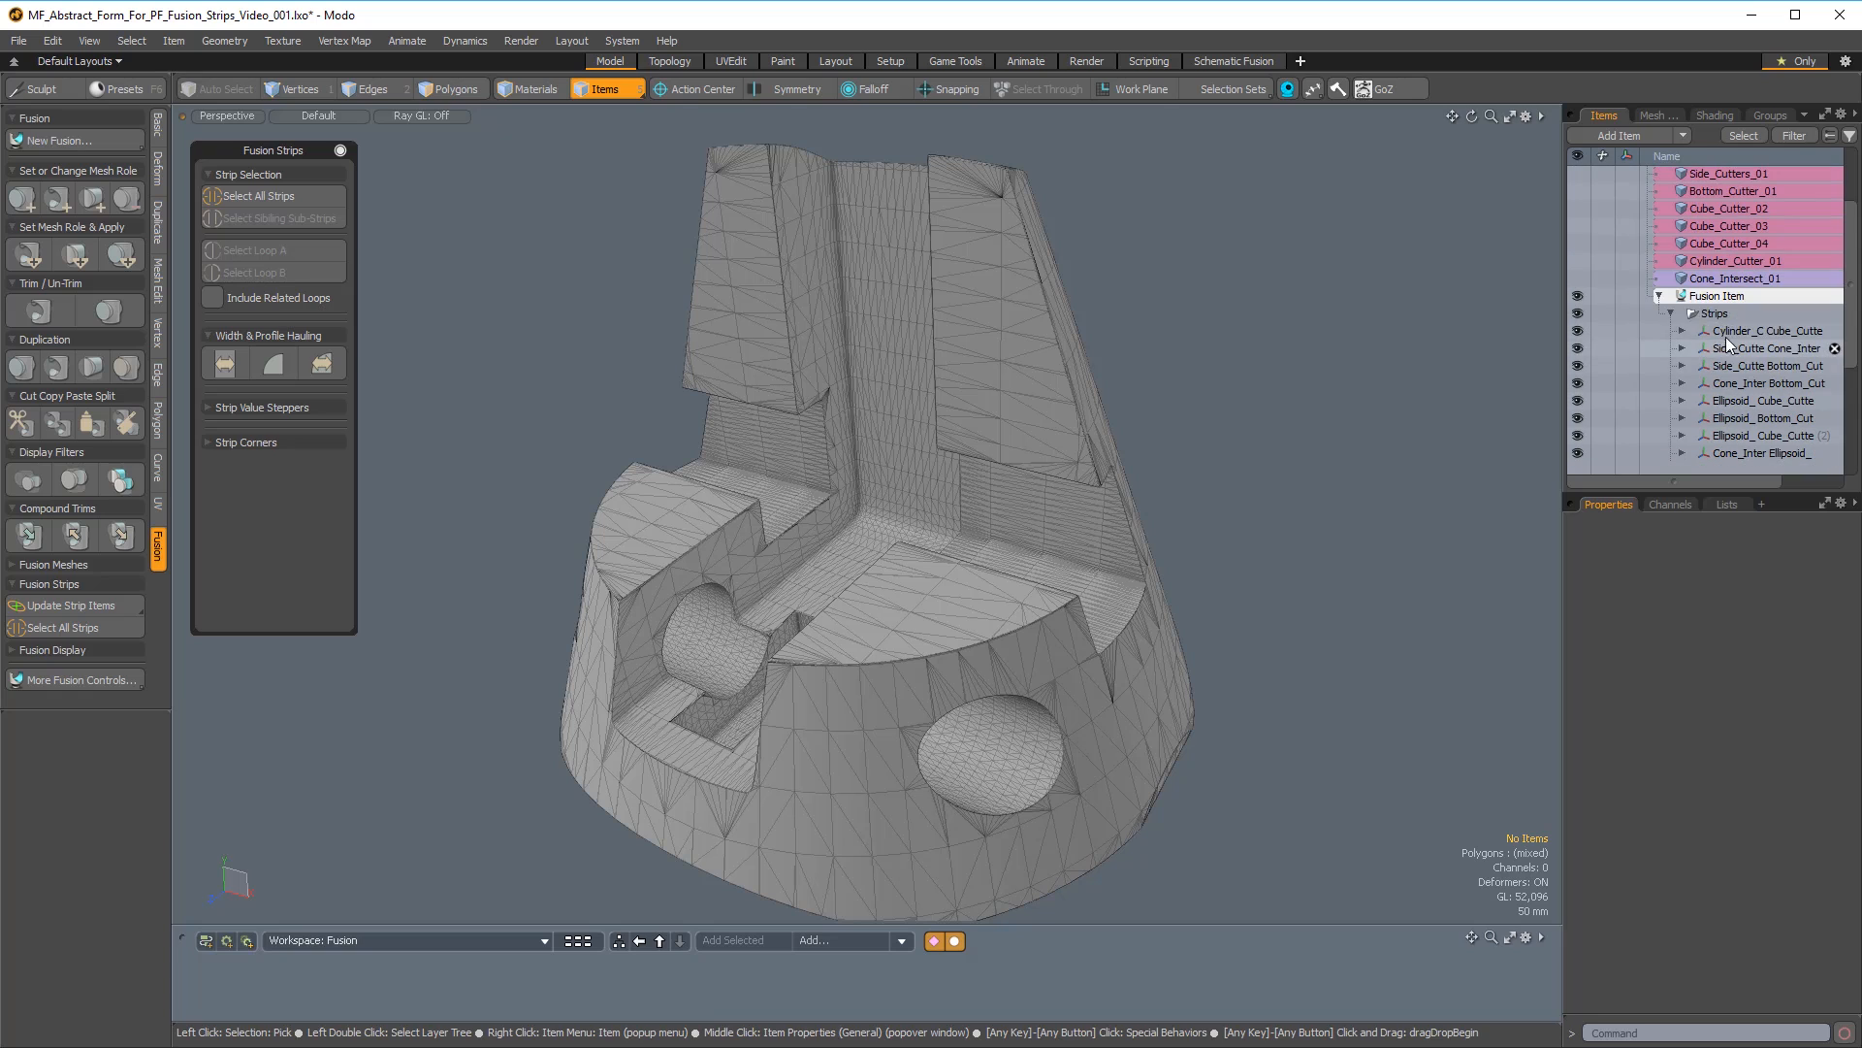
pyautogui.click(1670, 313)
pyautogui.click(1659, 384)
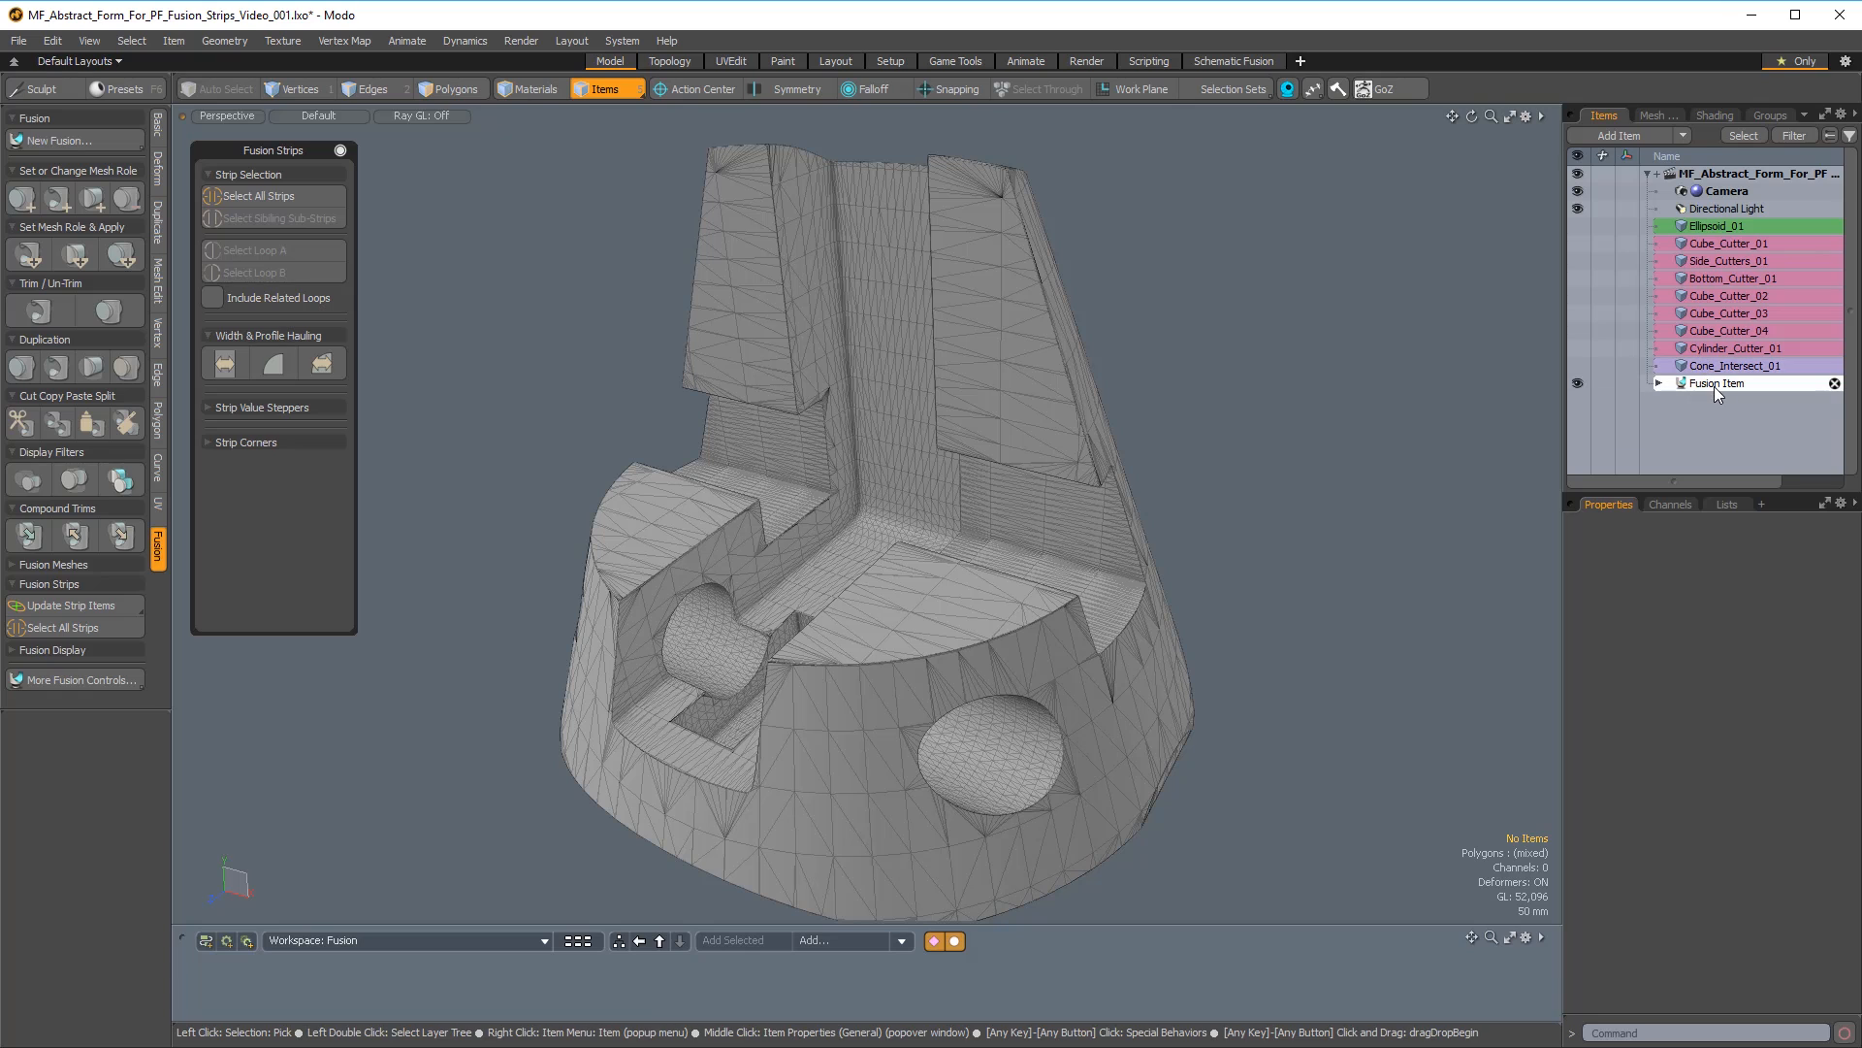
pyautogui.click(1659, 381)
pyautogui.moveTo(1855, 228)
pyautogui.mouseDown()
pyautogui.moveTo(1844, 456)
pyautogui.moveTo(1851, 225)
pyautogui.mouseUp()
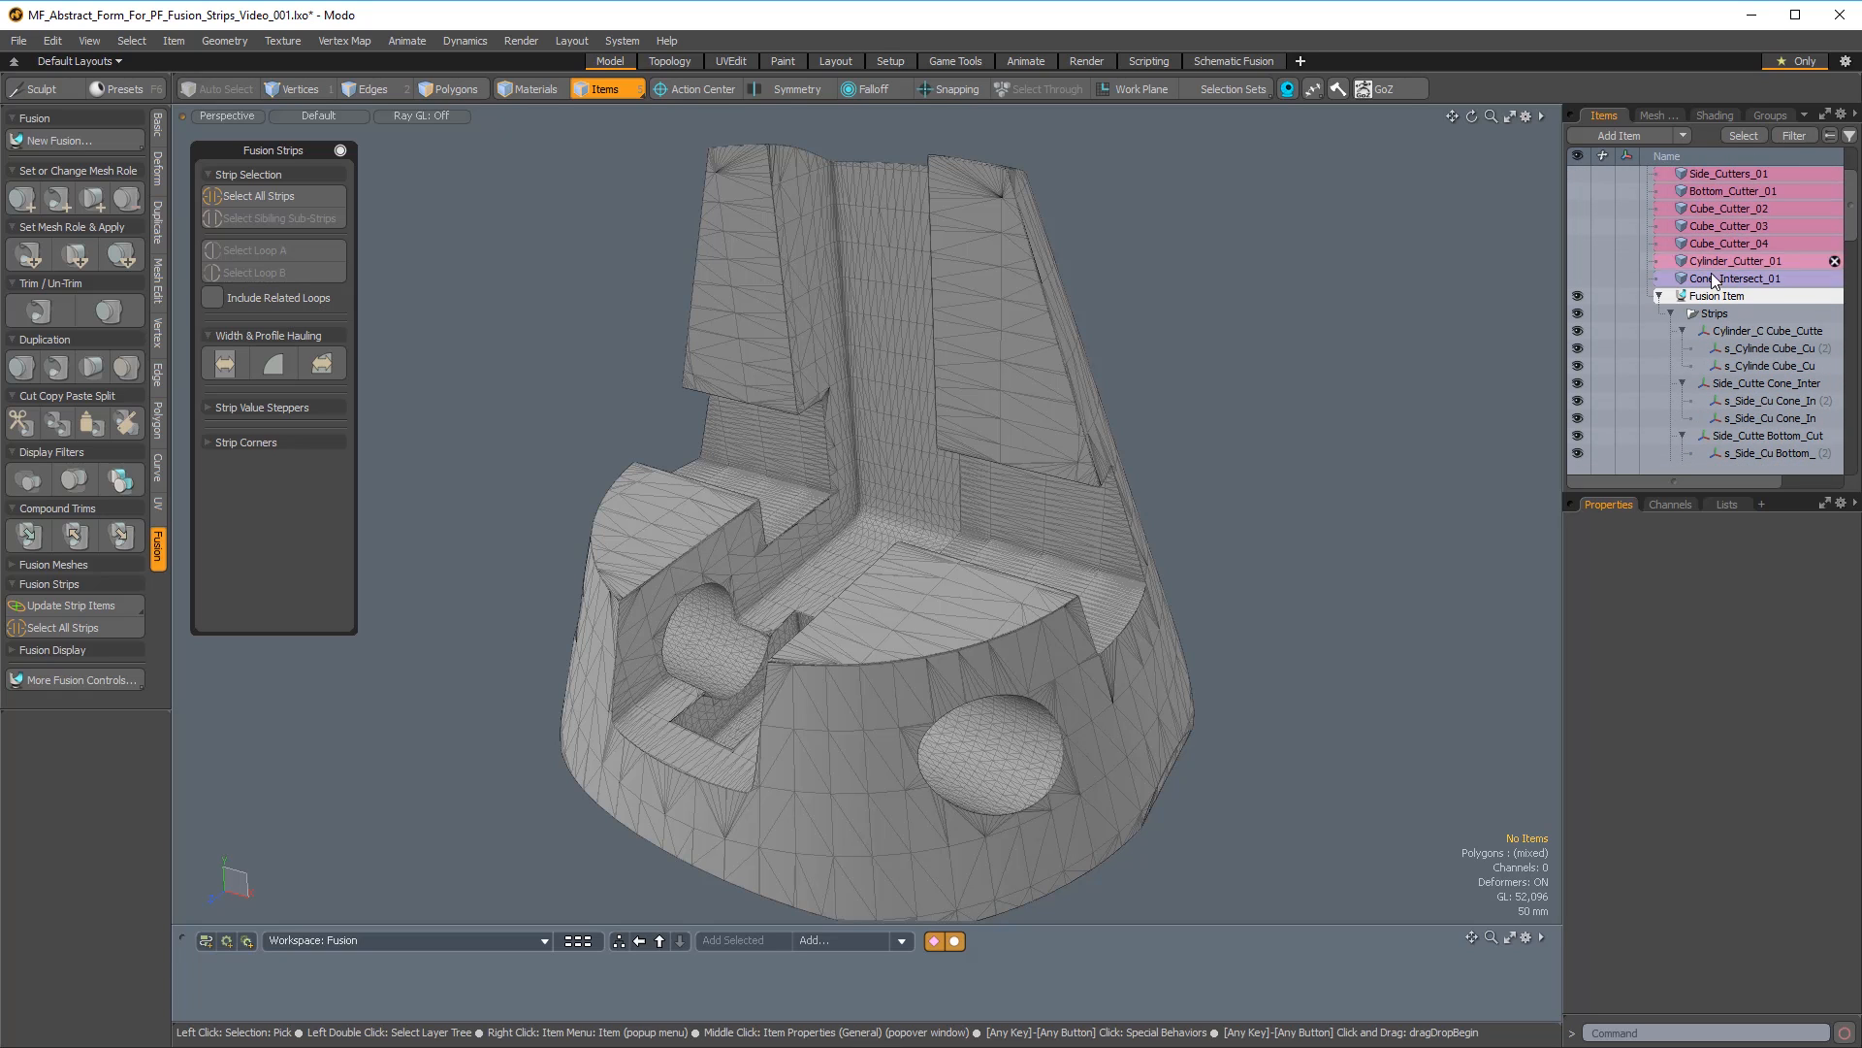
pyautogui.click(1658, 295)
# Set the strip width to 35 mm for the strip around the cylindrical hole in the cone's outer surface.
pyautogui.keyDown('alt'); pyautogui.moveTo(1087, 630); pyautogui.dragTo(995, 543); pyautogui.keyUp('alt')
pyautogui.click(991, 547)
pyautogui.keyDown('alt'); pyautogui.moveTo(862, 583); pyautogui.dragTo(1346, 578); pyautogui.keyUp('alt')
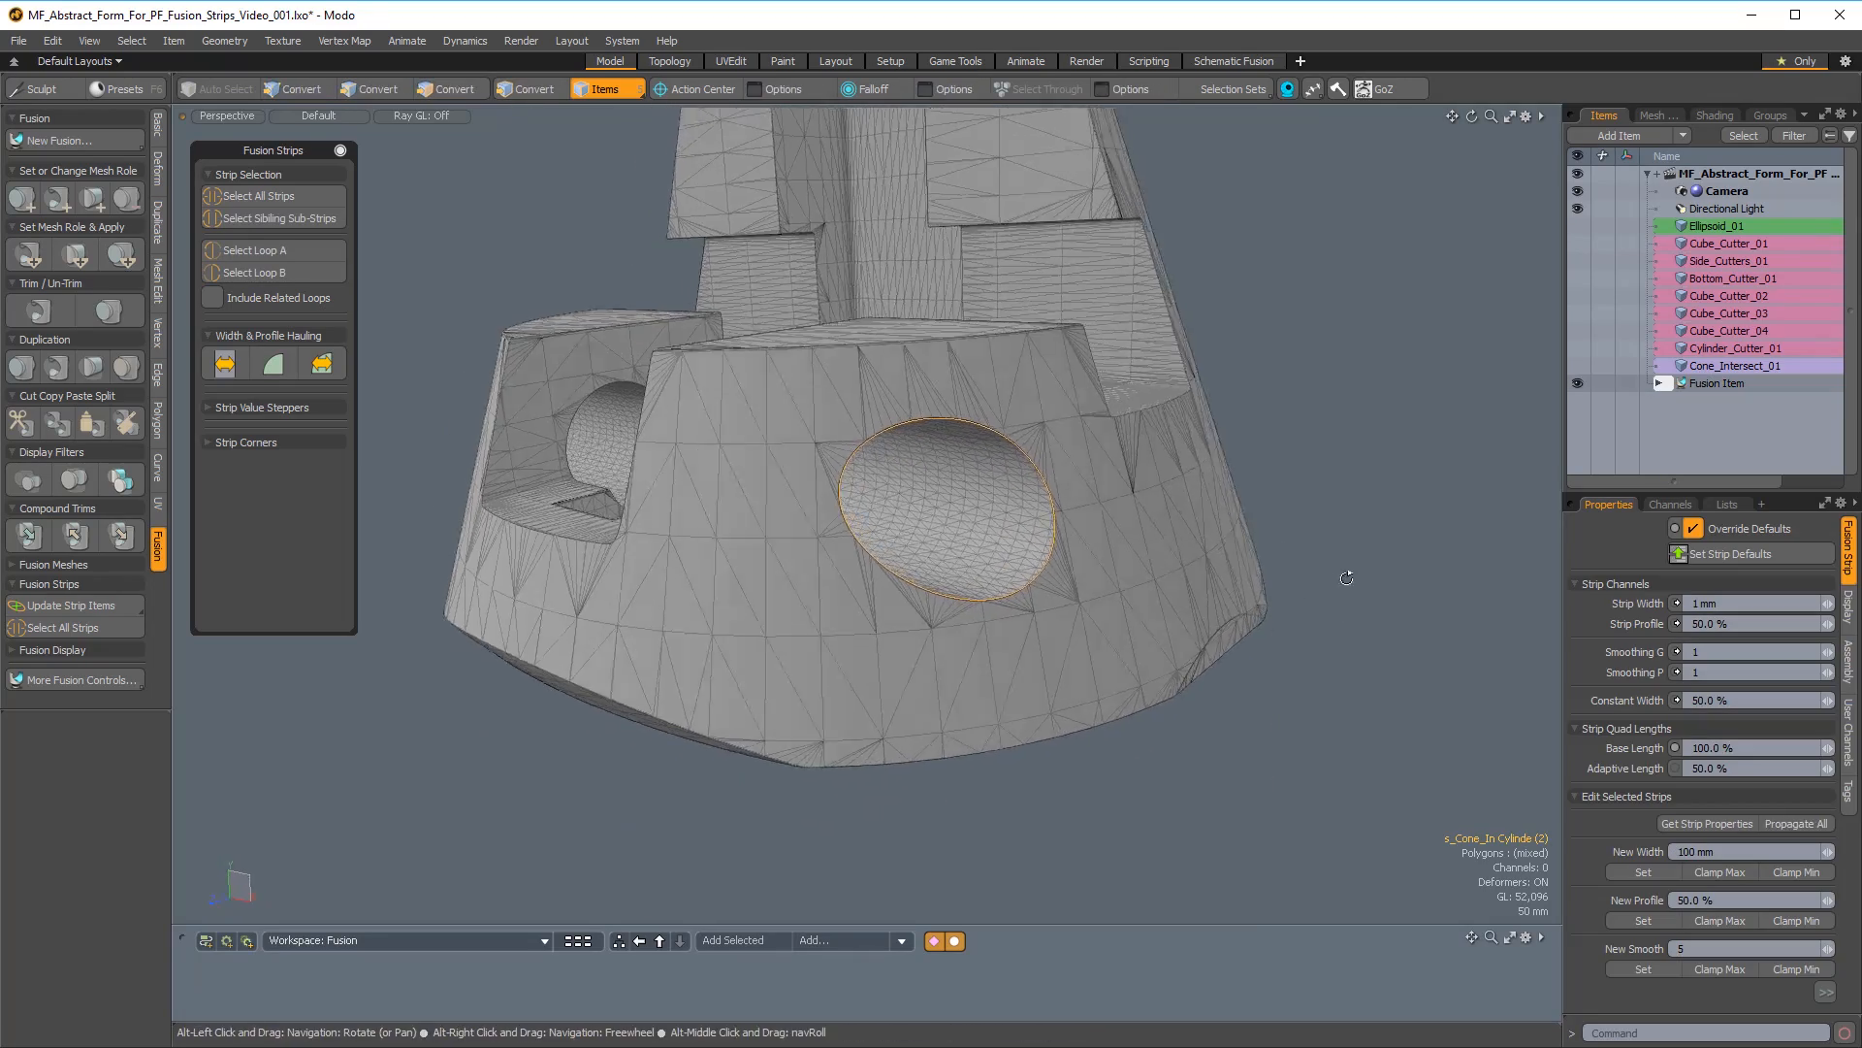
pyautogui.click(1729, 604)
pyautogui.write('35 mm')
pyautogui.press('Return')
pyautogui.keyDown('alt'); pyautogui.moveTo(909, 544); pyautogui.dragTo(1172, 497); pyautogui.keyUp('alt')
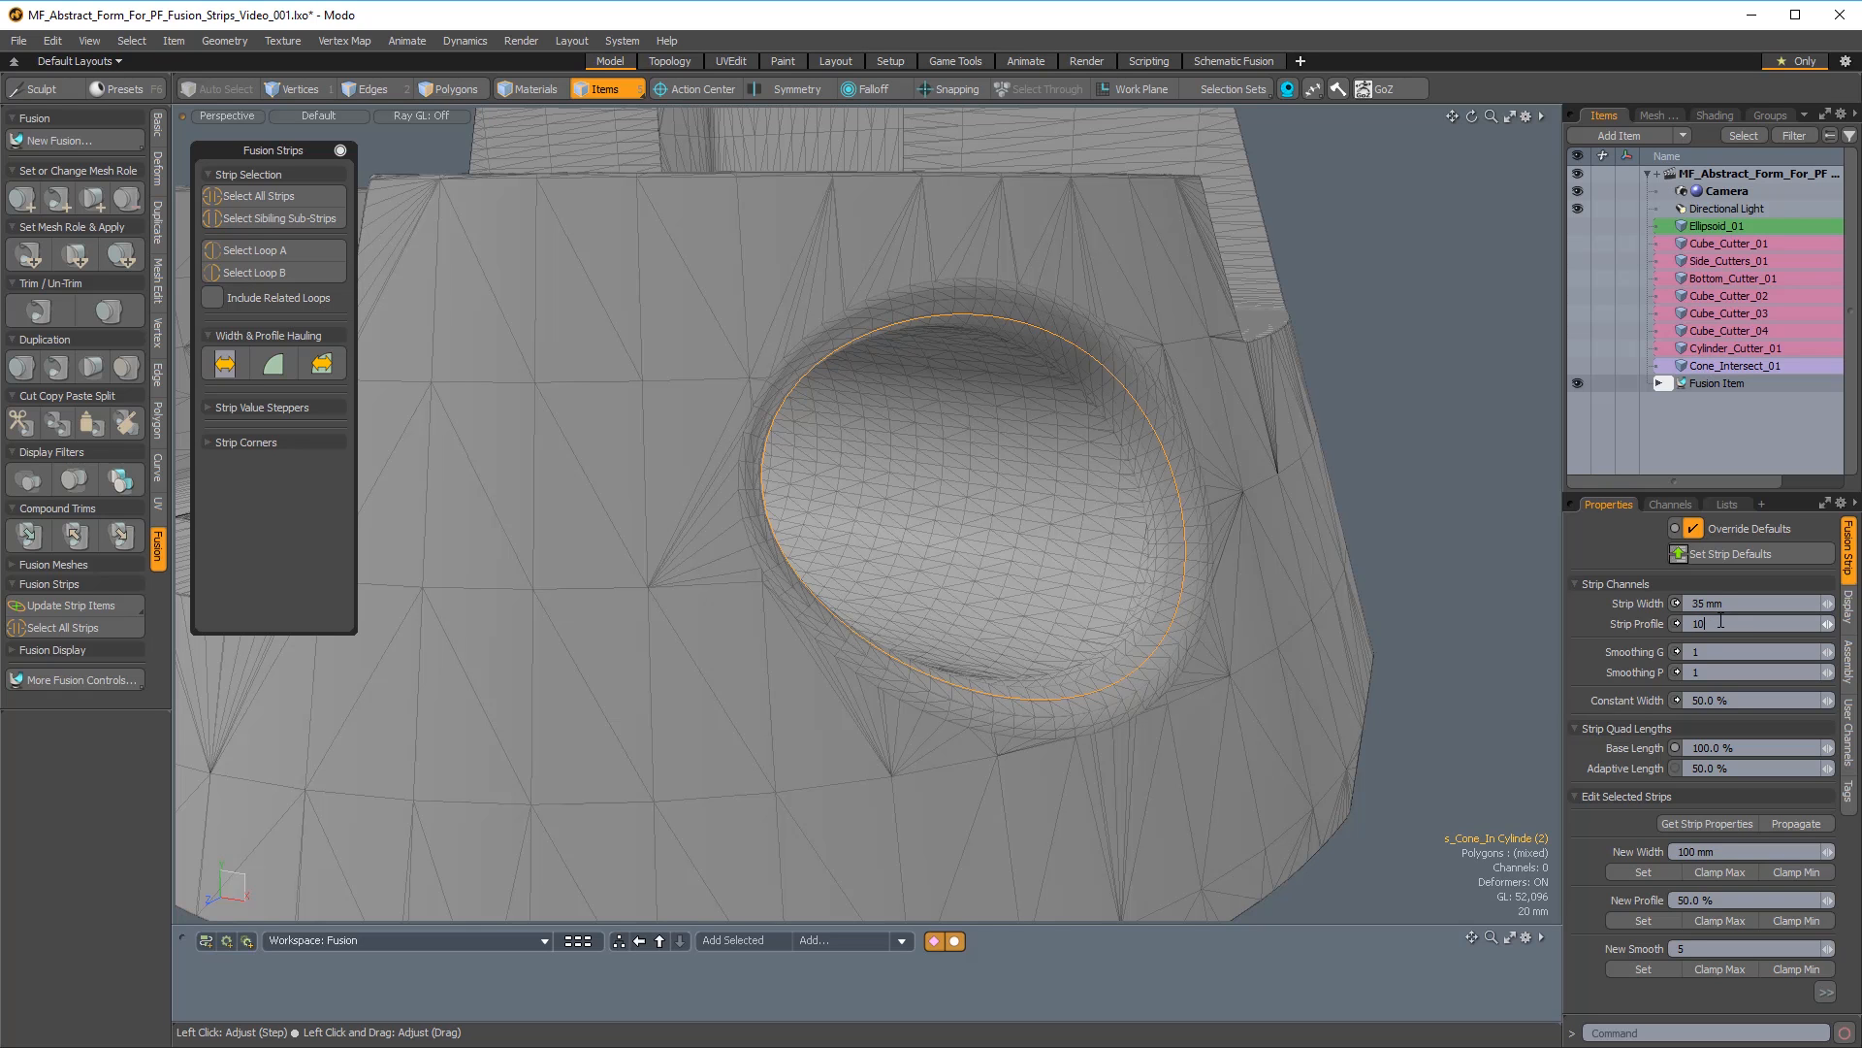
# Try strip profiles of 10% and 95% on the strip around the cylindrical hole in the cone.
pyautogui.press('Return')
pyautogui.keyDown('alt'); pyautogui.moveTo(1178, 596); pyautogui.dragTo(1123, 499); pyautogui.keyUp('alt')
pyautogui.moveTo(1758, 626); pyautogui.dragTo(1527, 599)
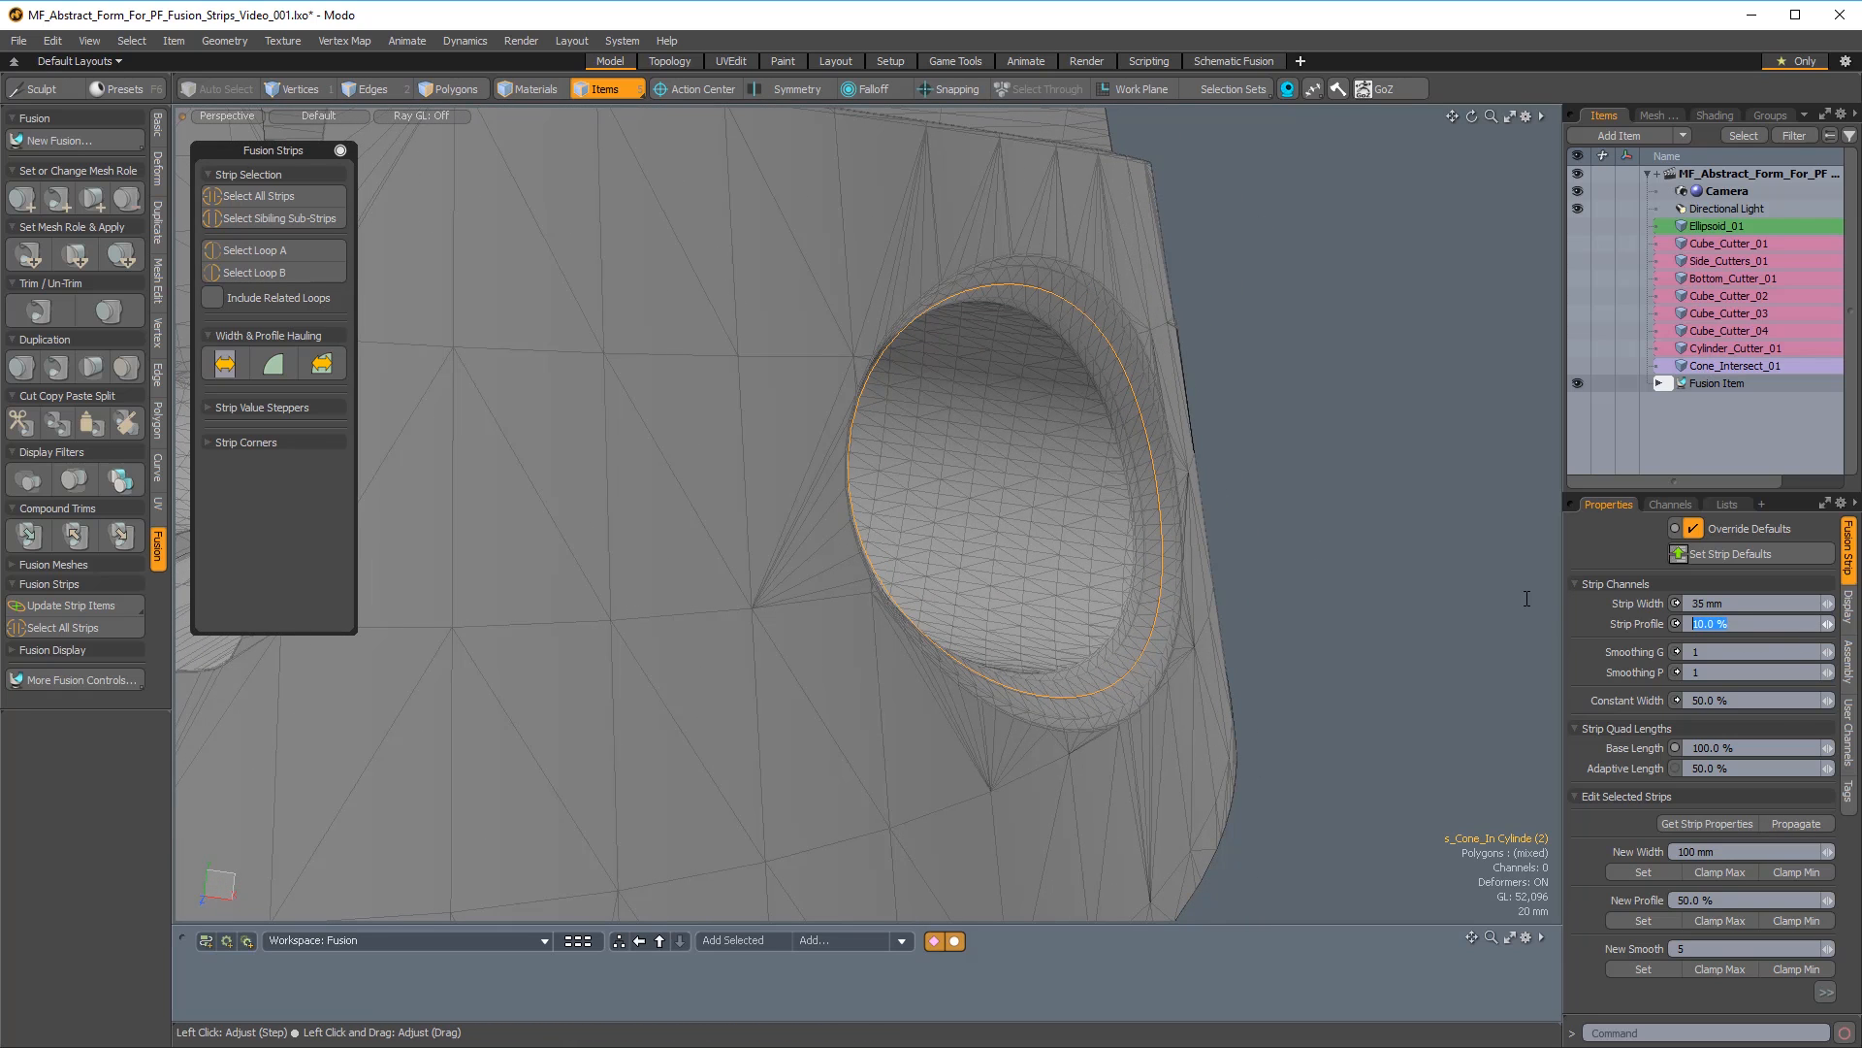
pyautogui.press('Return')
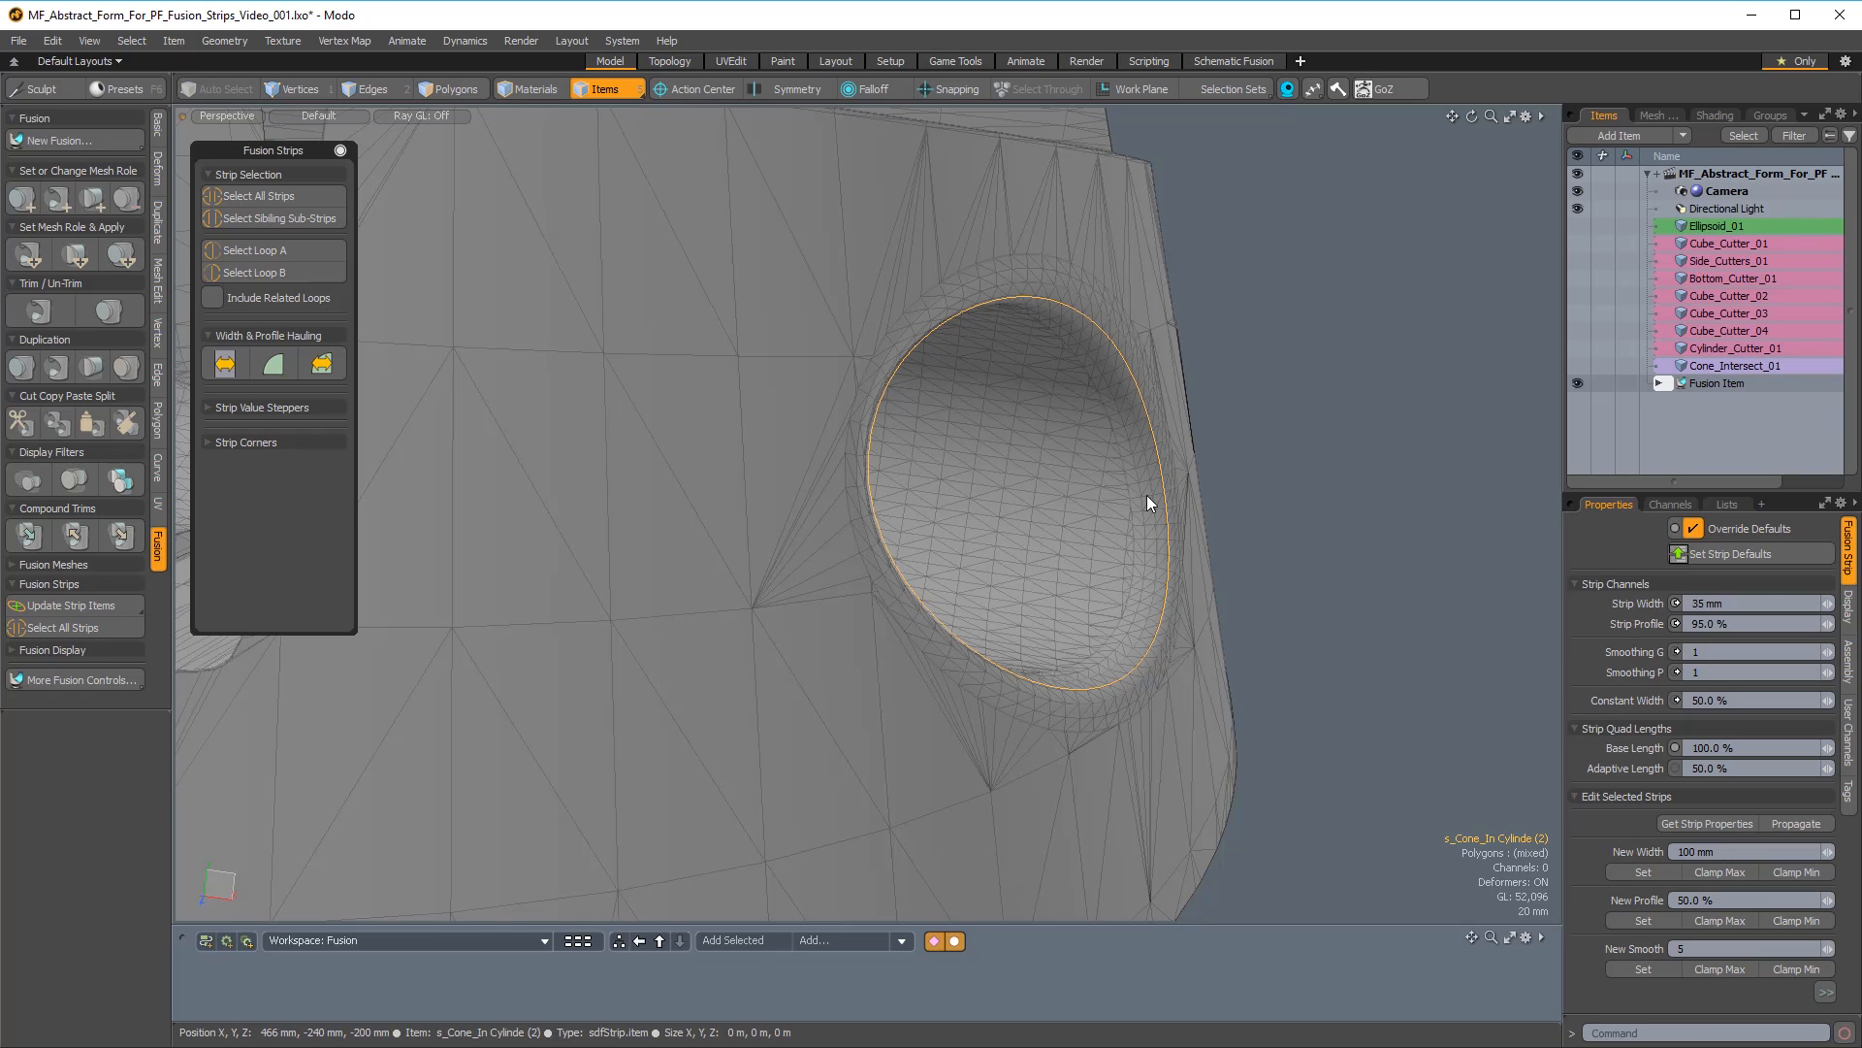
# Set the strip profile of the cylindrical hole's strip to 185%.
pyautogui.moveTo(1699, 624); pyautogui.dragTo(1562, 632)
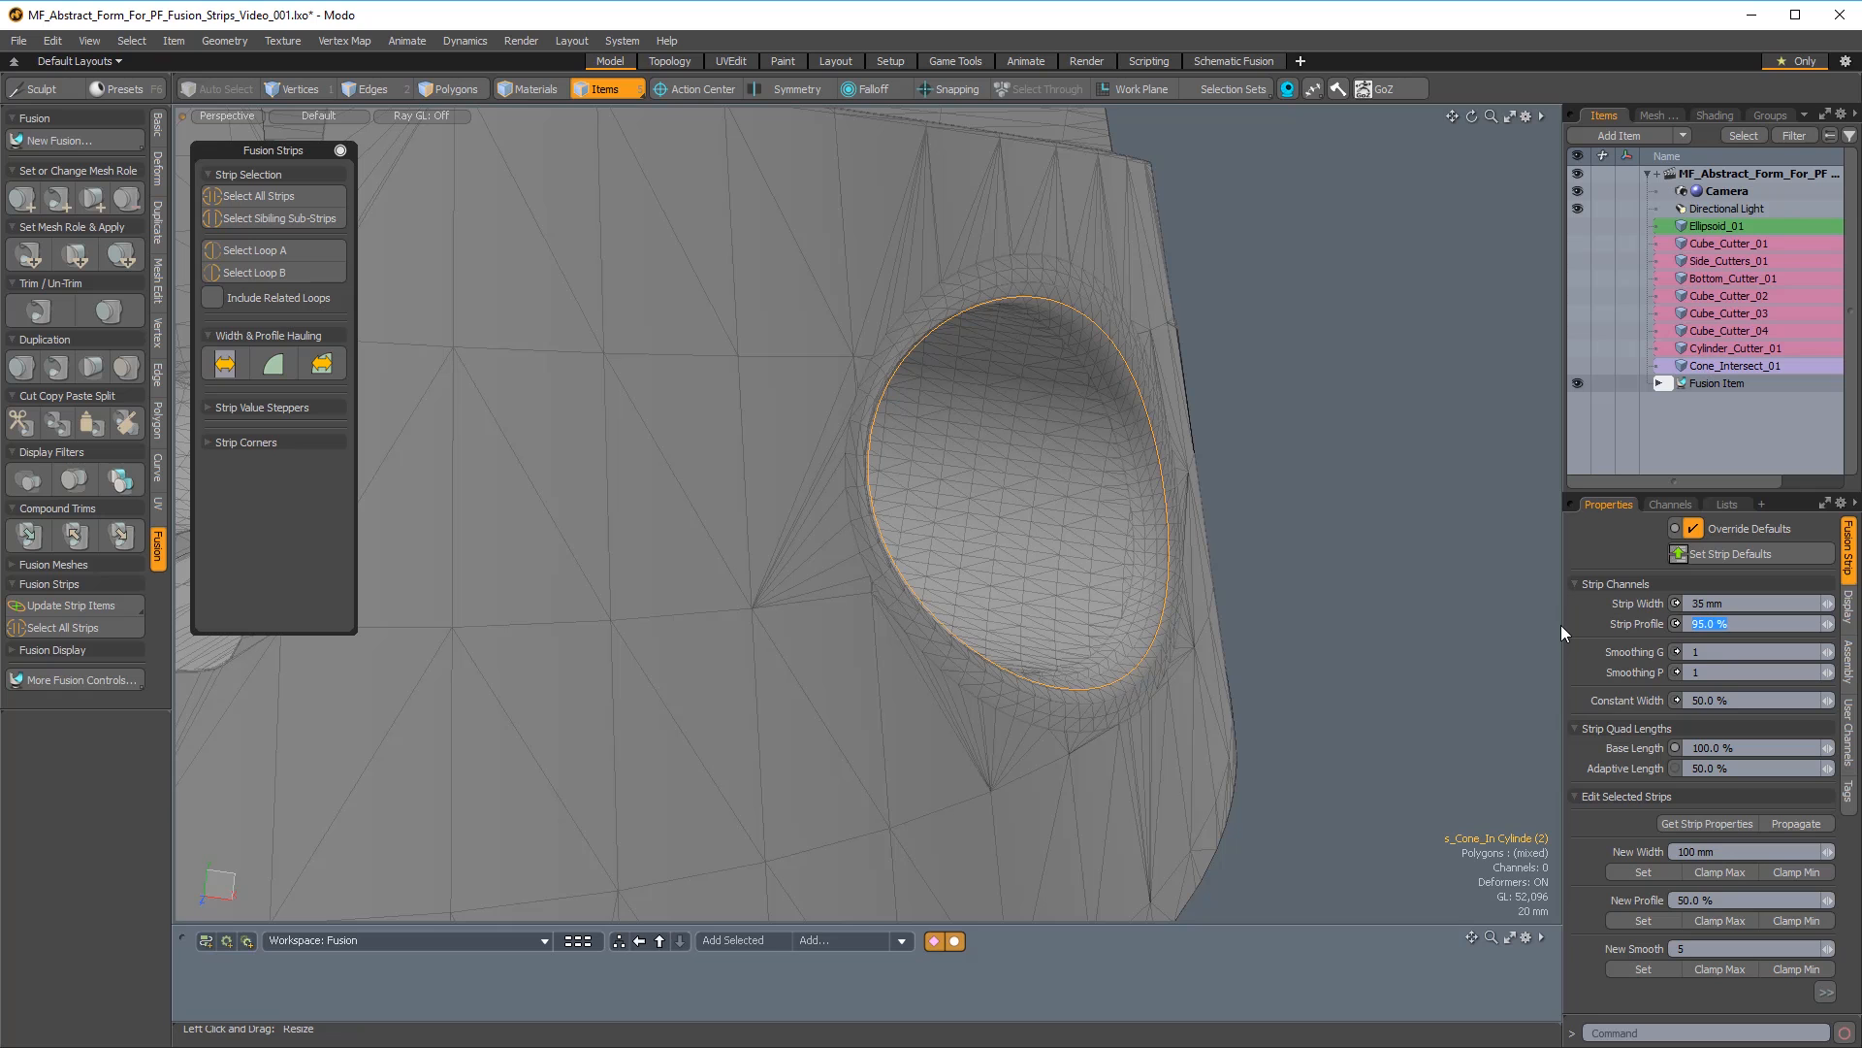
pyautogui.write('185')
pyautogui.press('Return')
pyautogui.scroll(5, 1251, 536)
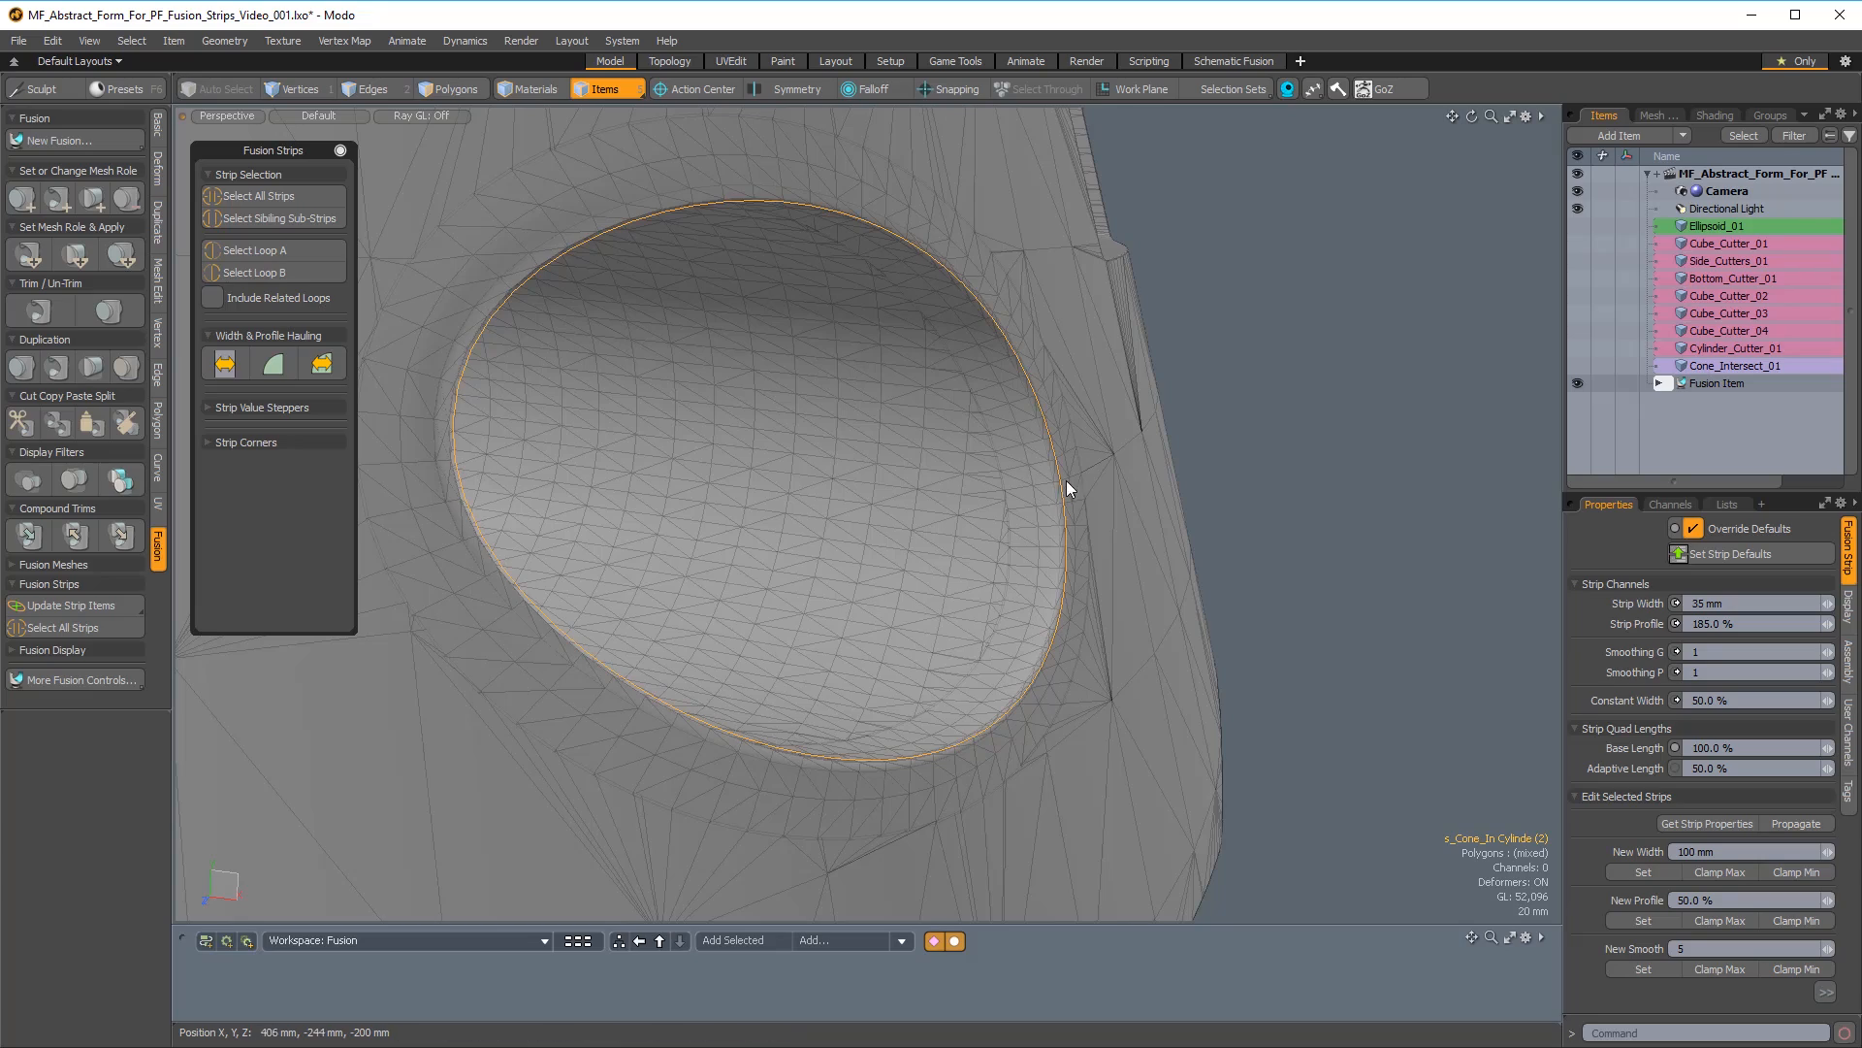
# Select all of the strips on the fused form.
pyautogui.click(1226, 485)
pyautogui.scroll(-3, 990, 533)
pyautogui.keyDown('alt'); pyautogui.moveTo(989, 533); pyautogui.dragTo(1203, 586); pyautogui.keyUp('alt')
pyautogui.scroll(-3, 781, 655)
pyautogui.click(1236, 588)
pyautogui.keyDown('alt'); pyautogui.moveTo(1406, 444); pyautogui.dragTo(1232, 442); pyautogui.keyUp('alt')
pyautogui.keyDown('alt'); pyautogui.moveTo(1247, 580); pyautogui.dragTo(882, 613); pyautogui.keyUp('alt')
pyautogui.scroll(-3, 1131, 611)
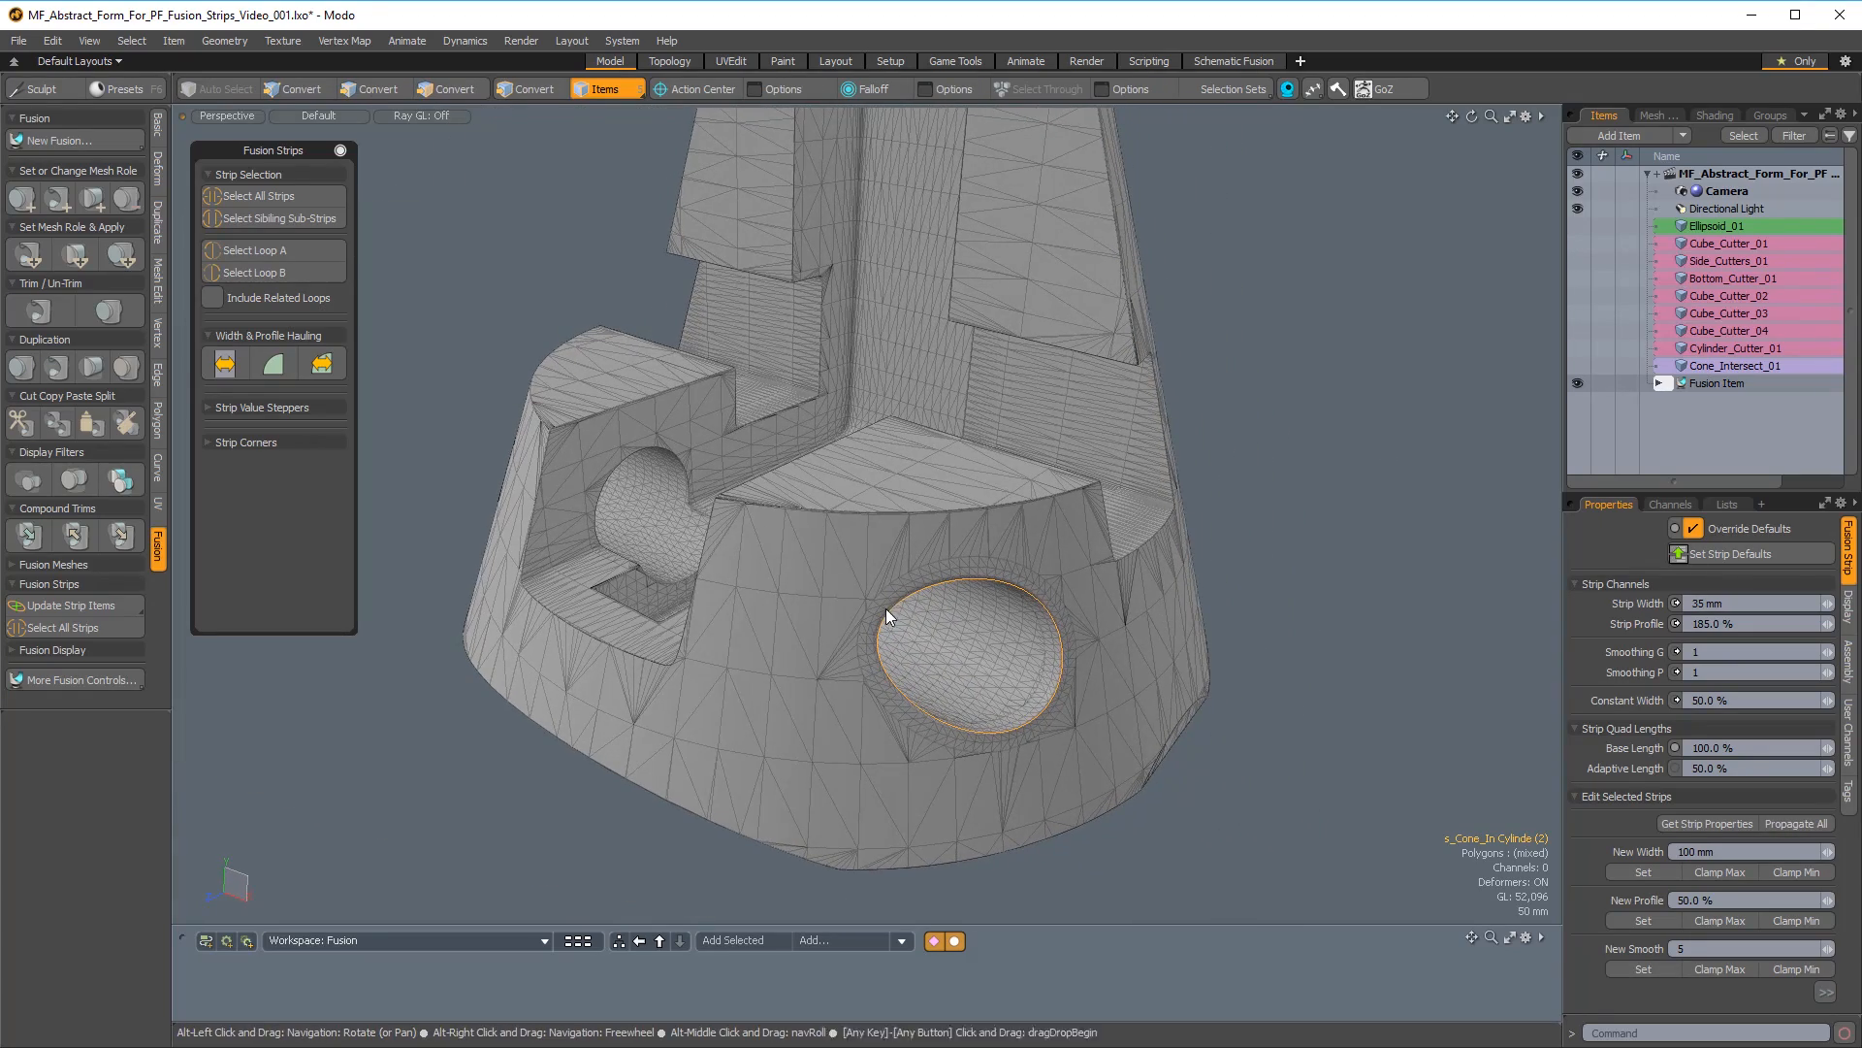
pyautogui.click(57, 623)
pyautogui.keyDown('alt'); pyautogui.moveTo(621, 640); pyautogui.dragTo(670, 679); pyautogui.keyUp('alt')
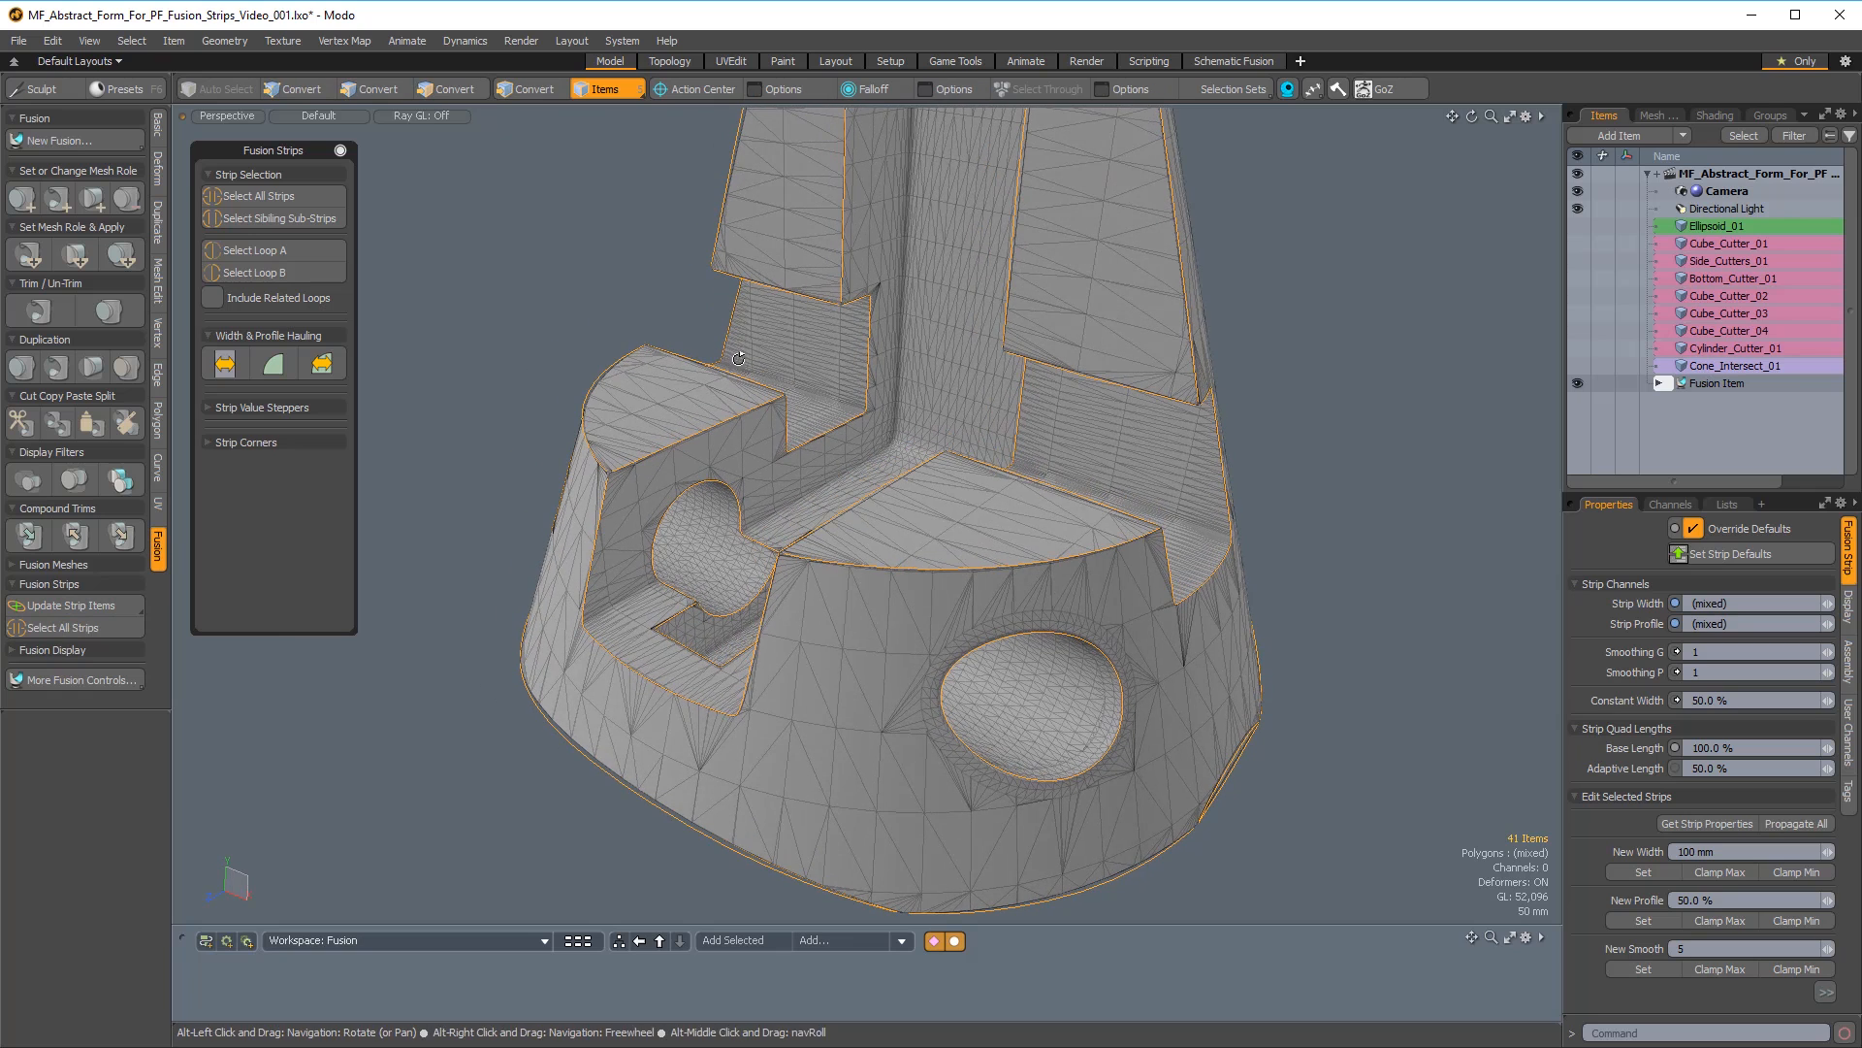
# Examine the other Select All Strips commands in the Fusion Strips controls and the Fusion pie menu, keeping all strips selected.
pyautogui.moveTo(286, 162); pyautogui.dragTo(315, 169)
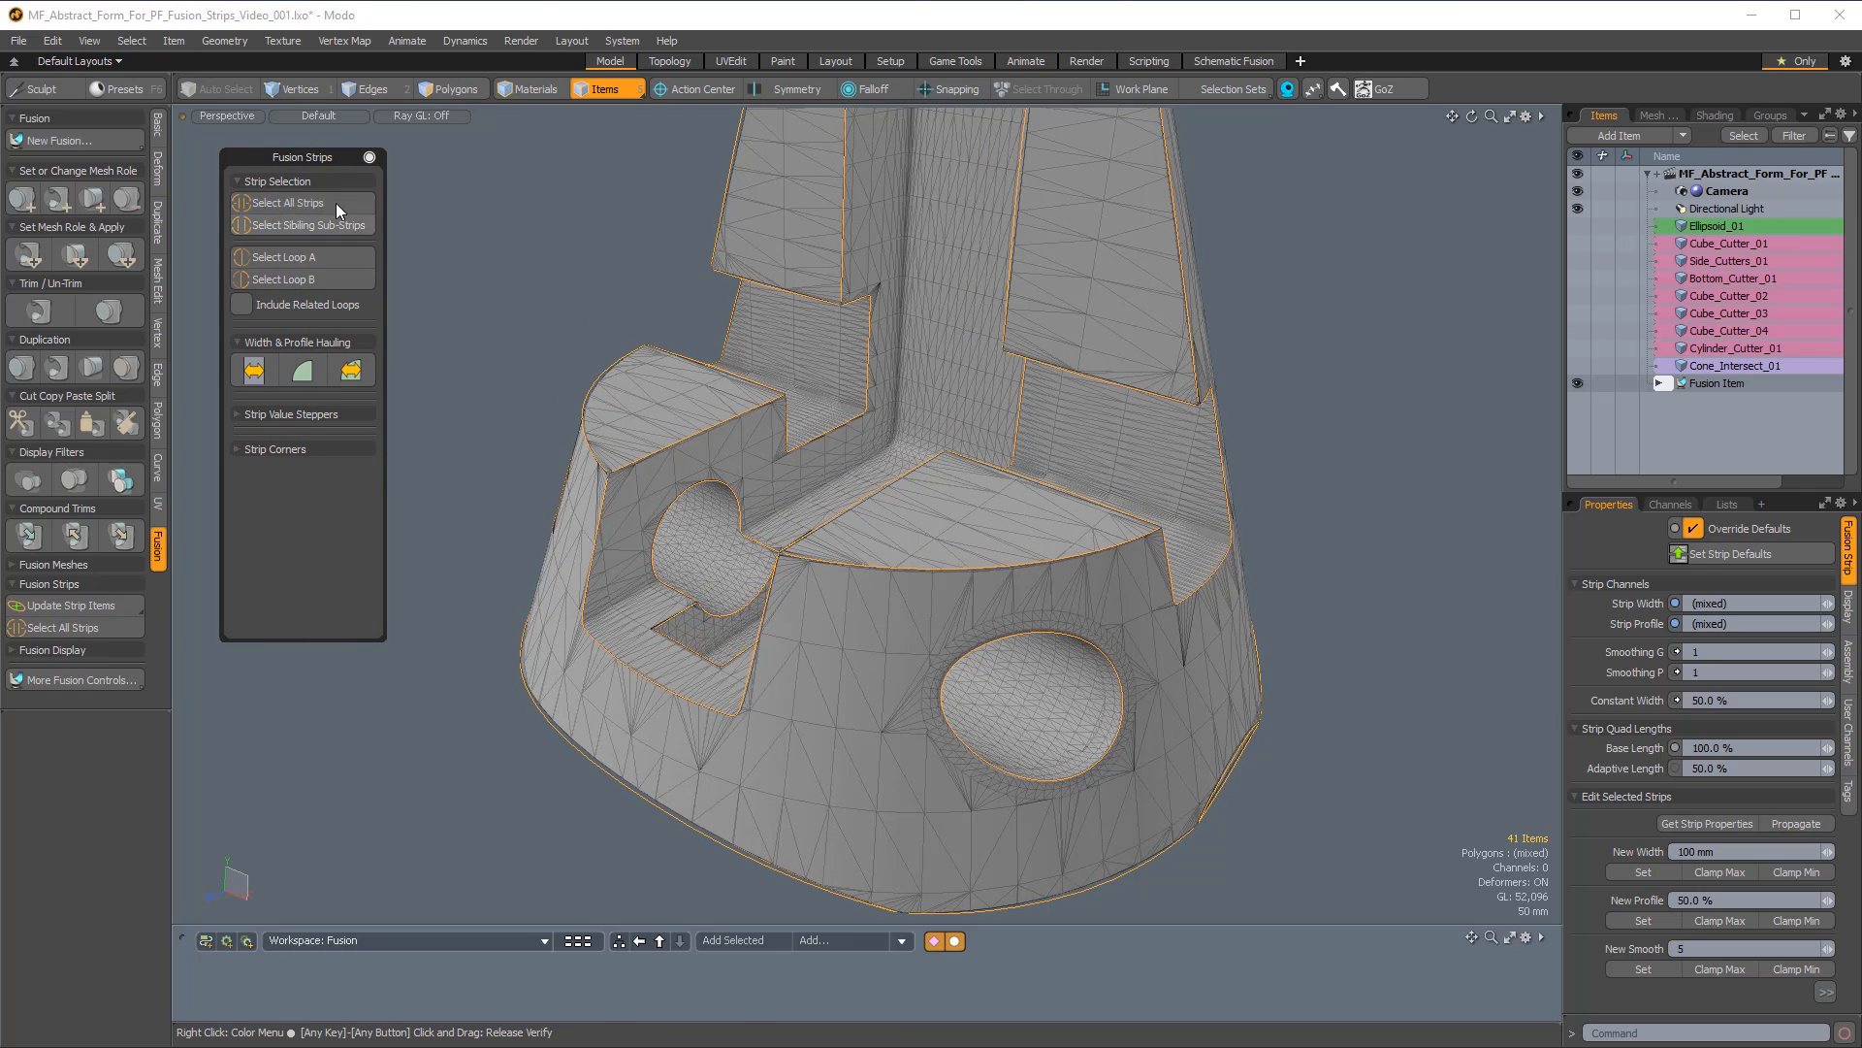
pyautogui.click(295, 201)
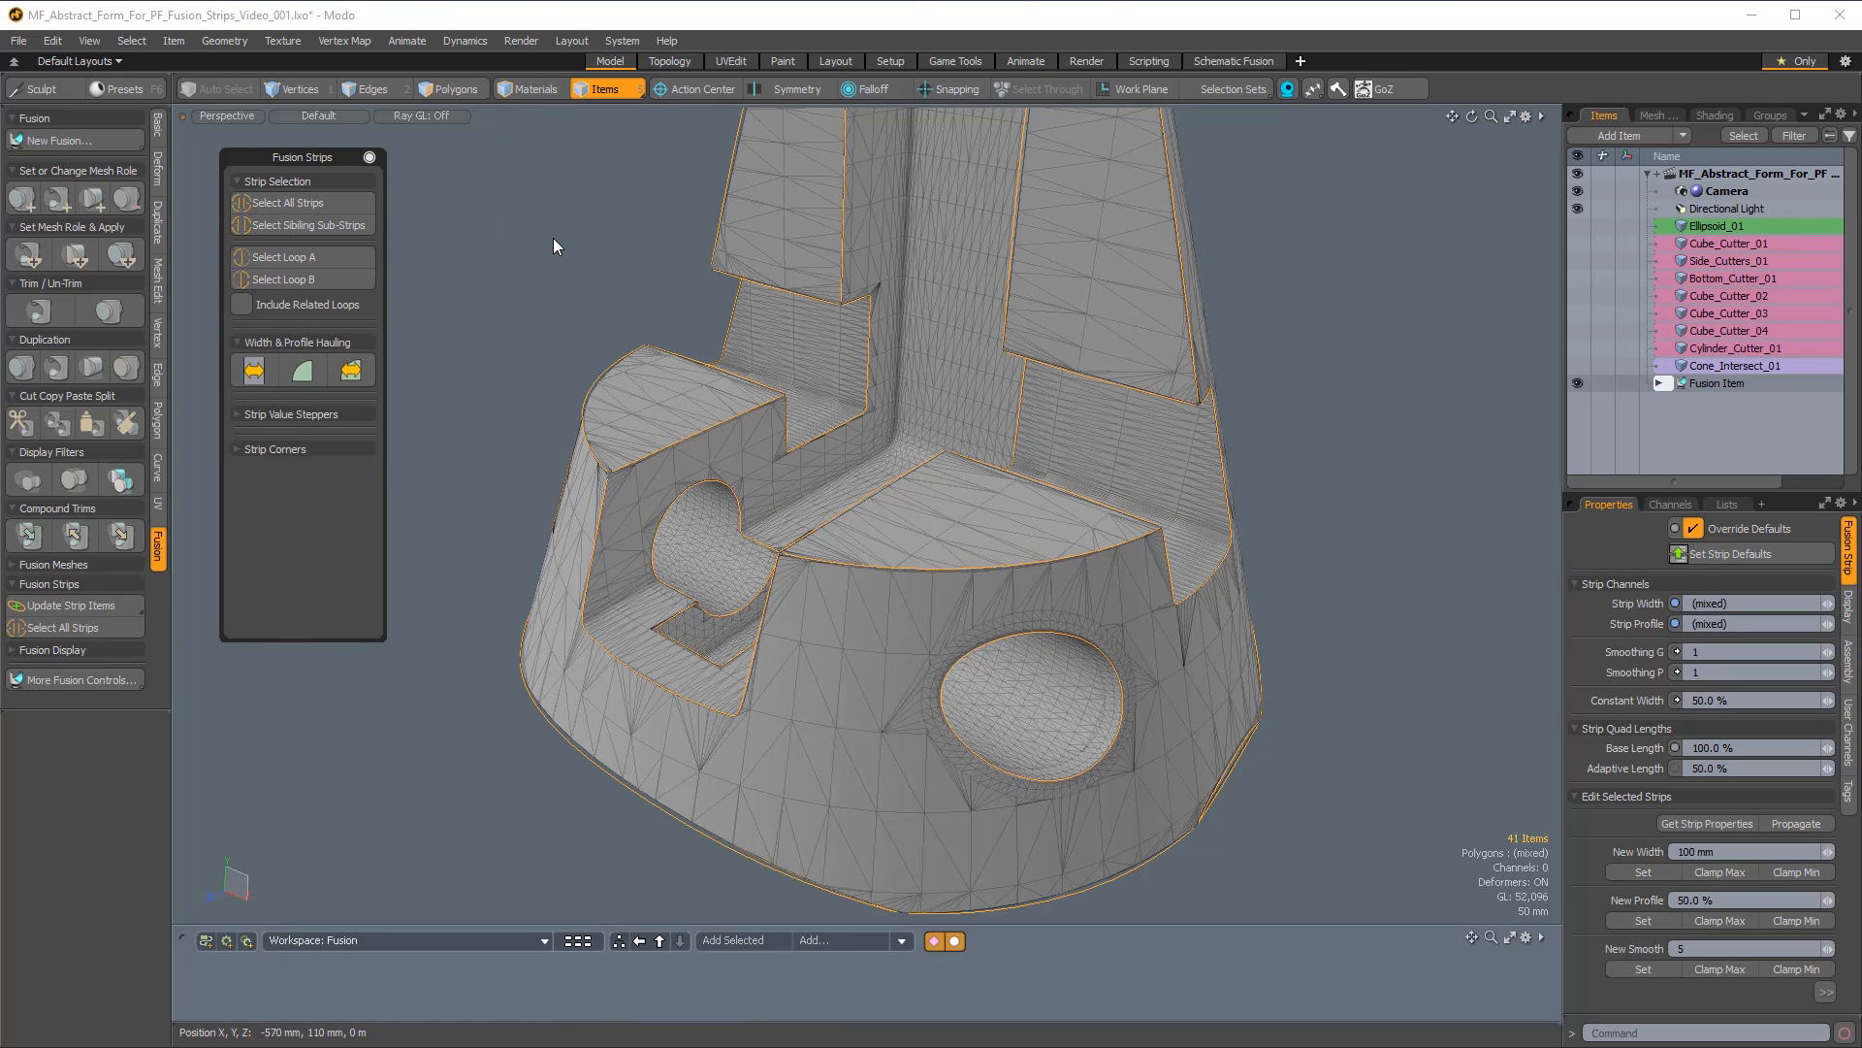
pyautogui.hotkey('ctrl', 'f')
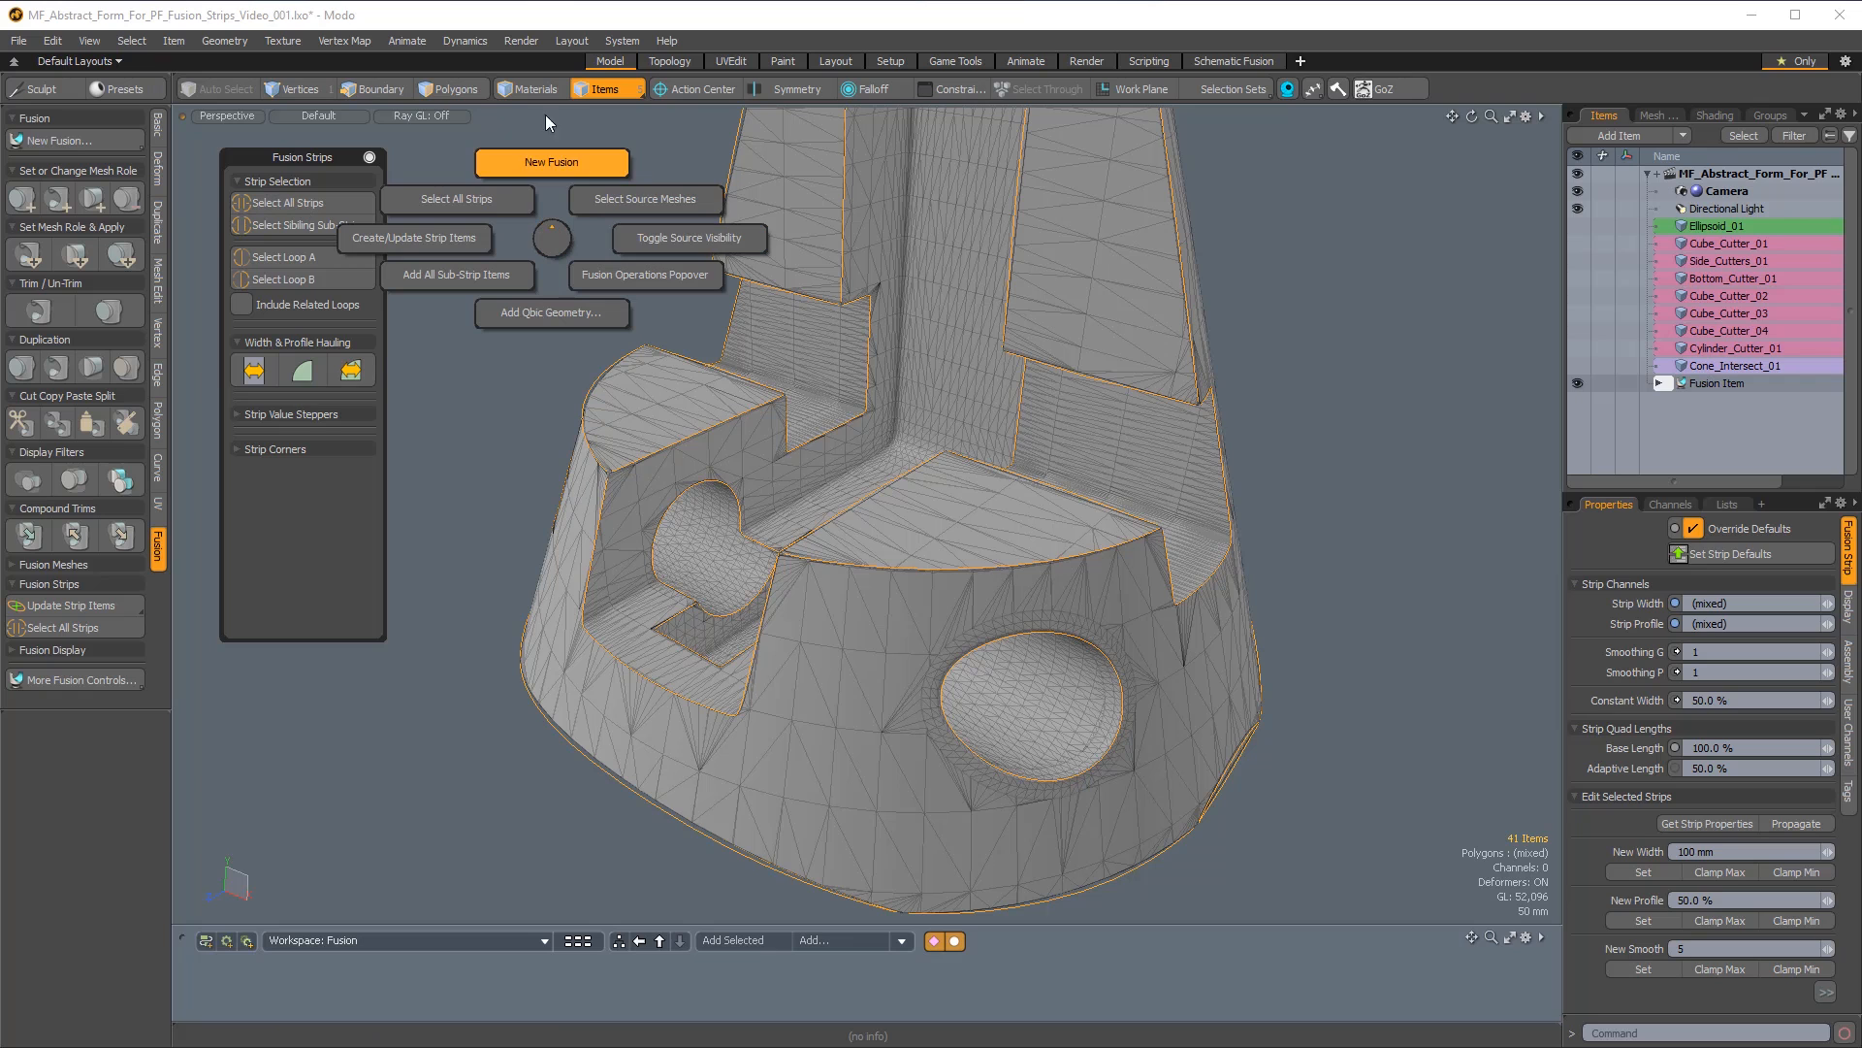
pyautogui.click(417, 155)
# Set the strip width of all selected strips to 25 mm.
pyautogui.keyDown('alt'); pyautogui.moveTo(972, 545); pyautogui.dragTo(994, 607); pyautogui.keyUp('alt')
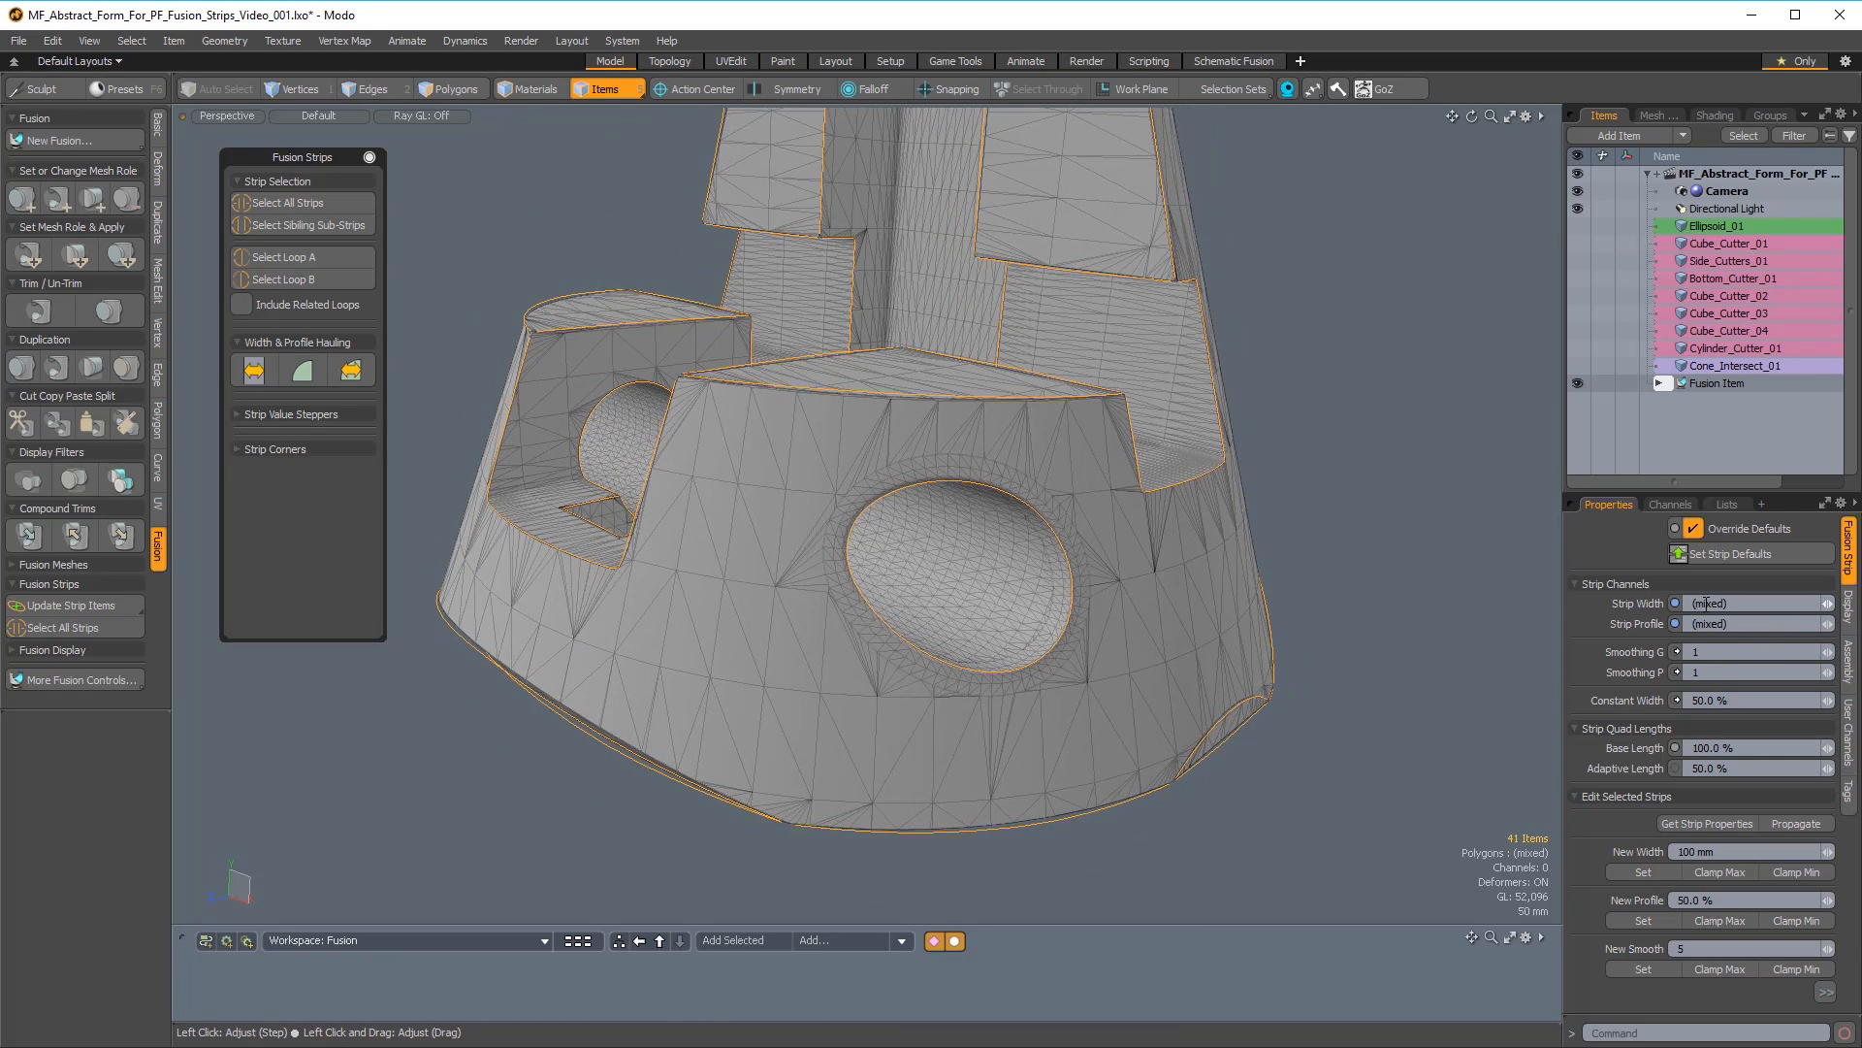
pyautogui.click(1749, 603)
pyautogui.write('25mm')
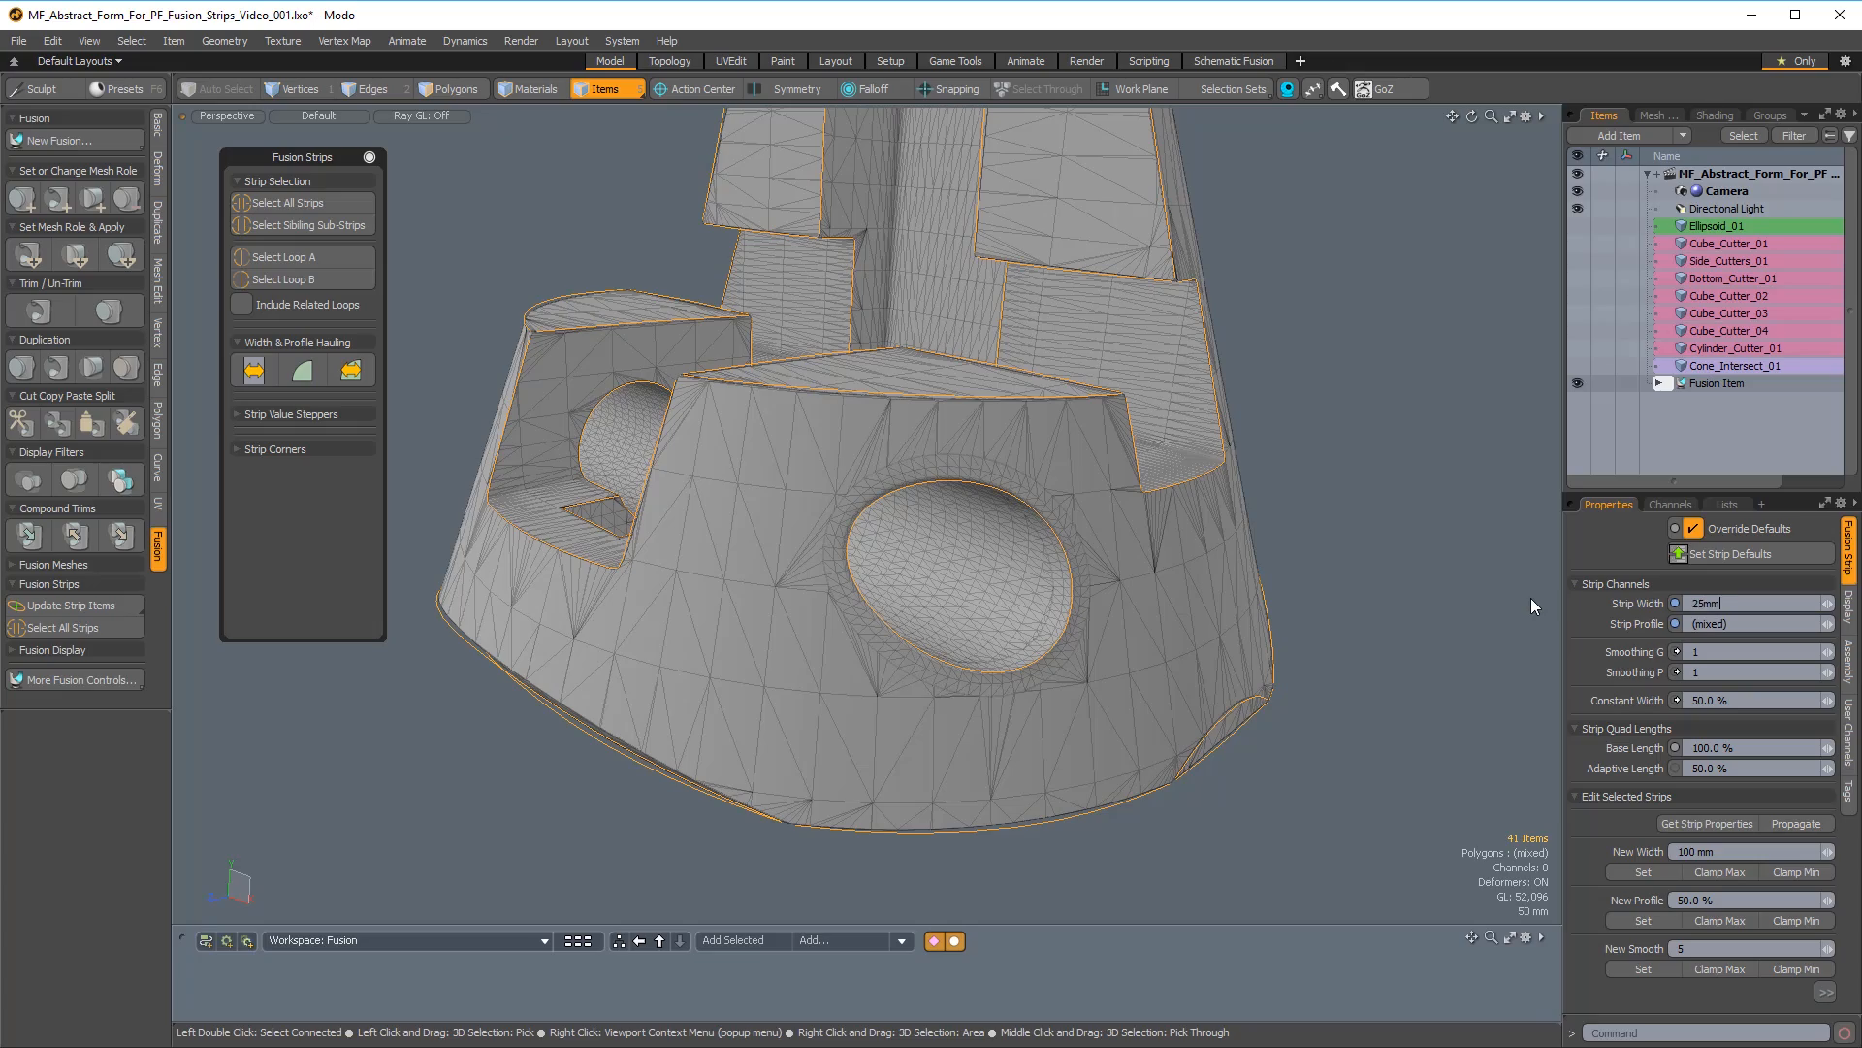
pyautogui.press('Return')
# Set all selected strips to a width of 15 mm and a profile of 15%.
pyautogui.keyDown('alt'); pyautogui.moveTo(1531, 598); pyautogui.dragTo(998, 578); pyautogui.keyUp('alt')
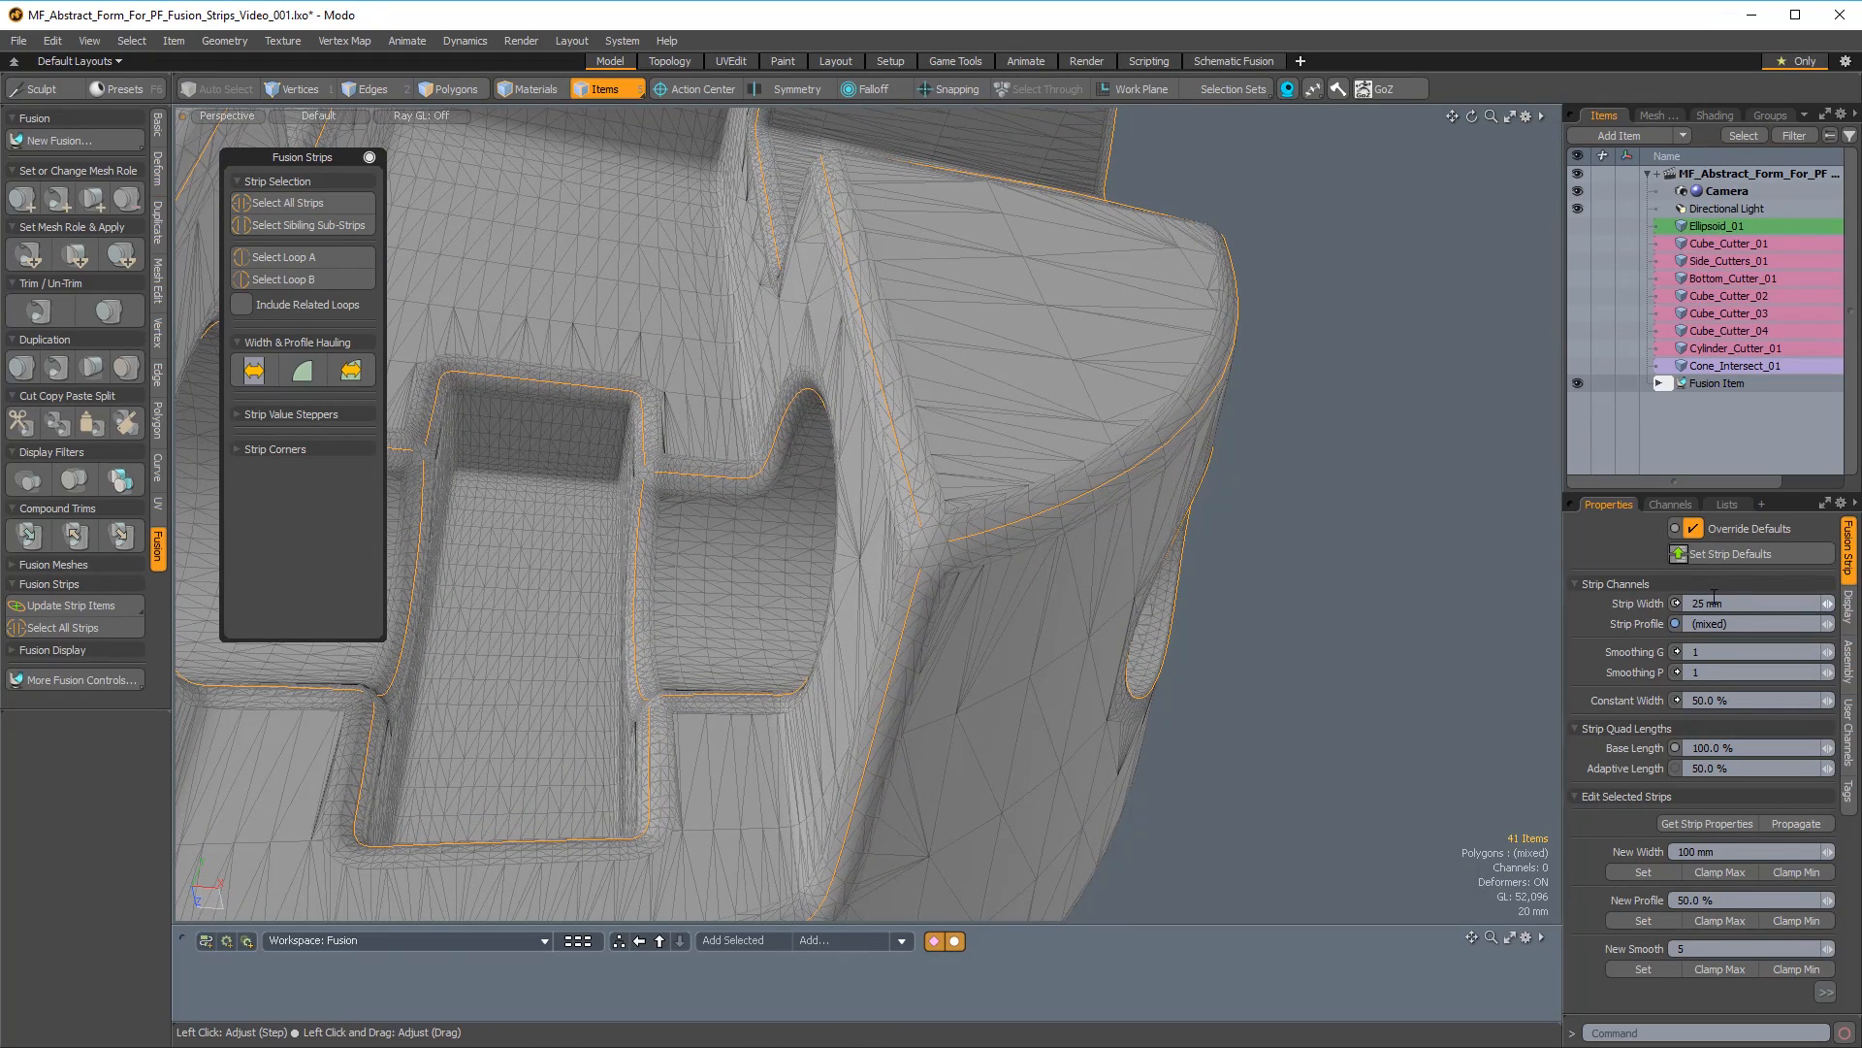
pyautogui.write('15m')
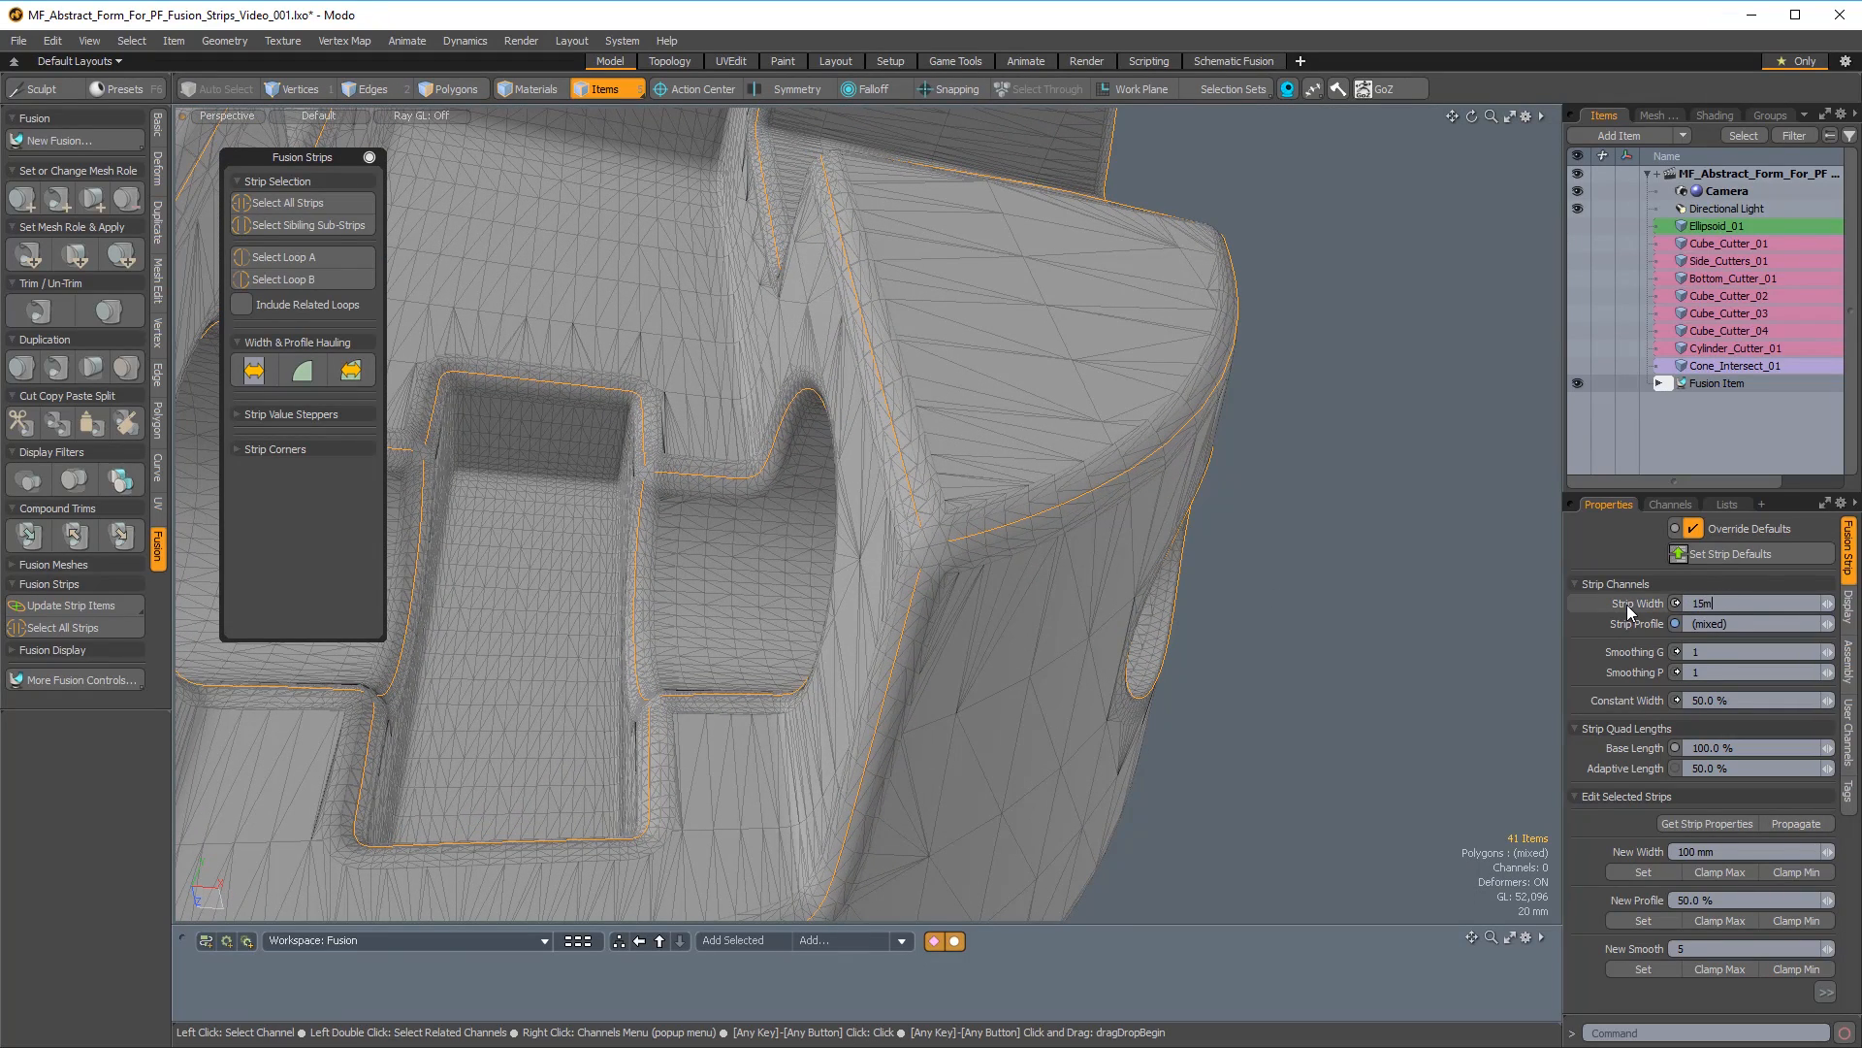
pyautogui.press('Return')
pyautogui.click(1705, 622)
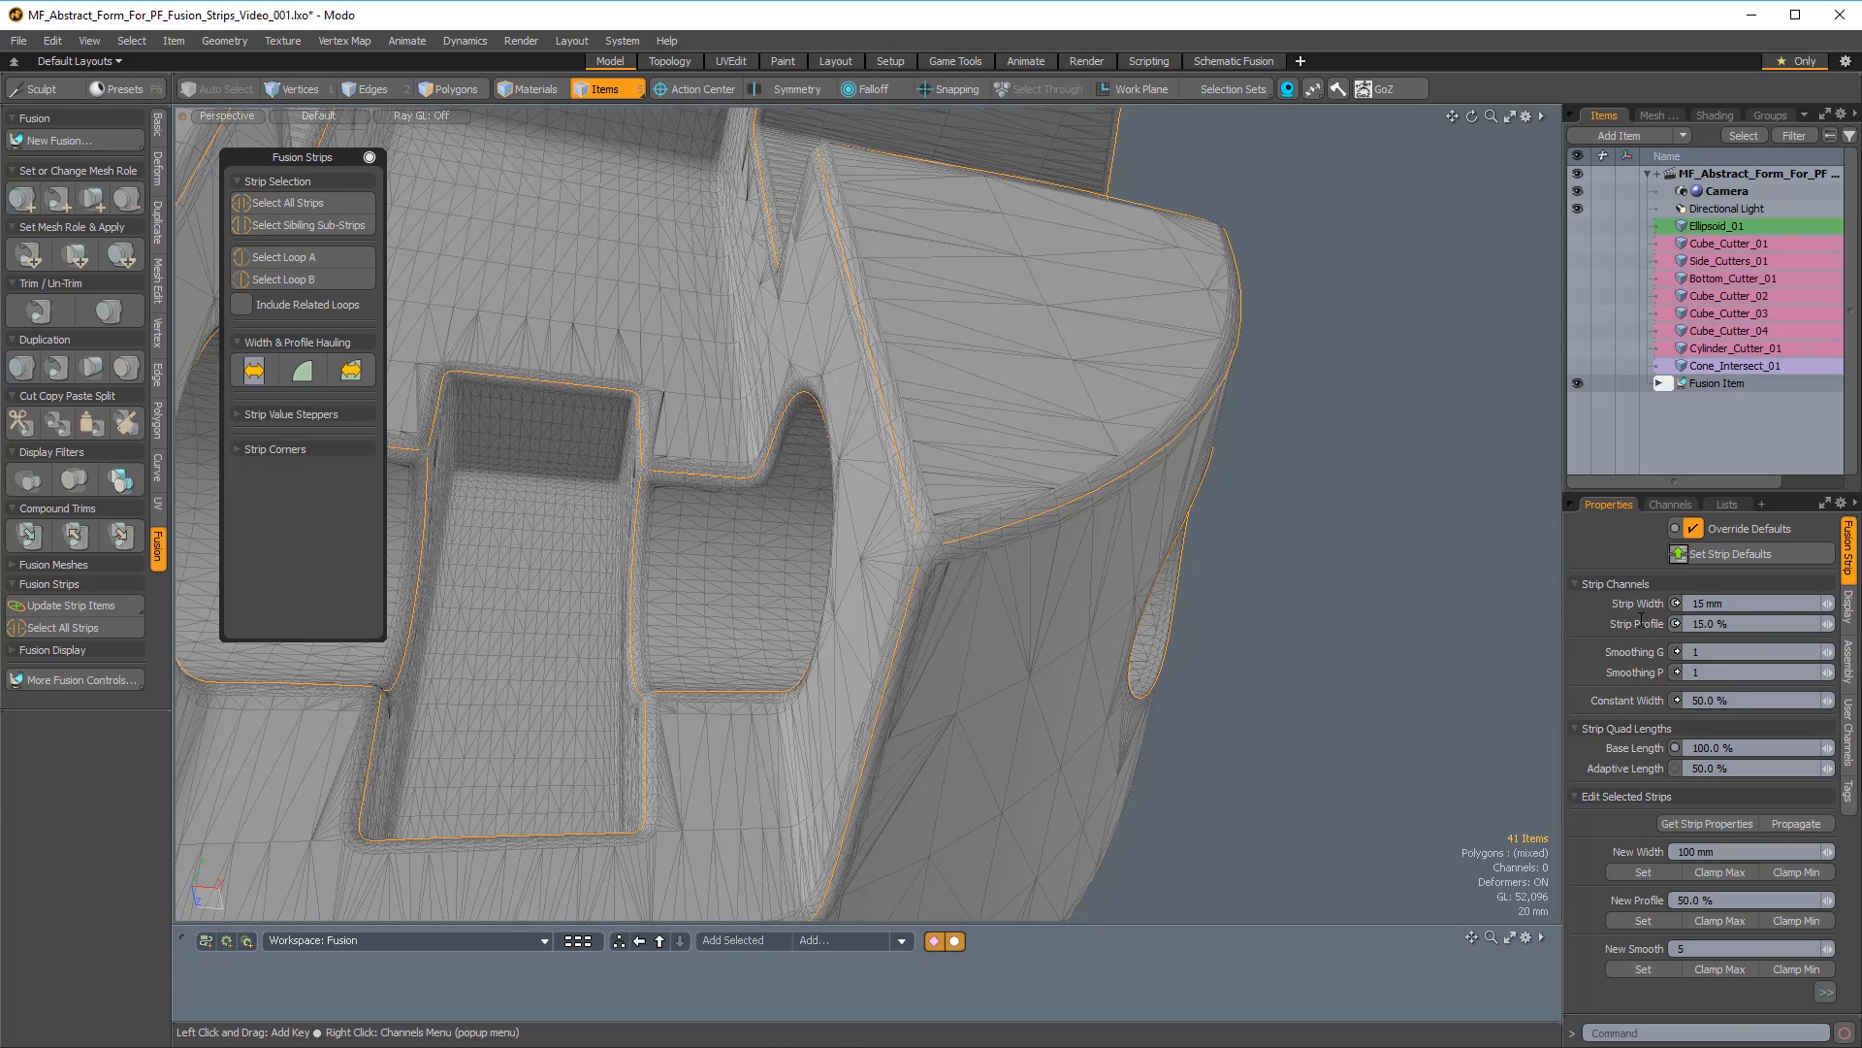
pyautogui.press('Return')
# Clear the selection and select the three strips that meet at the outer corner of the flat top face beside the recess.
pyautogui.keyDown('alt'); pyautogui.moveTo(1048, 436); pyautogui.dragTo(978, 393); pyautogui.keyUp('alt')
pyautogui.keyDown('alt'); pyautogui.moveTo(1116, 276); pyautogui.dragTo(873, 582); pyautogui.keyUp('alt')
pyautogui.keyDown('alt'); pyautogui.moveTo(873, 582); pyautogui.dragTo(1106, 529); pyautogui.keyUp('alt')
pyautogui.click(1393, 702)
pyautogui.keyDown('alt'); pyautogui.moveTo(1164, 621); pyautogui.dragTo(1164, 582); pyautogui.keyUp('alt')
pyautogui.keyDown('ctrl'); pyautogui.keyDown('alt'); pyautogui.moveTo(1289, 573); pyautogui.dragTo(1407, 582); pyautogui.keyUp('alt'); pyautogui.keyUp('ctrl')
pyautogui.keyDown('alt'); pyautogui.moveTo(1164, 524); pyautogui.dragTo(1032, 539); pyautogui.keyUp('alt')
pyautogui.click(1013, 506)
pyautogui.keyDown('shift'); pyautogui.click(992, 627); pyautogui.keyUp('shift')
pyautogui.keyDown('shift'); pyautogui.click(1067, 572); pyautogui.keyUp('shift')
pyautogui.keyDown('alt'); pyautogui.moveTo(1069, 568); pyautogui.dragTo(958, 602); pyautogui.keyUp('alt')
pyautogui.keyDown('alt'); pyautogui.moveTo(910, 696); pyautogui.dragTo(1070, 663); pyautogui.keyUp('alt')
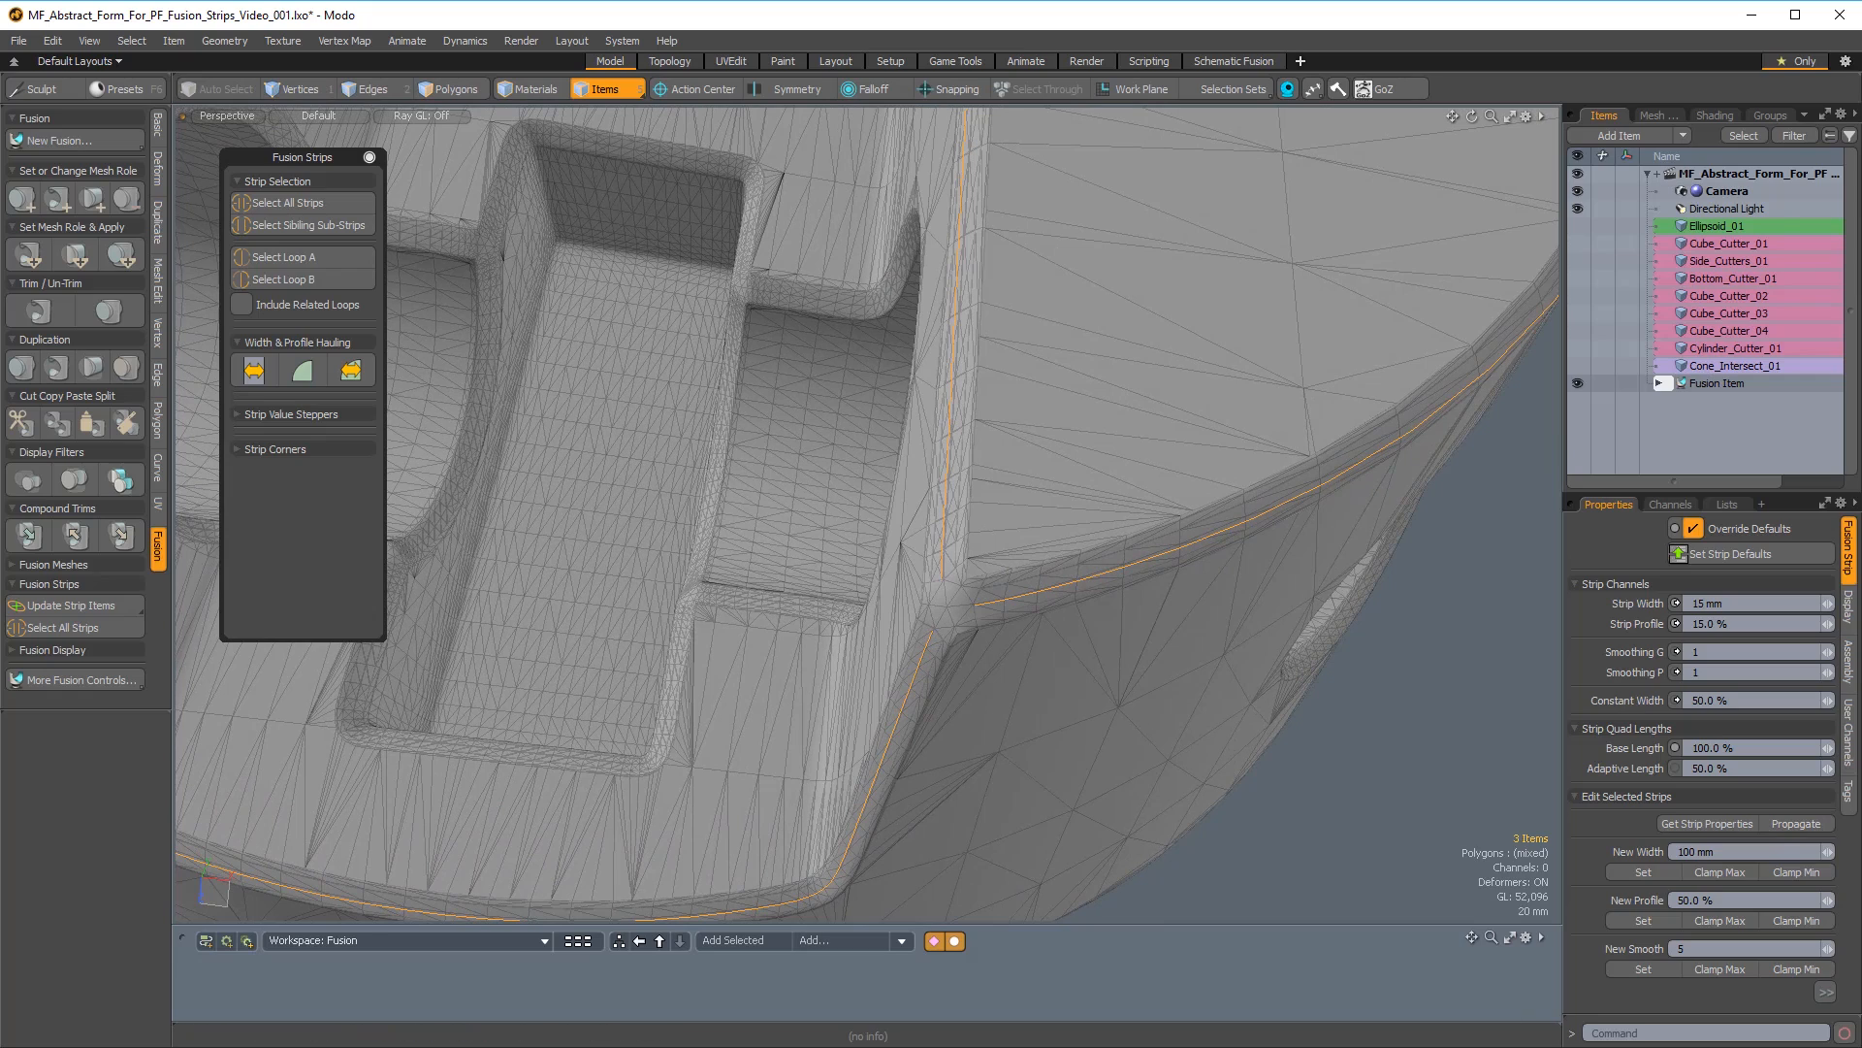
# Open a Windows screen sketch of the model, mark the sharp and rounded outlines of the strip corner in red, and close it.
pyautogui.press('super+w')
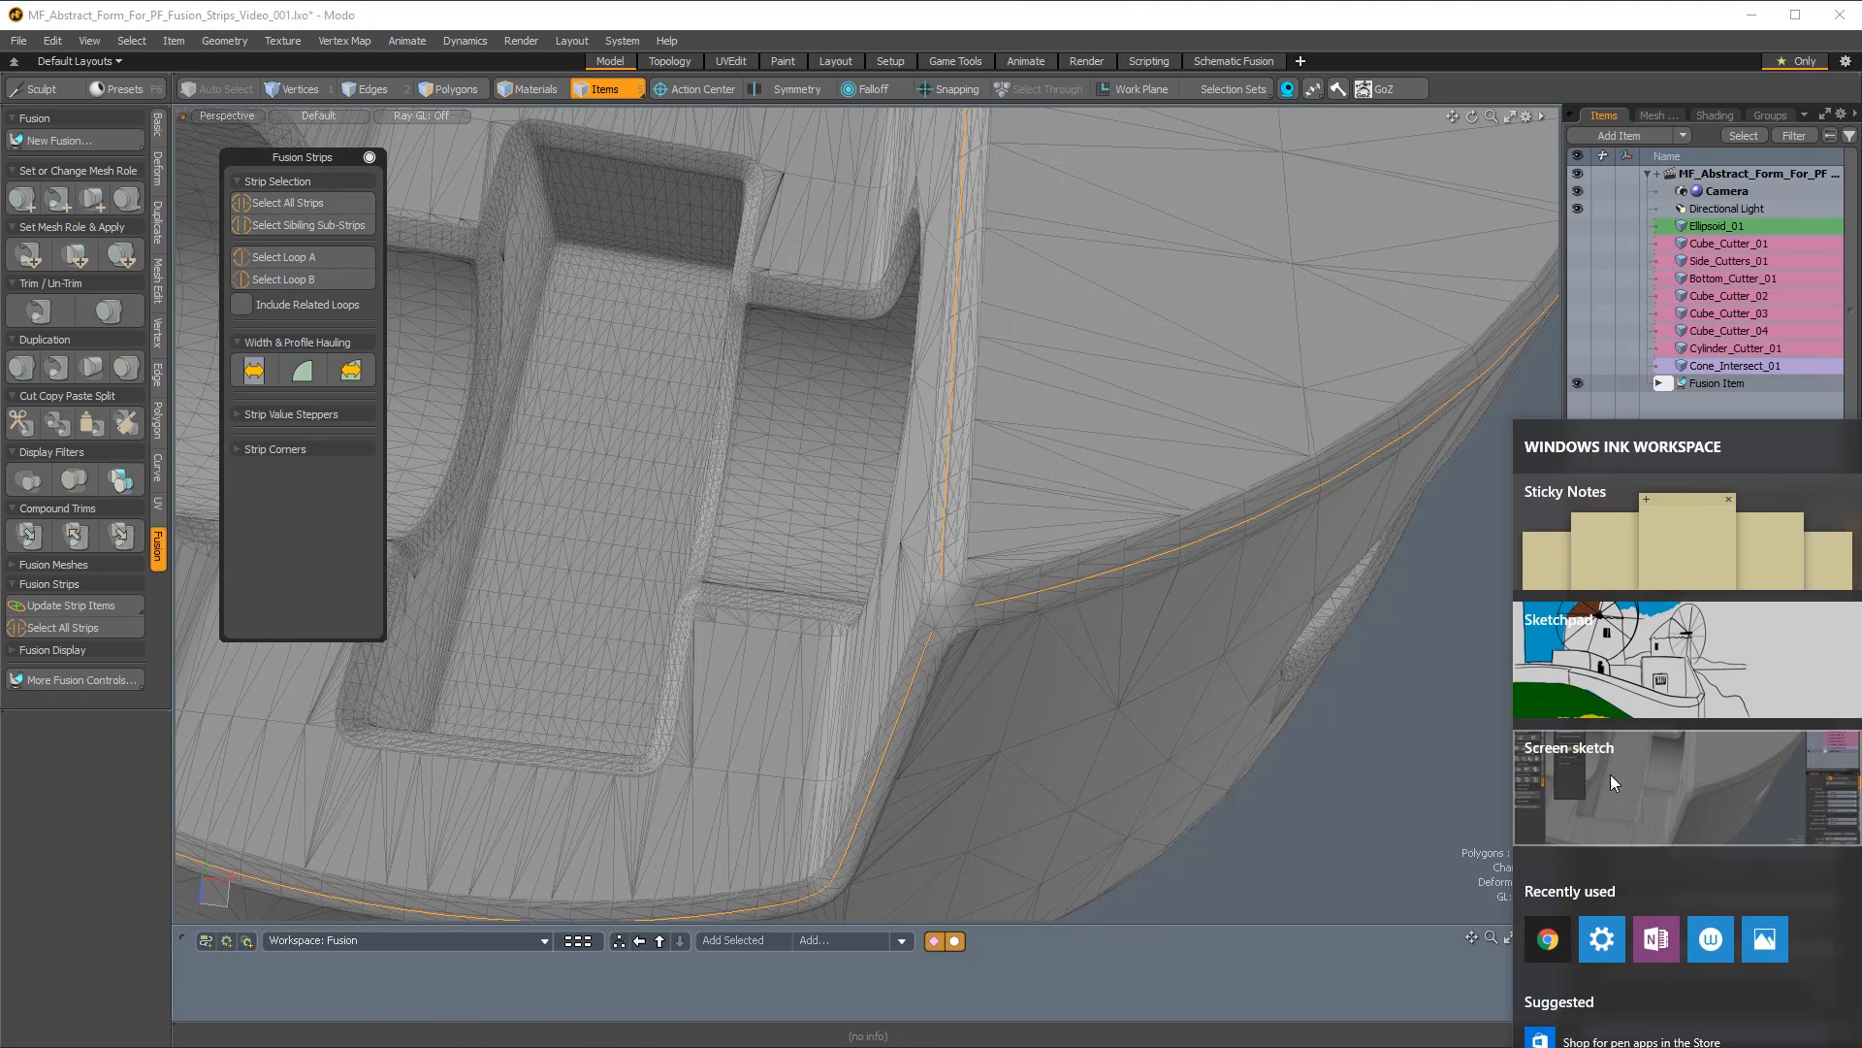
pyautogui.click(1621, 764)
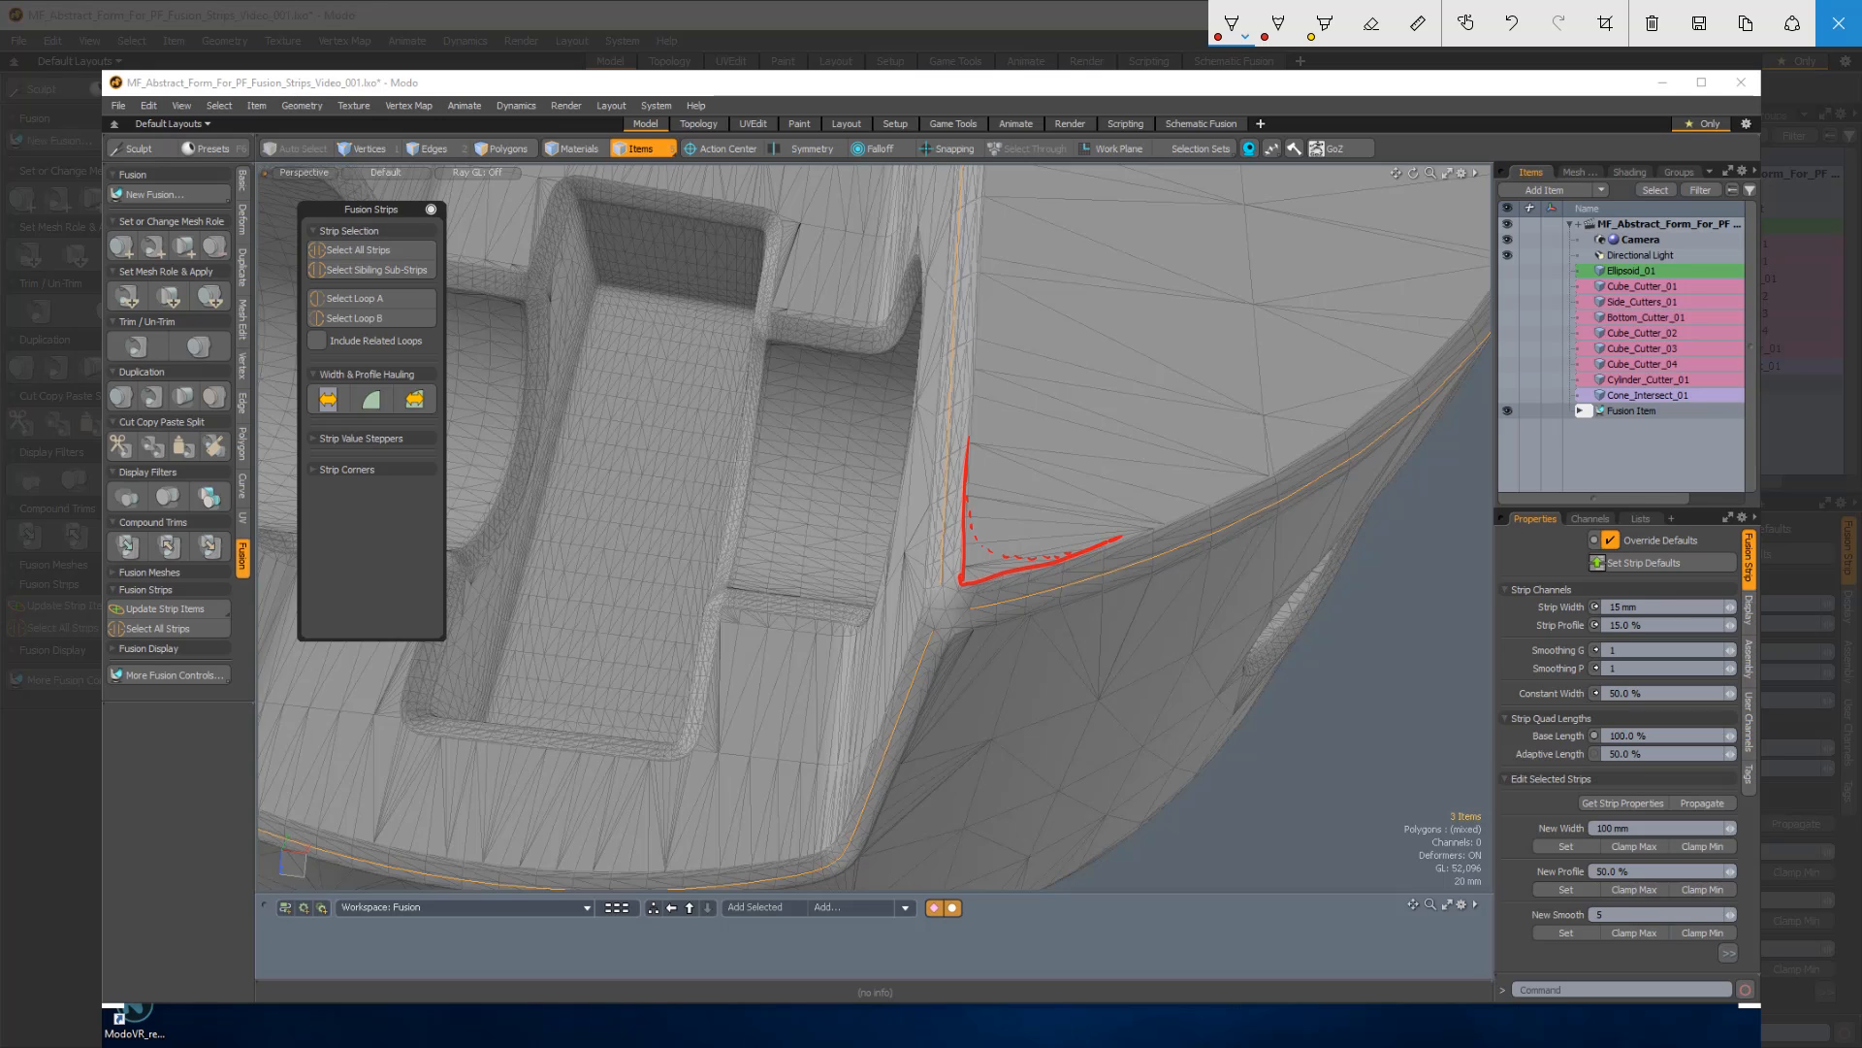
pyautogui.click(1839, 26)
# Keep only the two strips bordering the flat top face selected and apply the fourth strip corner preset to them.
pyautogui.moveTo(853, 529)
pyautogui.keyDown('alt'); pyautogui.mouseDown()
pyautogui.moveTo(723, 437)
pyautogui.moveTo(811, 582)
pyautogui.mouseUp(); pyautogui.keyUp('alt')
pyautogui.click(922, 608)
pyautogui.keyDown('shift'); pyautogui.click(976, 659); pyautogui.keyUp('shift')
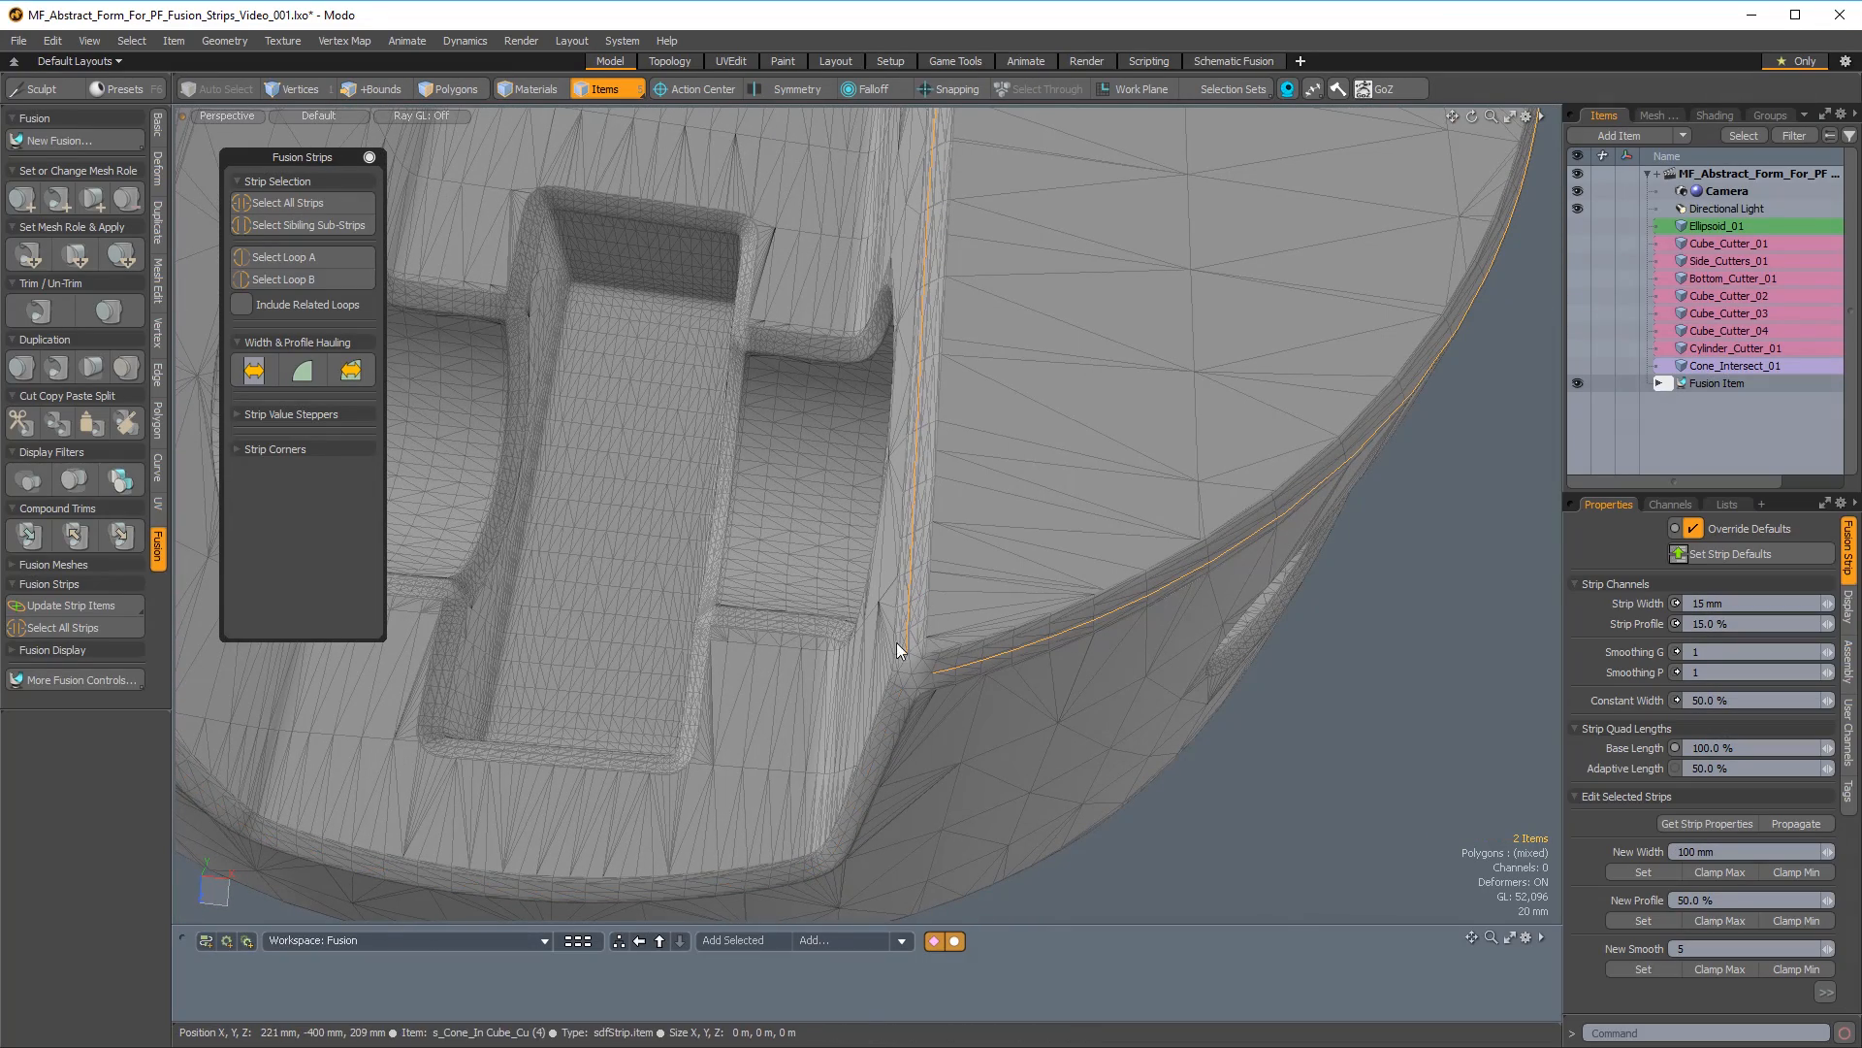
pyautogui.click(248, 448)
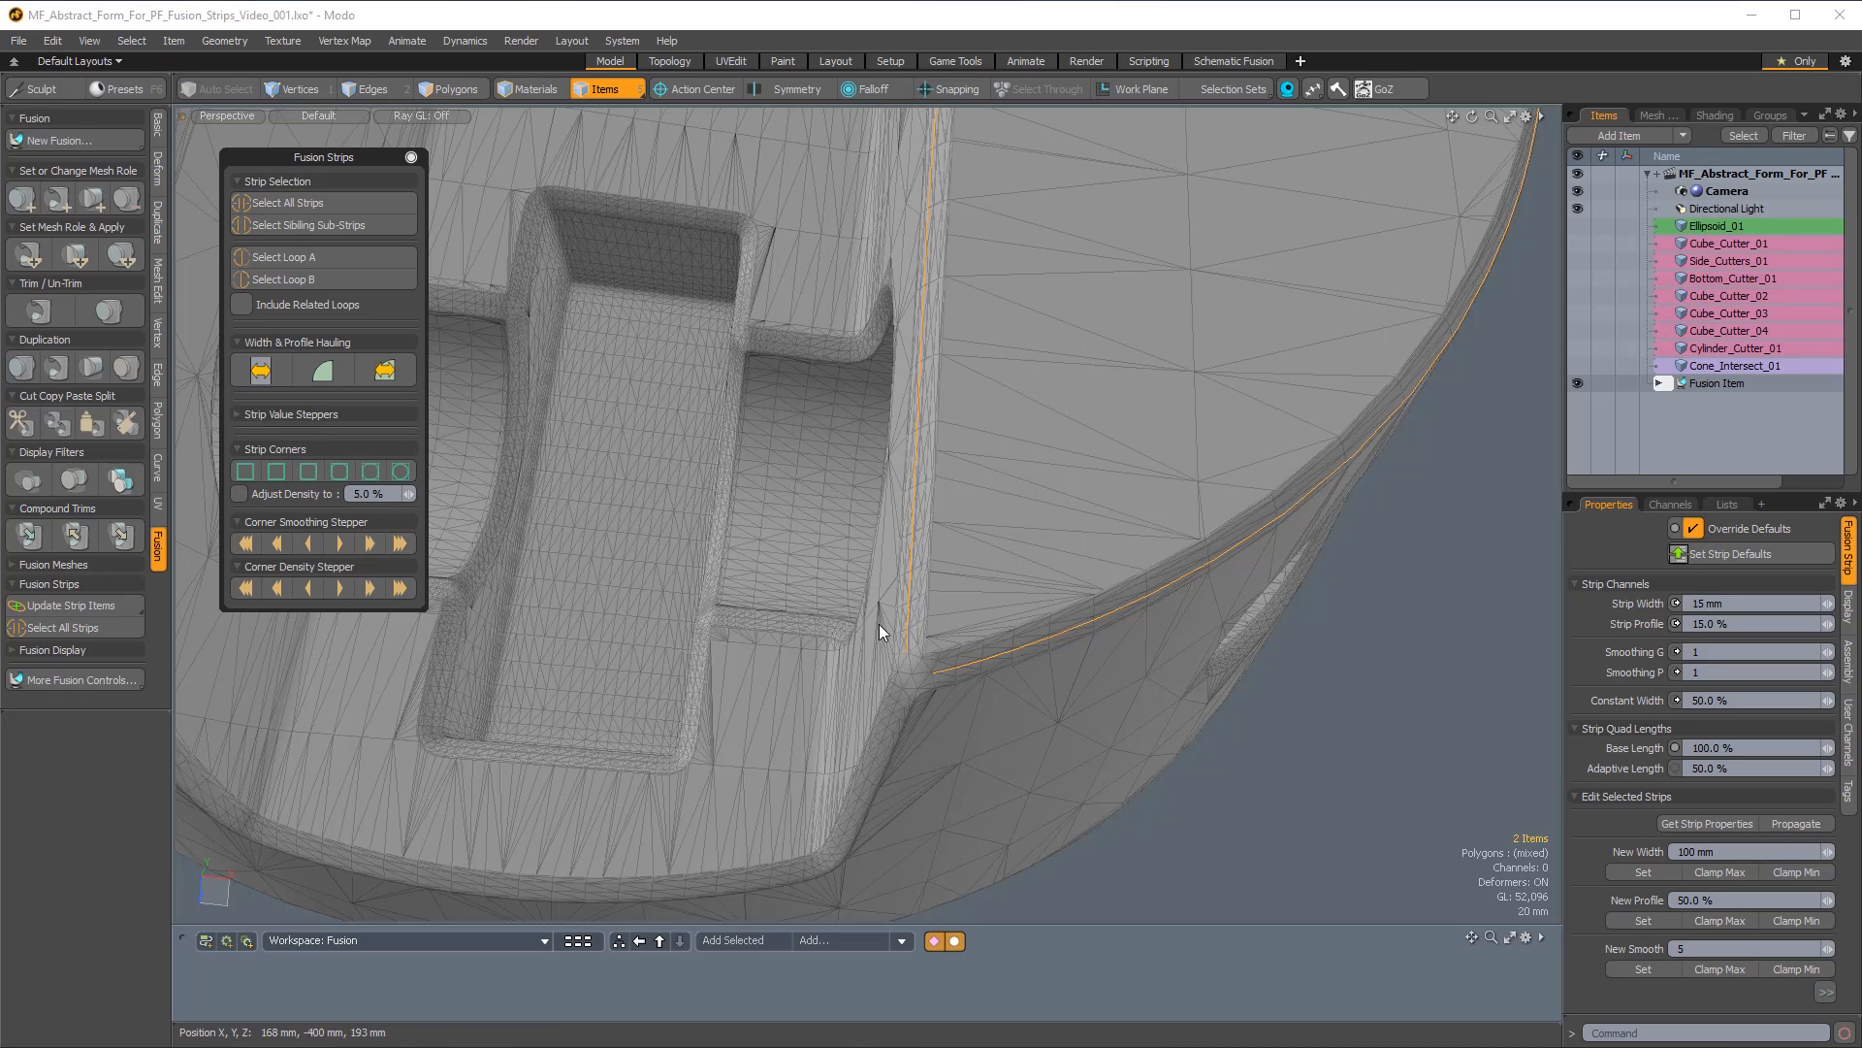
pyautogui.click(336, 471)
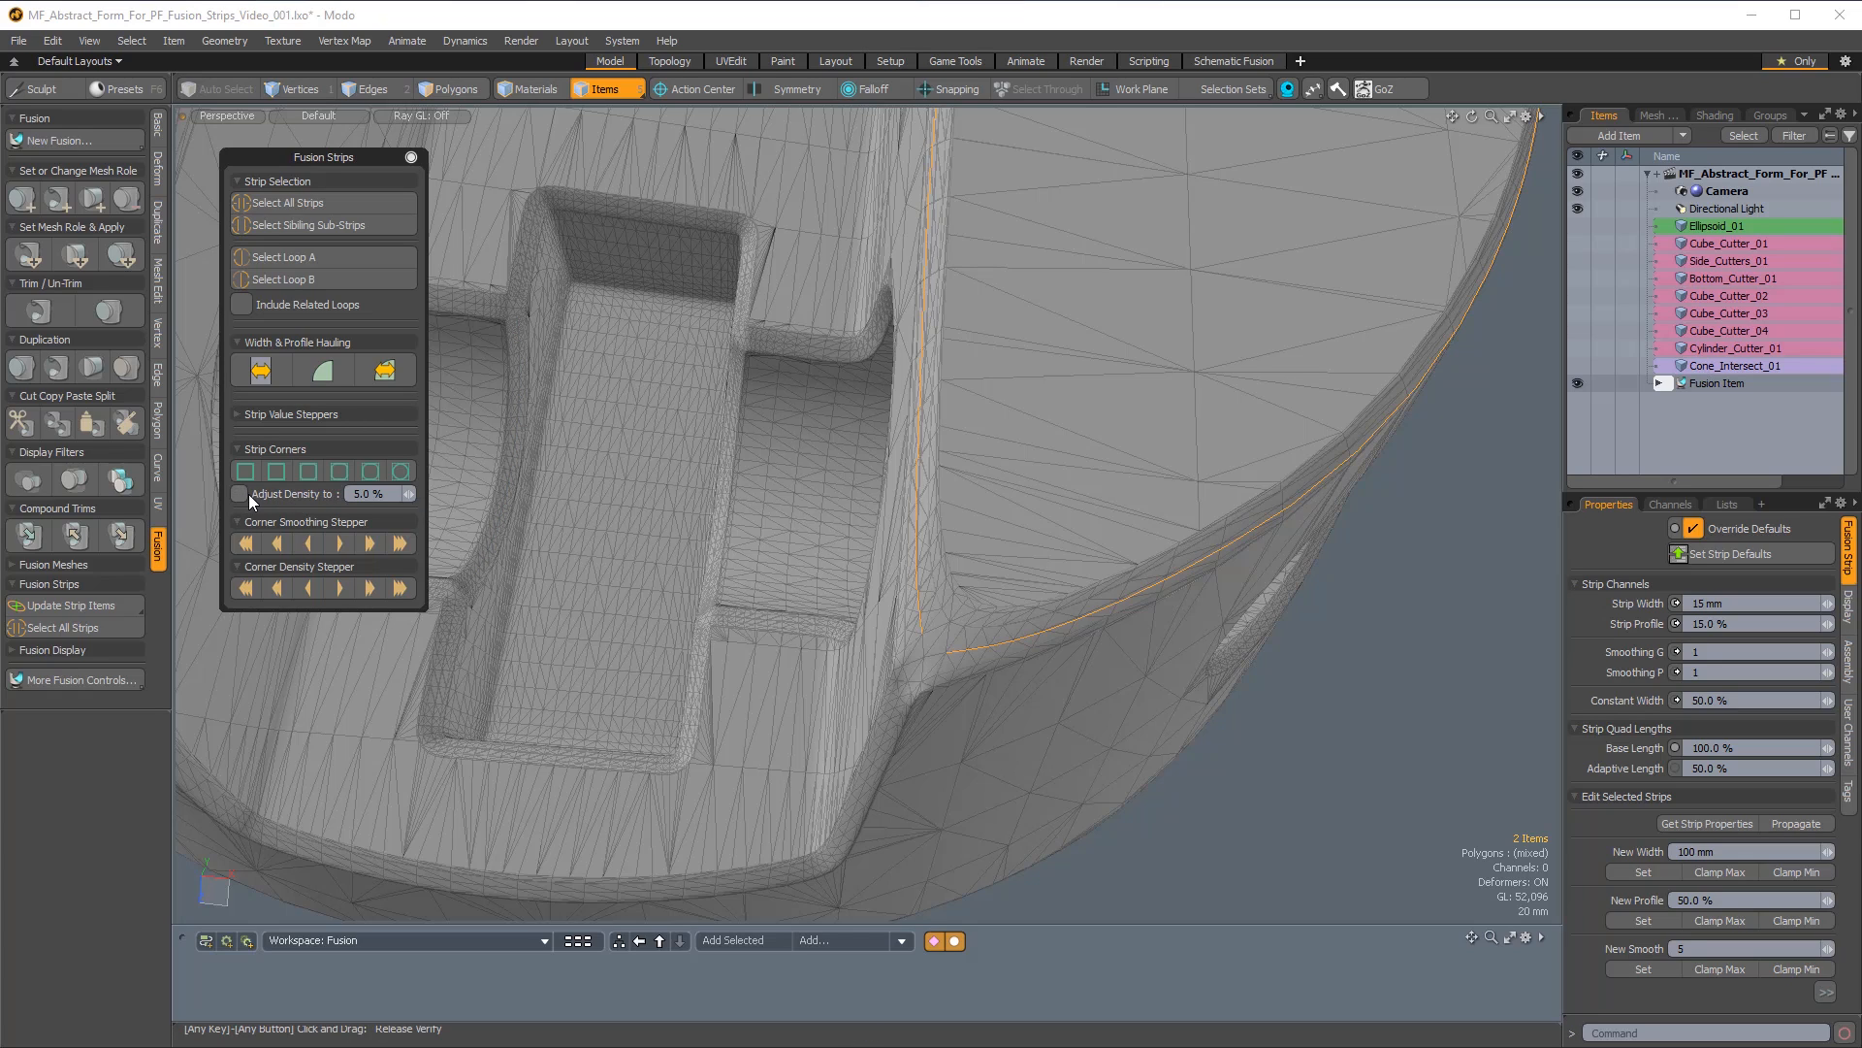
# Enable corner density adjustment at 5% and try the first, fourth and second corner presets on the two strips, ending with the third.
pyautogui.moveTo(383, 493); pyautogui.dragTo(335, 492)
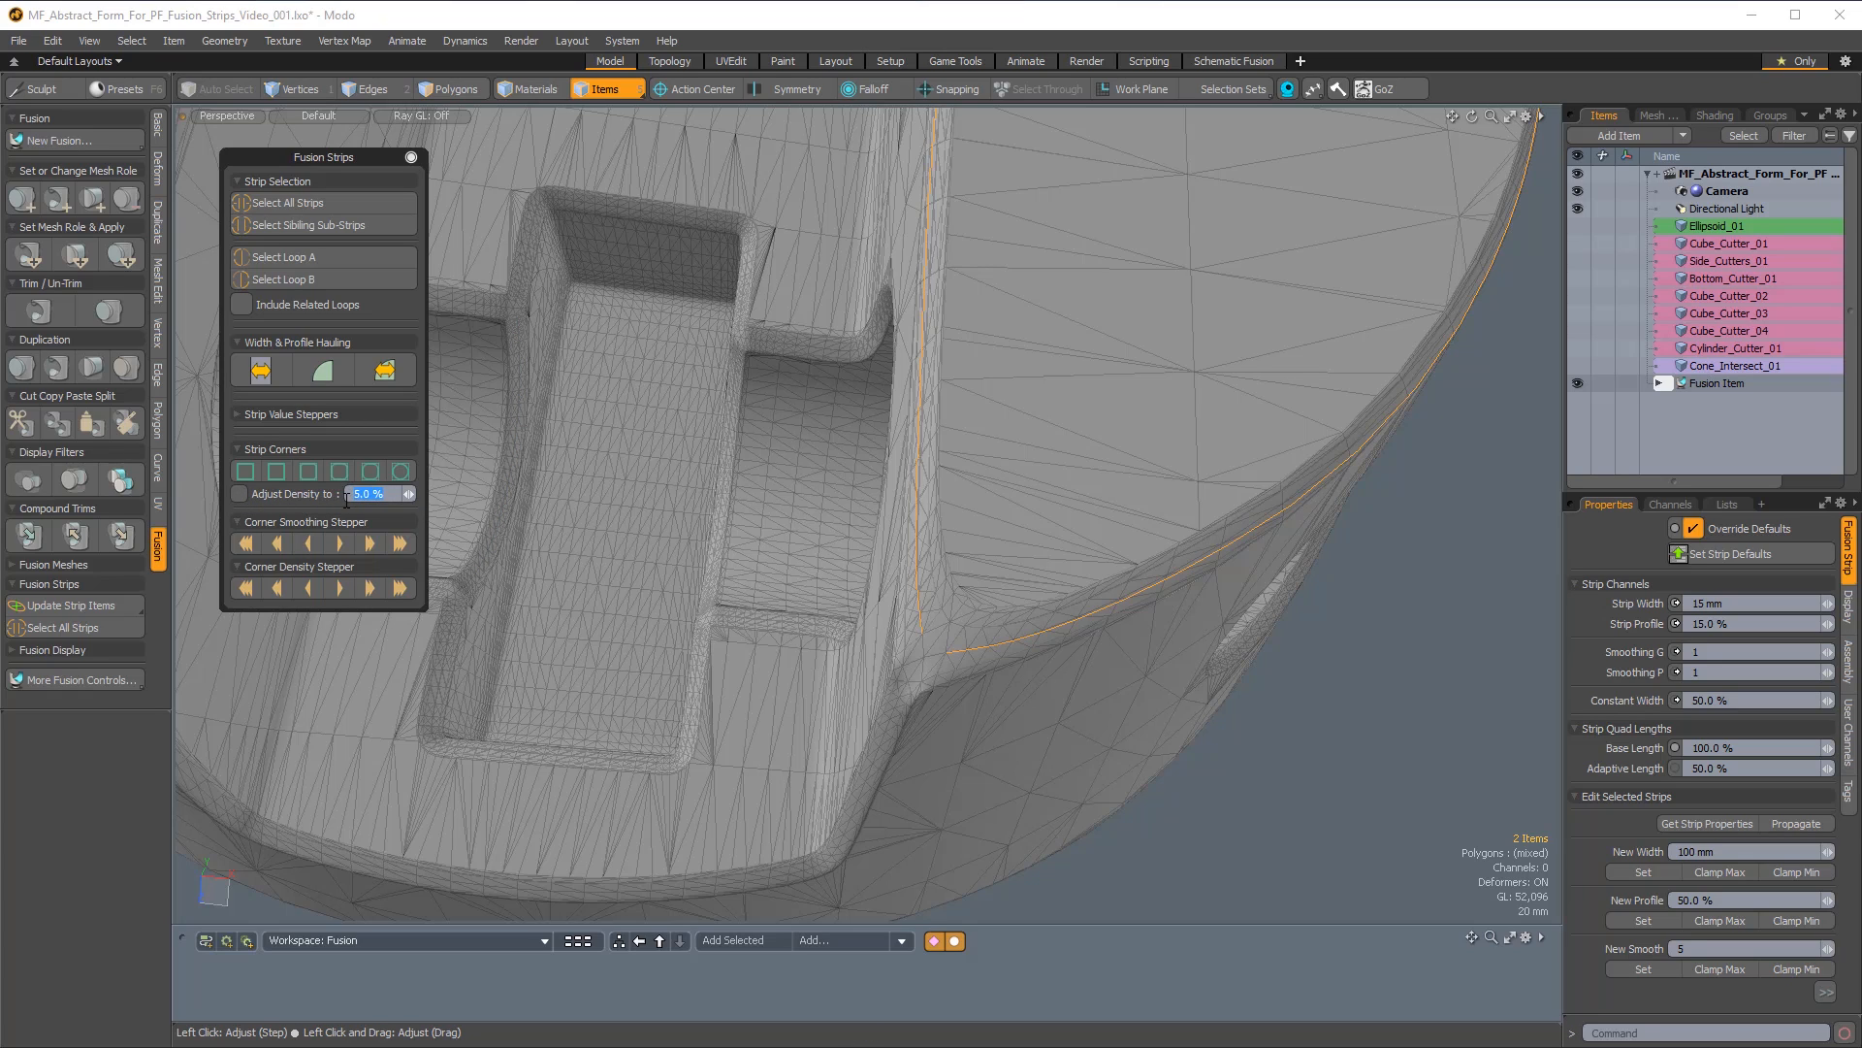
pyautogui.click(241, 493)
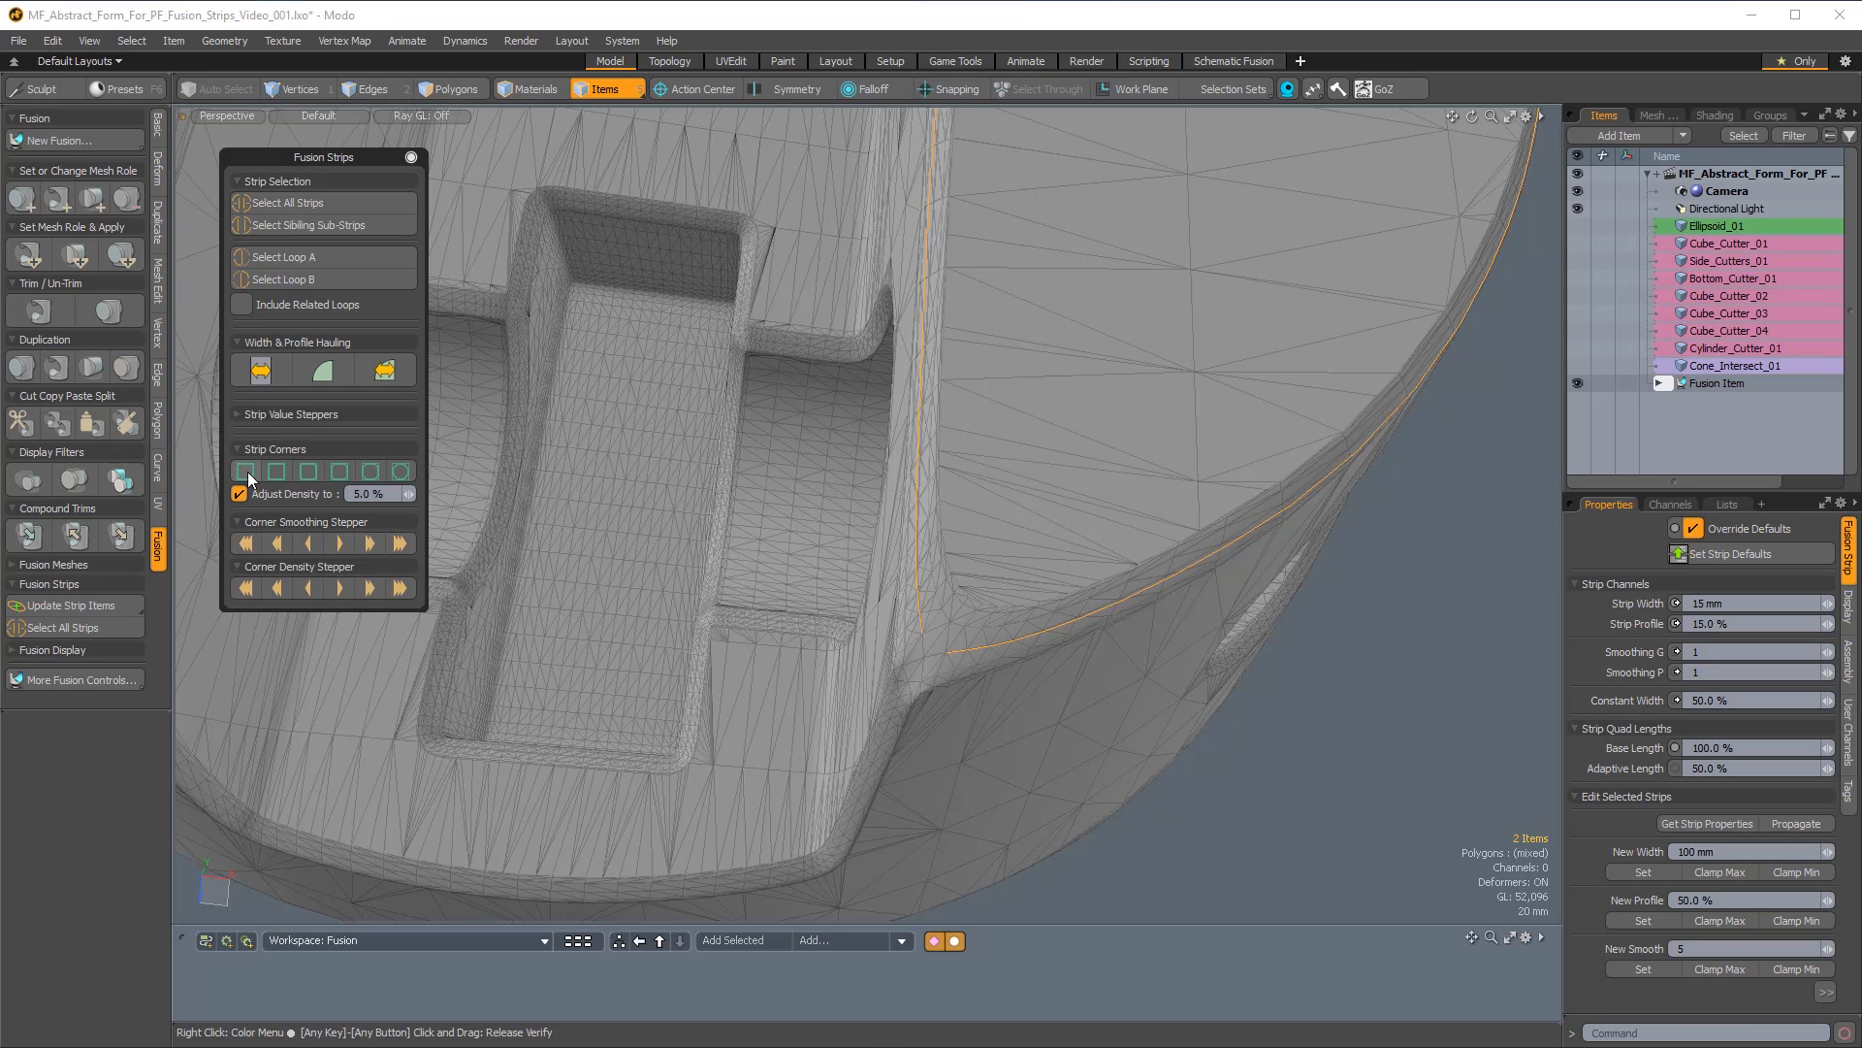
pyautogui.click(246, 472)
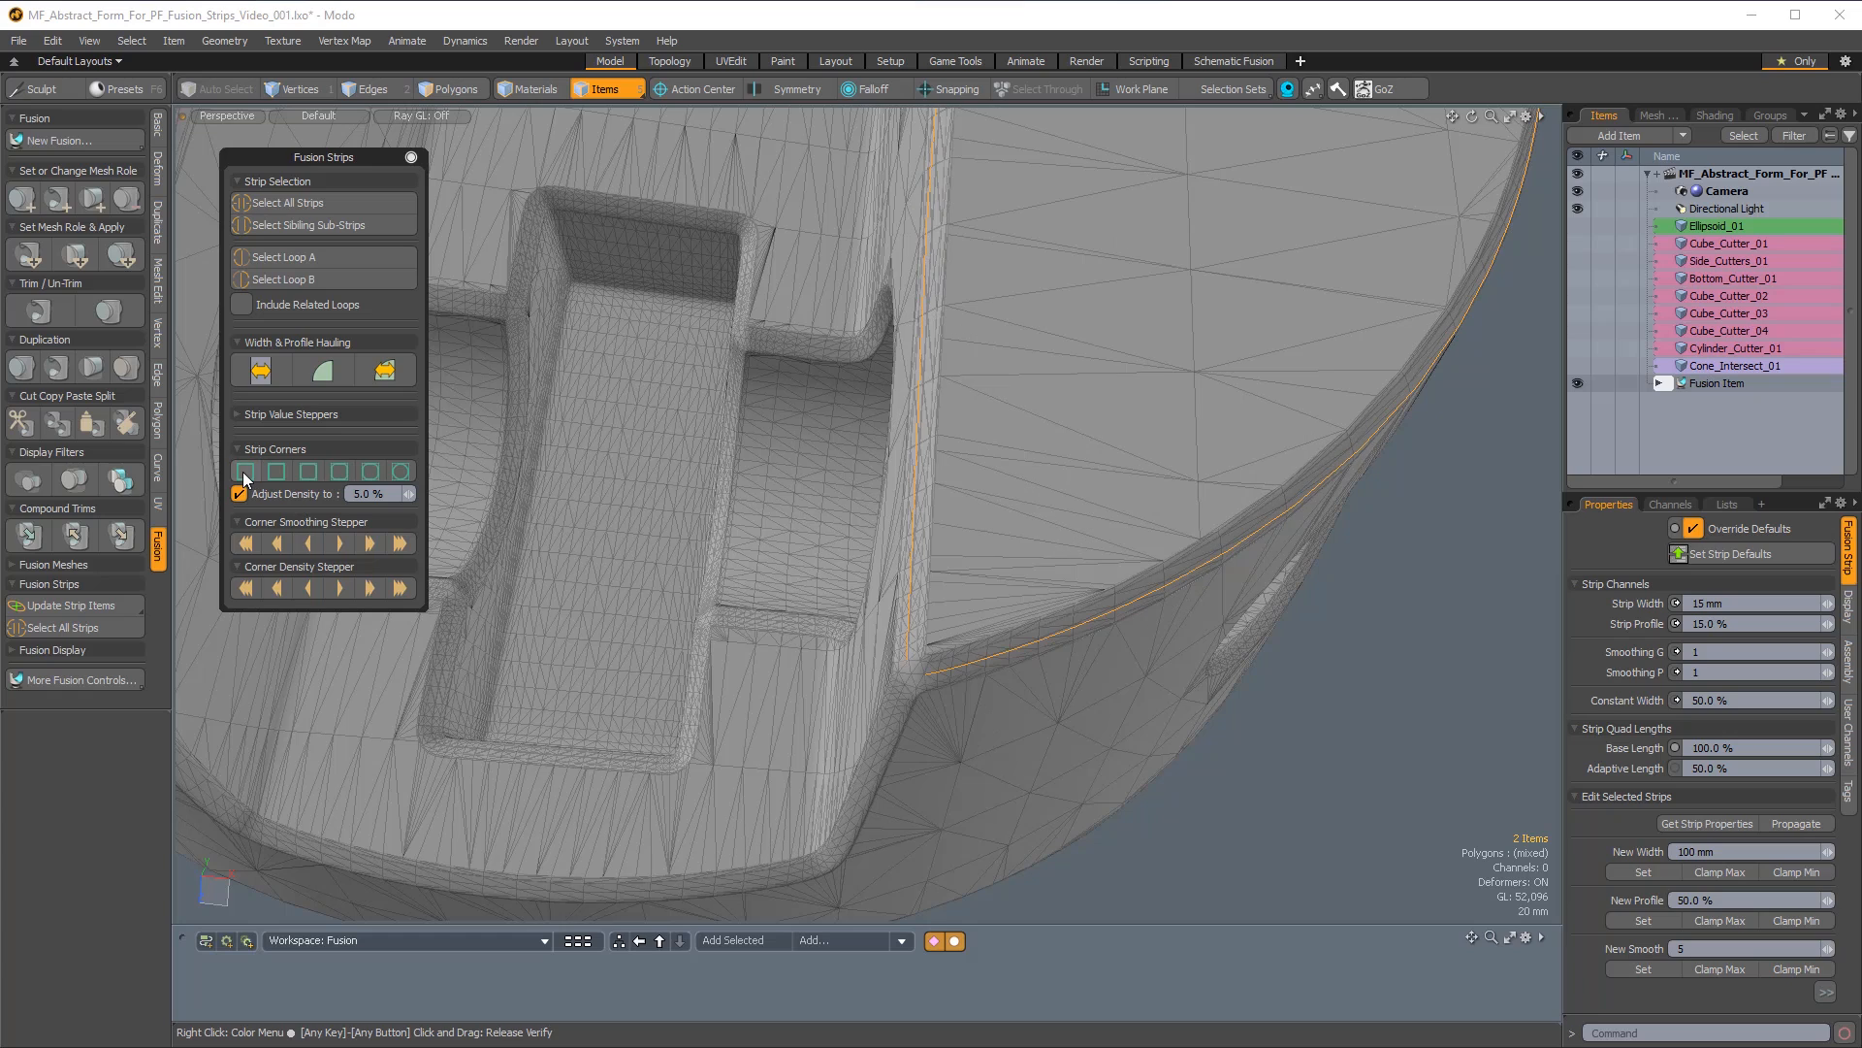
pyautogui.click(341, 471)
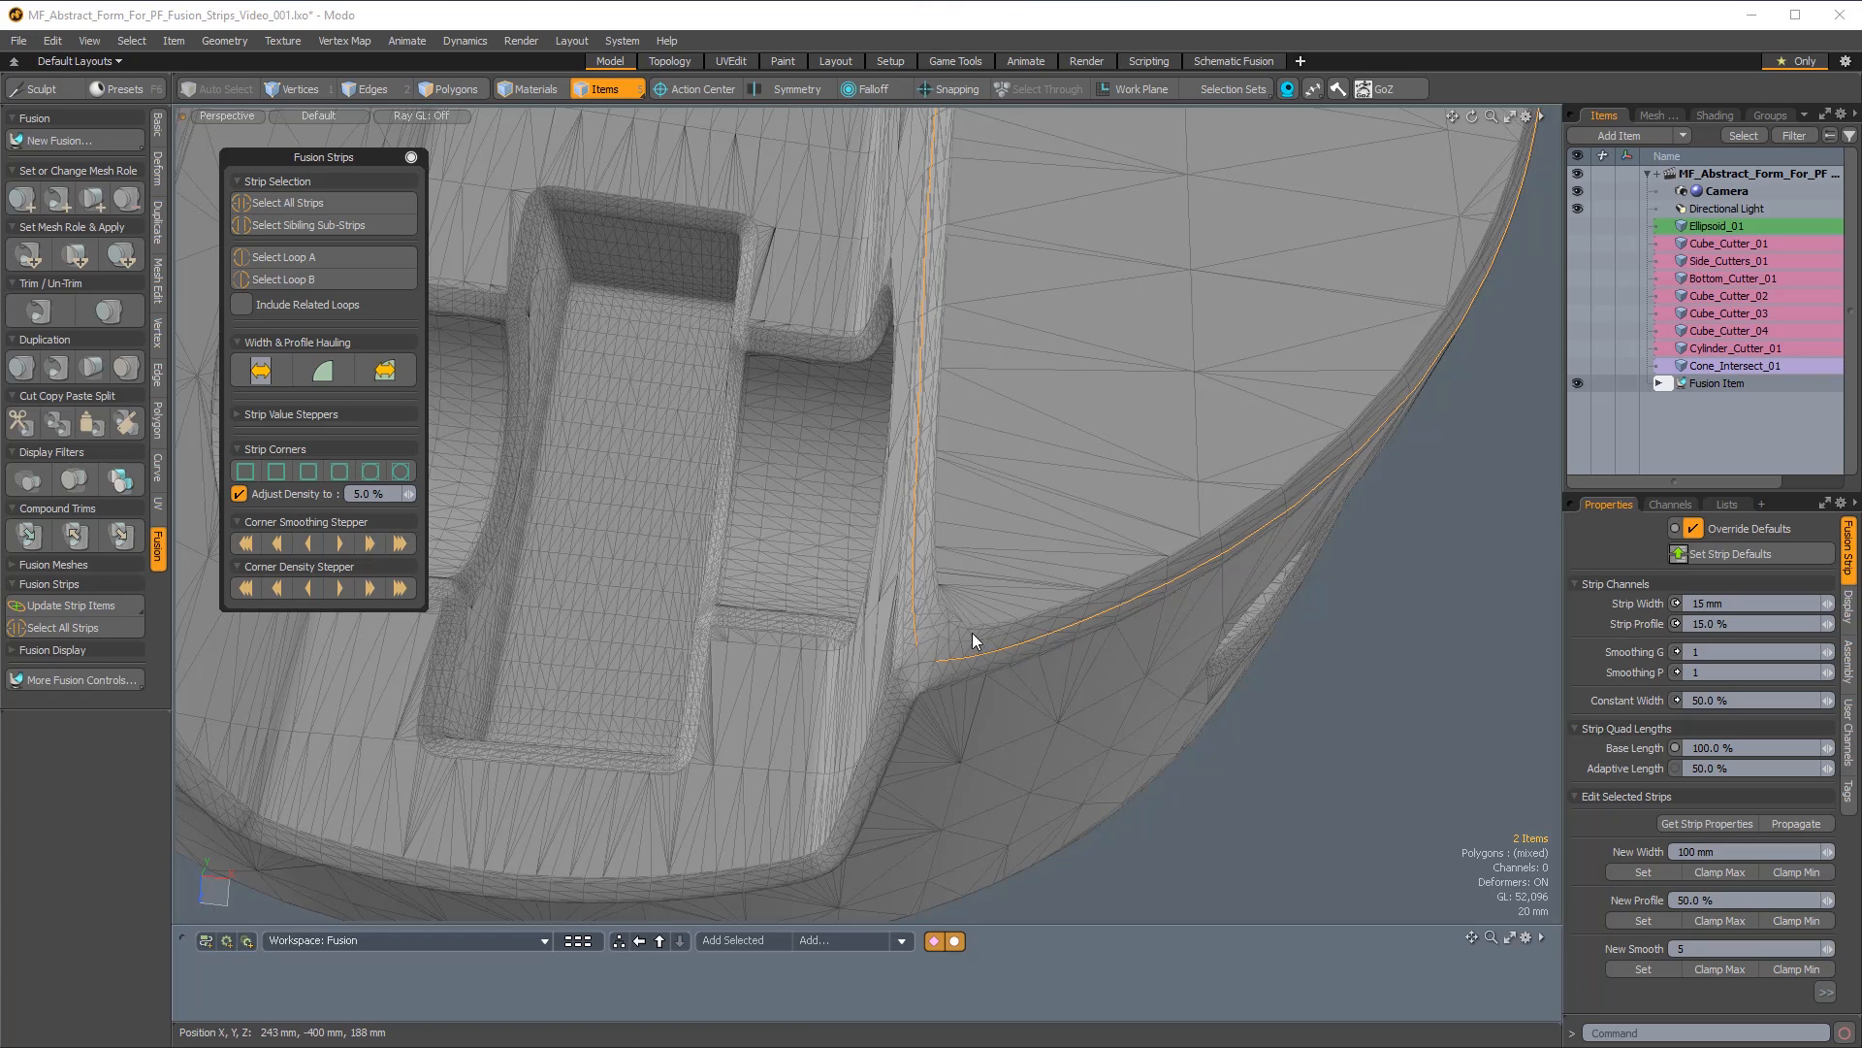
pyautogui.click(278, 471)
pyautogui.click(307, 473)
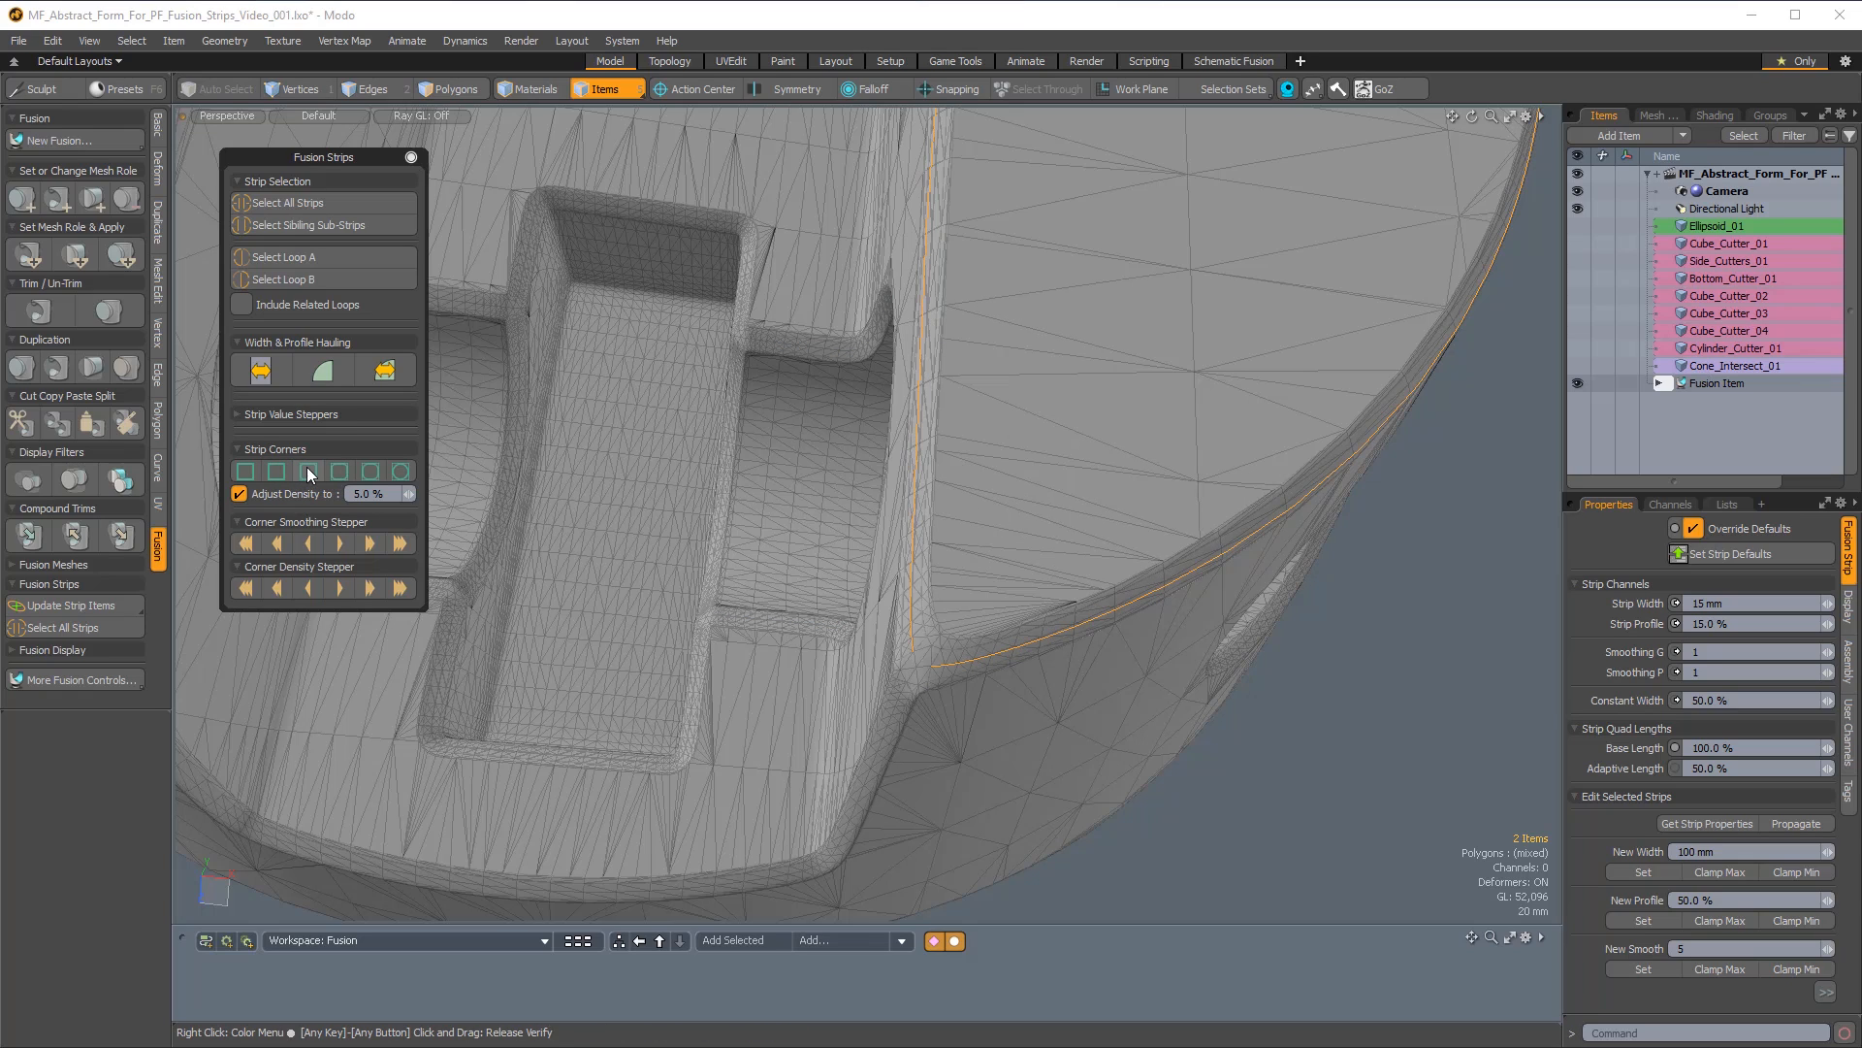
# Pick the cylindrical hole's strip for viewing, reselect every strip on the form, and apply the third corner preset to all of them.
pyautogui.keyDown('alt'); pyautogui.moveTo(407, 456); pyautogui.dragTo(803, 265); pyautogui.keyUp('alt')
pyautogui.click(1028, 388)
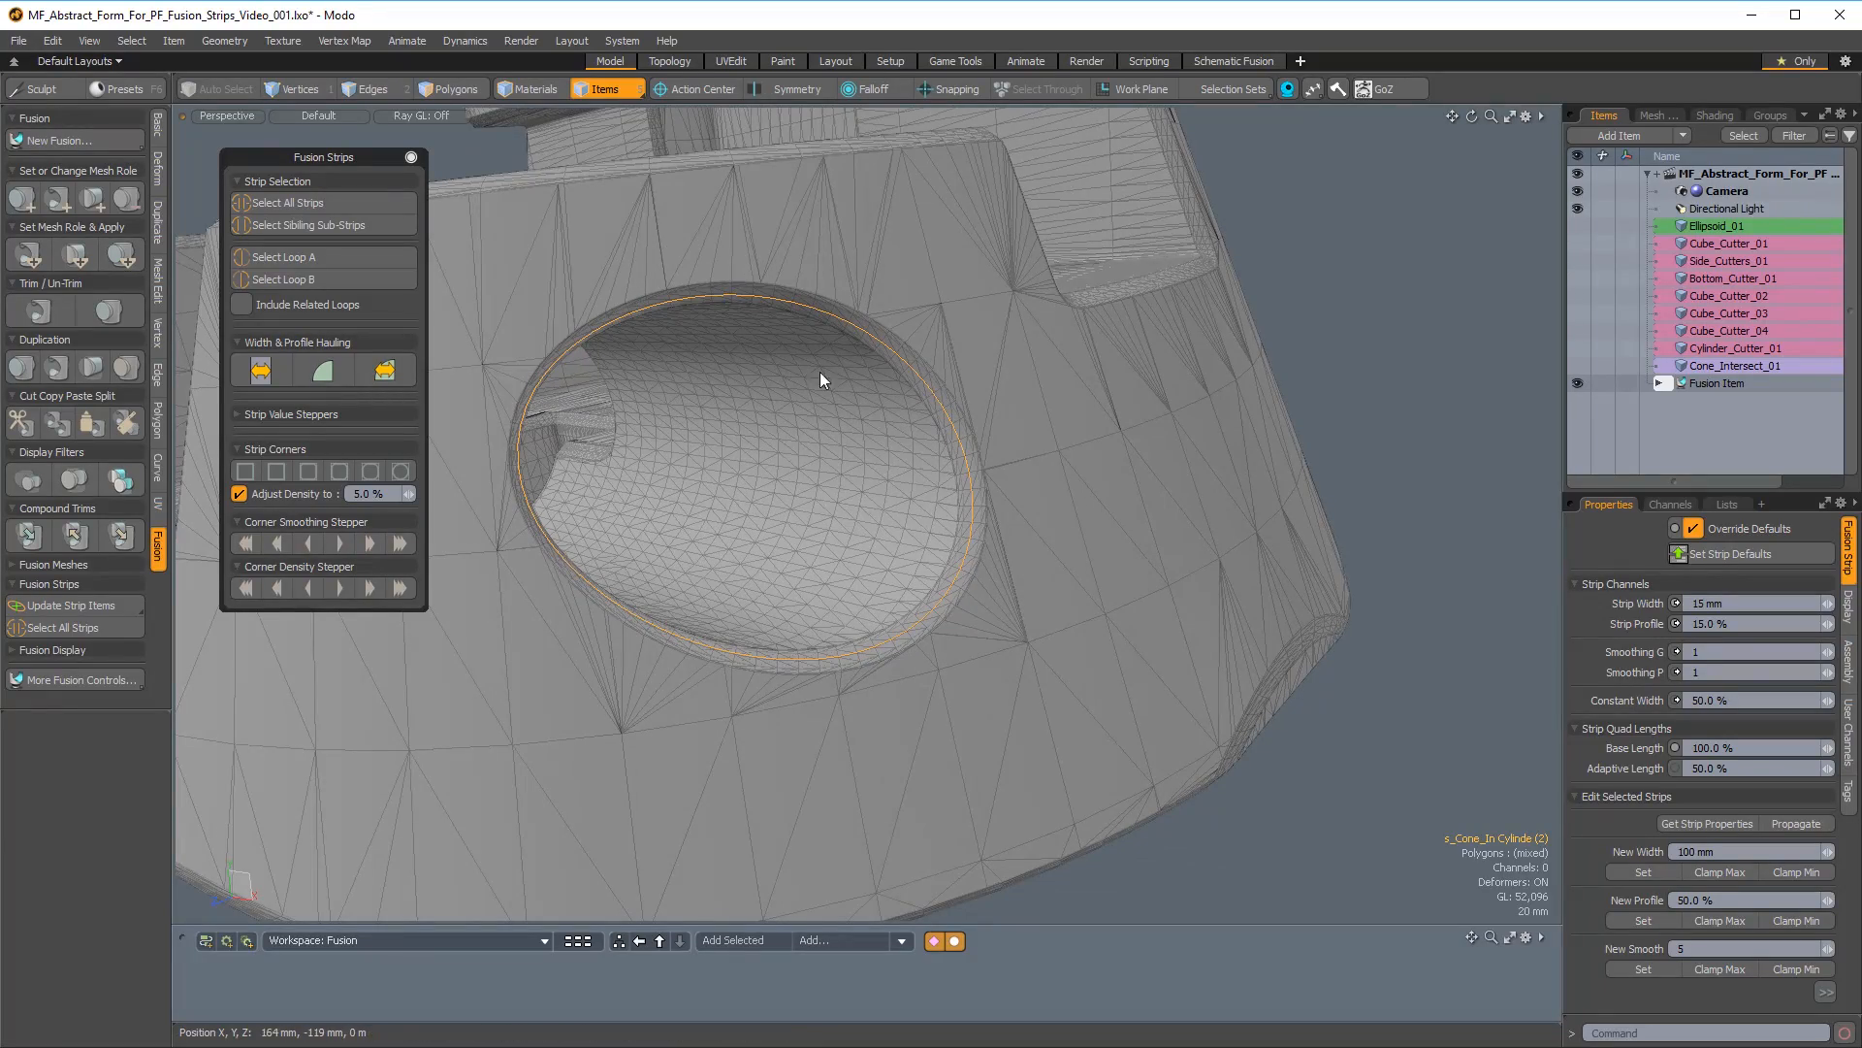
pyautogui.keyDown('alt'); pyautogui.moveTo(777, 358); pyautogui.dragTo(427, 265); pyautogui.keyUp('alt')
pyautogui.click(291, 204)
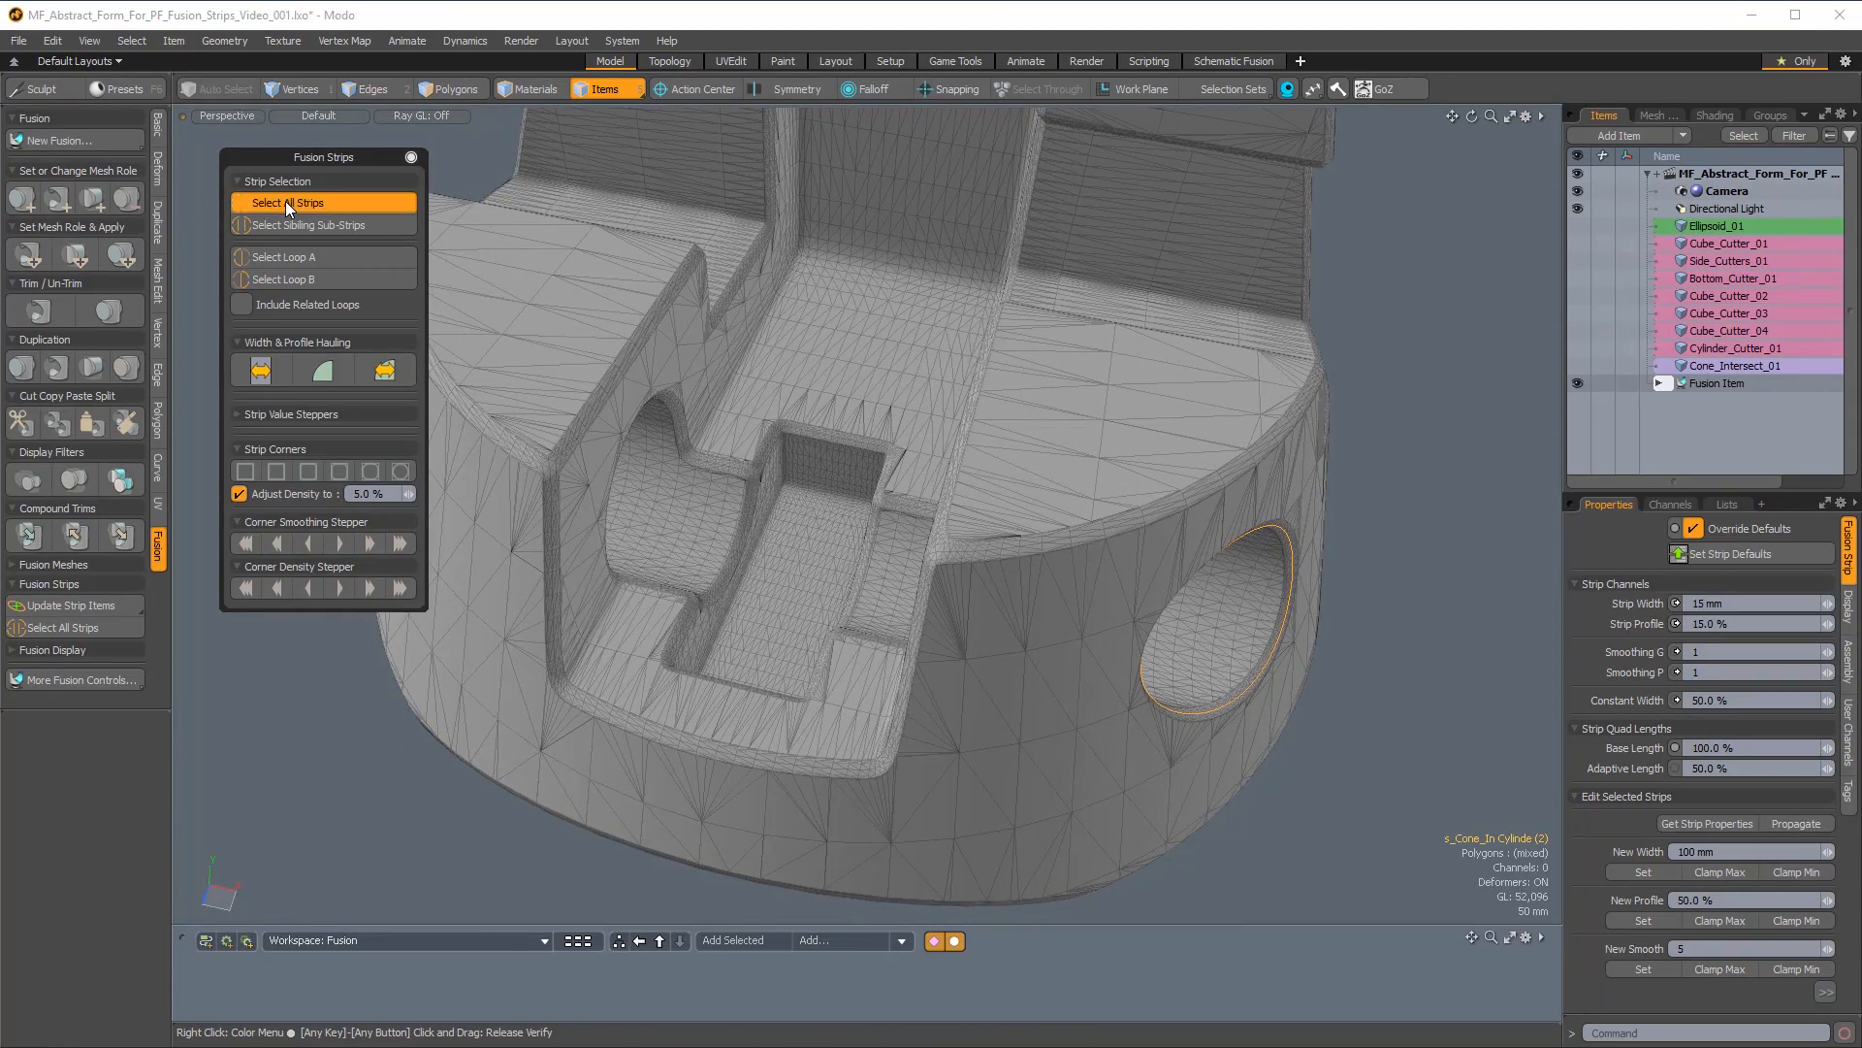
pyautogui.click(307, 476)
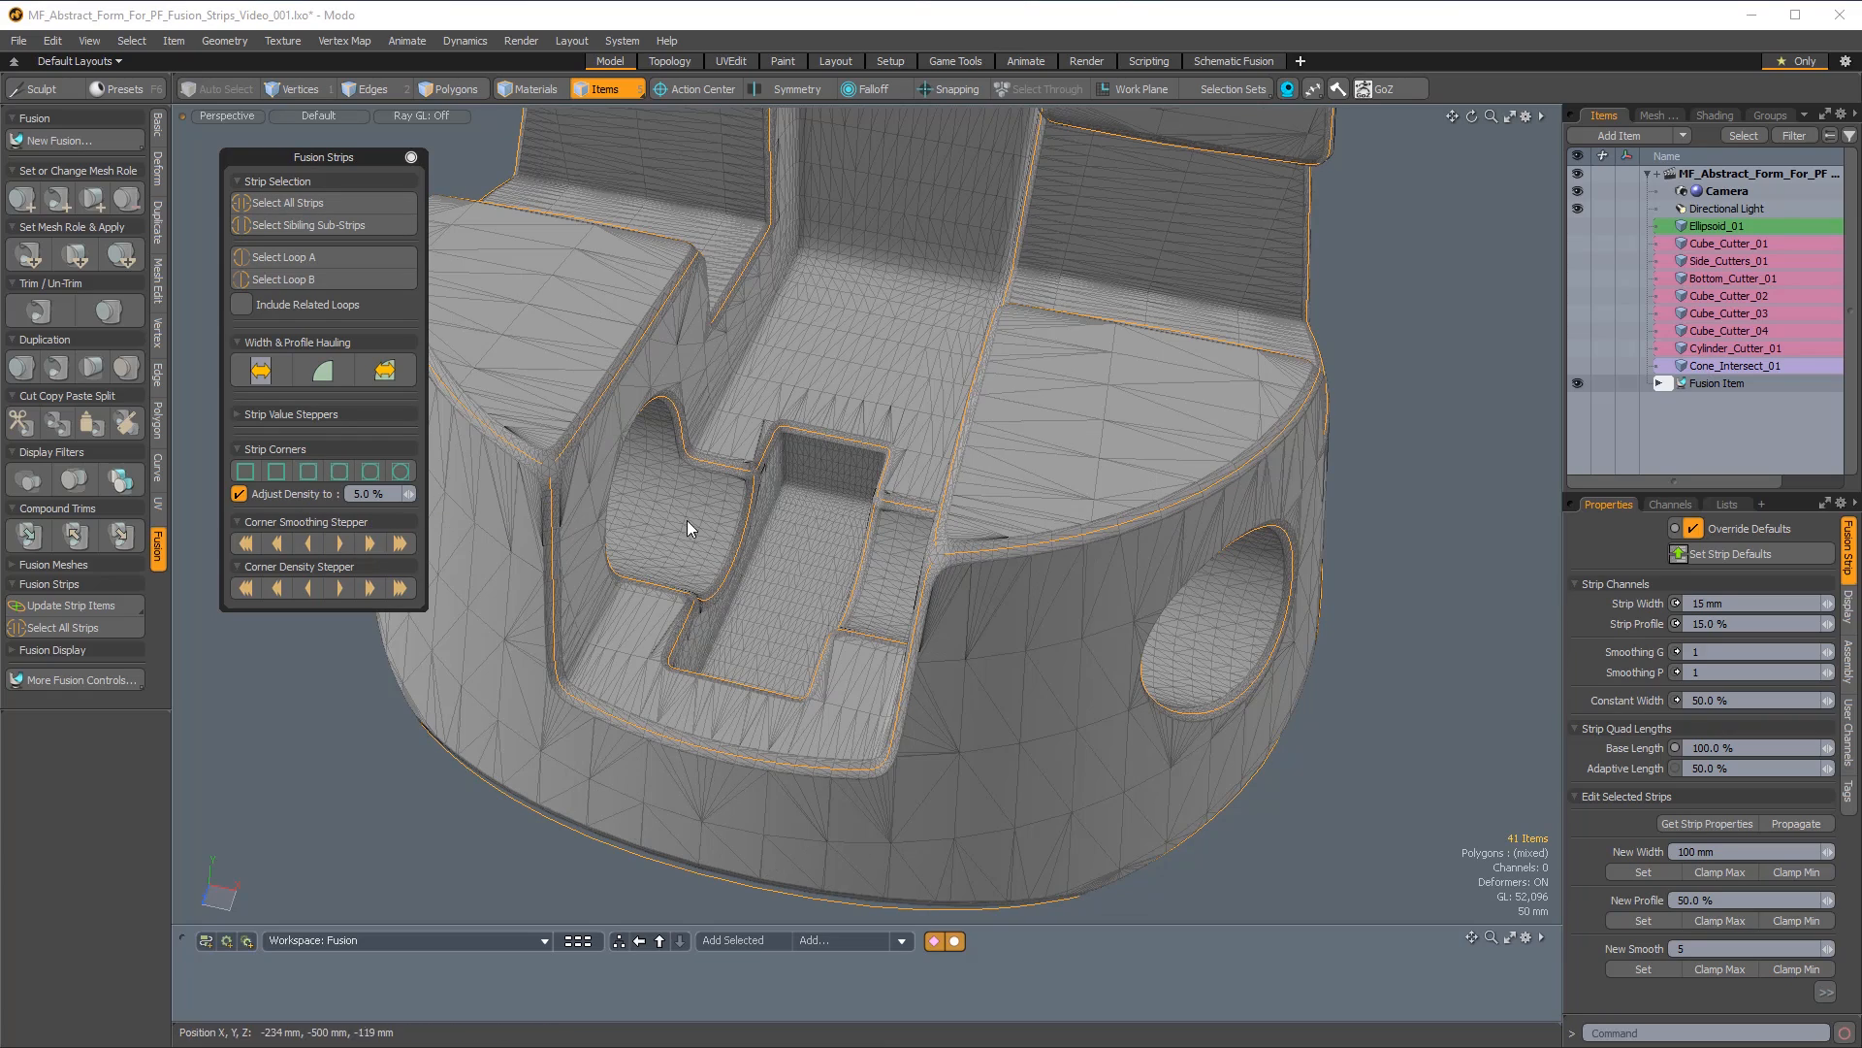
# Inspect the strip corners around the recess and the rest of the form, and clear the strip selection.
pyautogui.keyDown('alt'); pyautogui.moveTo(686, 626); pyautogui.dragTo(715, 681); pyautogui.keyUp('alt')
pyautogui.keyDown('ctrl'); pyautogui.keyDown('alt'); pyautogui.moveTo(585, 530); pyautogui.dragTo(677, 582); pyautogui.keyUp('alt'); pyautogui.keyUp('ctrl')
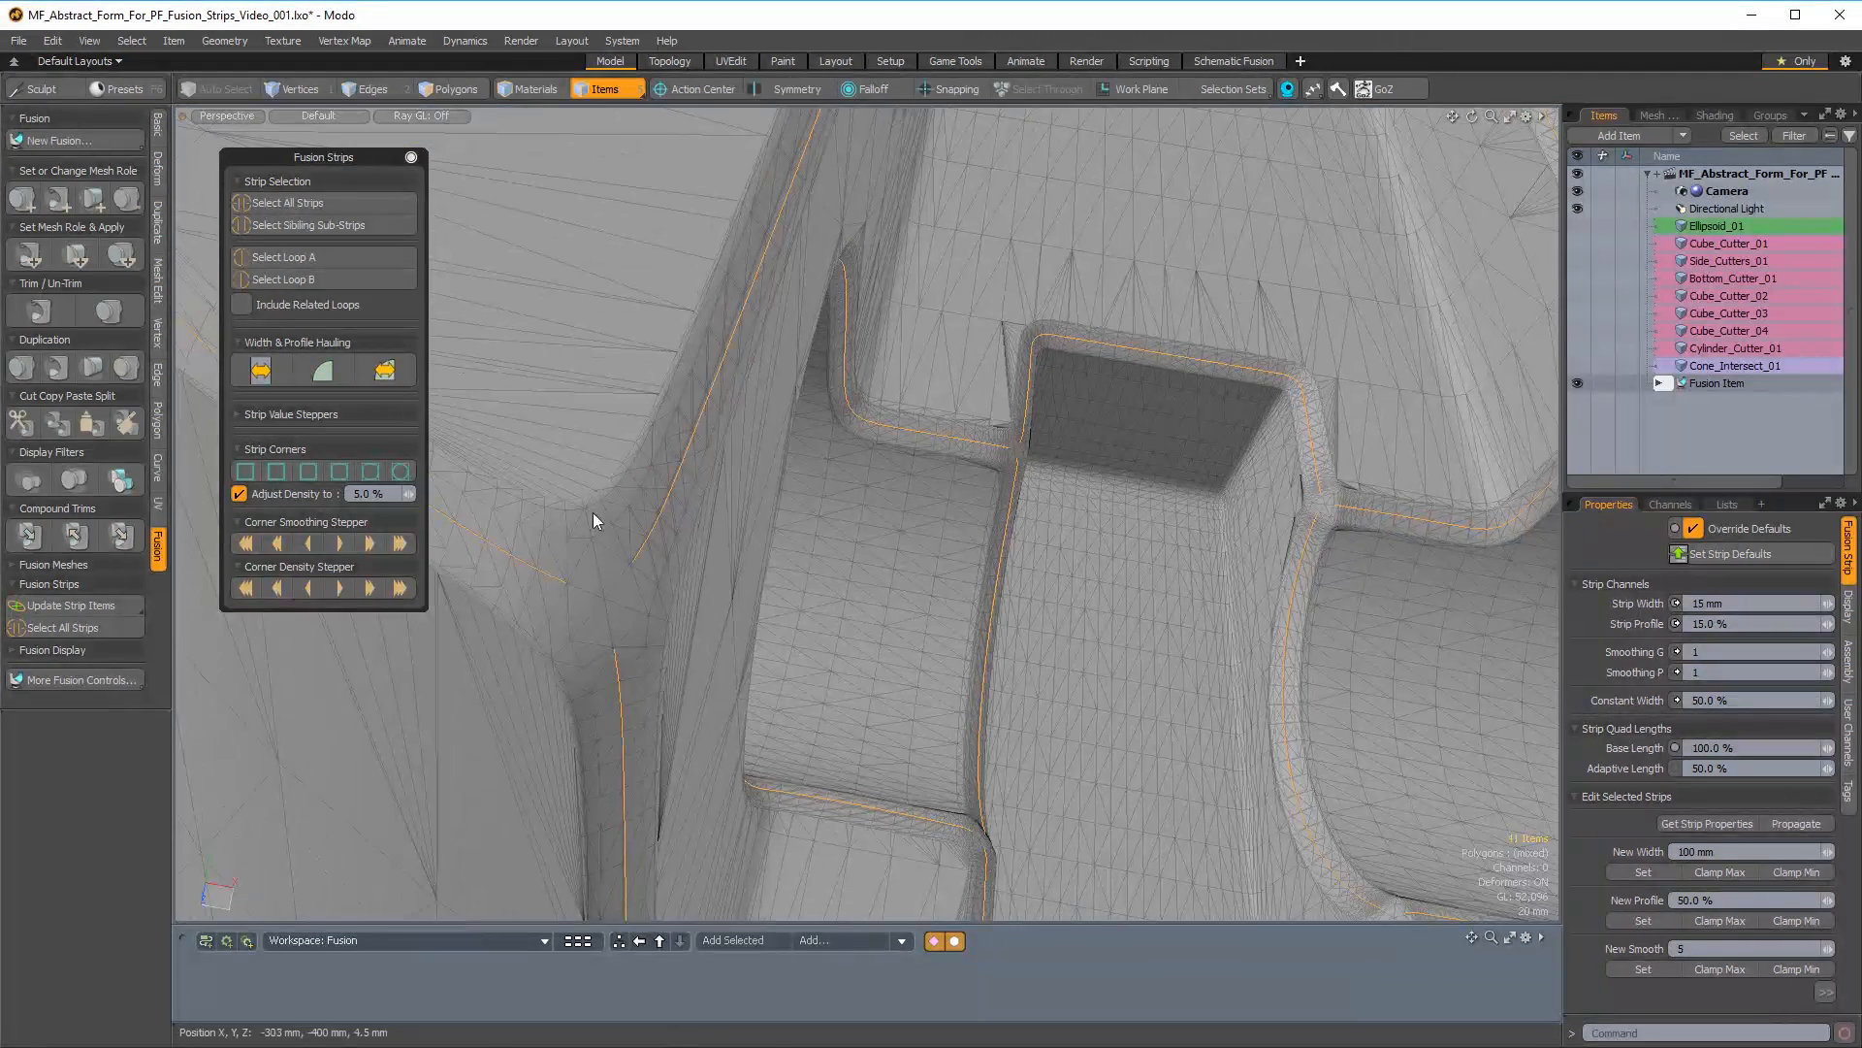
pyautogui.keyDown('ctrl'); pyautogui.keyDown('alt'); pyautogui.moveTo(542, 525); pyautogui.dragTo(466, 531); pyautogui.keyUp('alt'); pyautogui.keyUp('ctrl')
pyautogui.keyDown('alt'); pyautogui.moveTo(604, 573); pyautogui.dragTo(557, 620); pyautogui.keyUp('alt')
pyautogui.keyDown('alt'); pyautogui.moveTo(979, 645); pyautogui.dragTo(907, 648); pyautogui.keyUp('alt')
pyautogui.click(1172, 423)
pyautogui.keyDown('alt'); pyautogui.moveTo(1172, 423); pyautogui.dragTo(1213, 440); pyautogui.keyUp('alt')
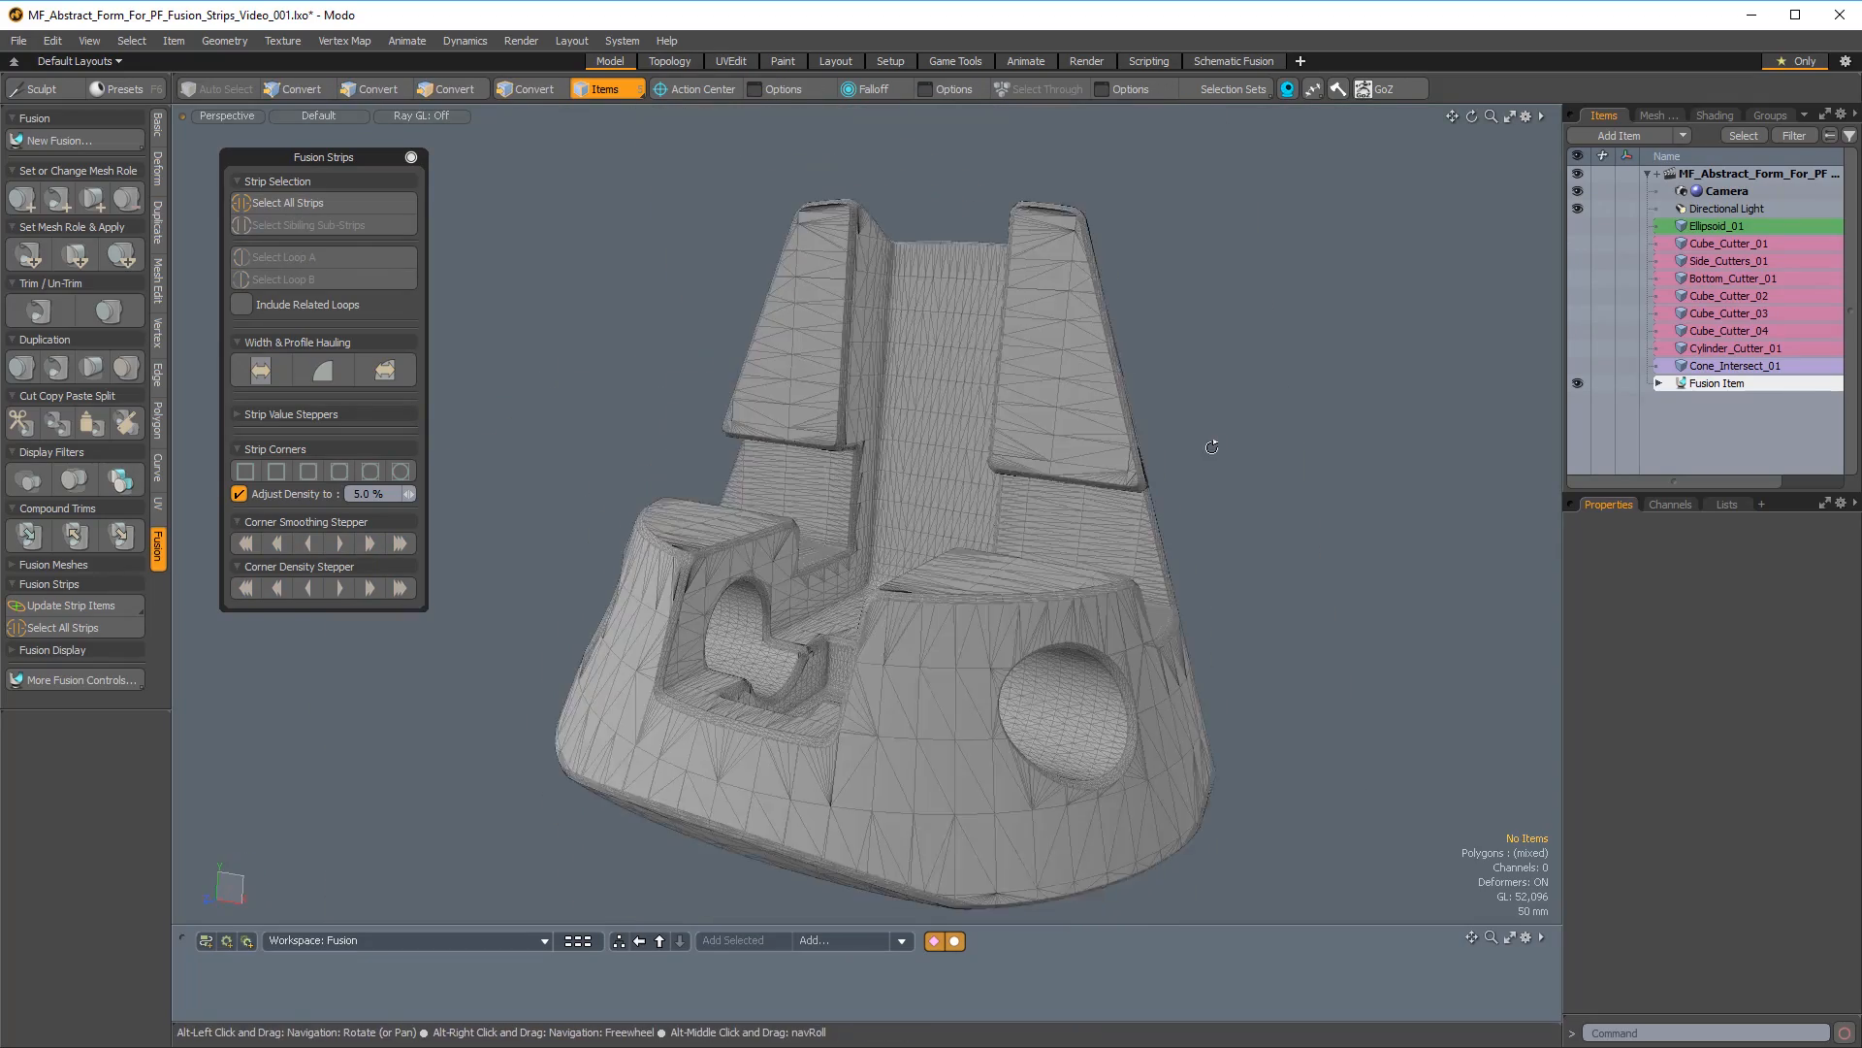